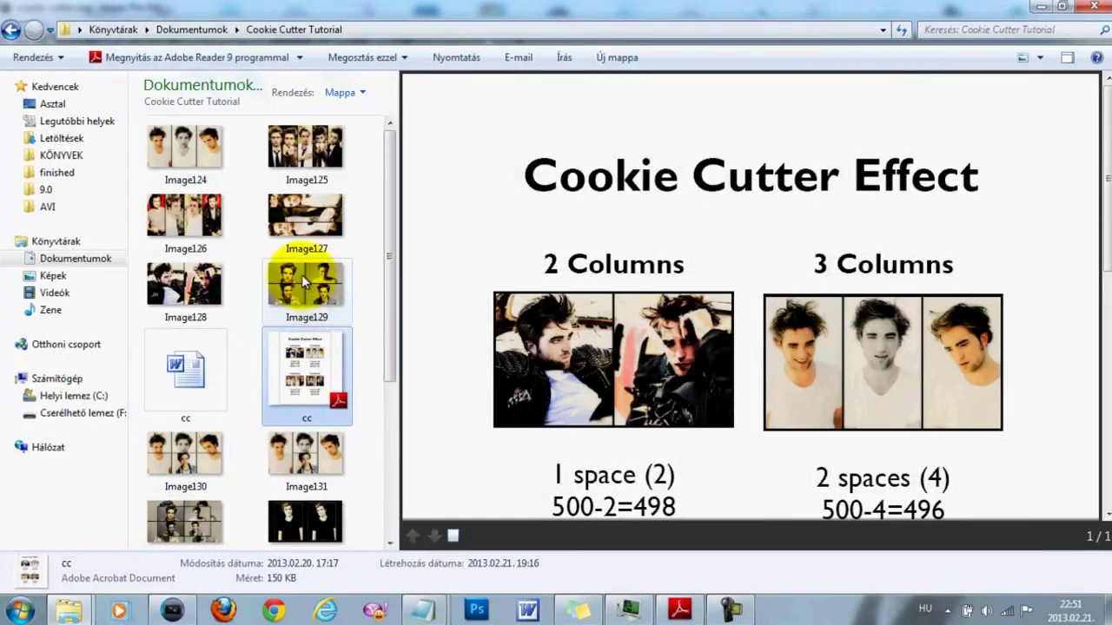
# Preview Image129 in the Cookie Cutter Tutorial folder and switch to Vegas Pro, placing the playhead at 00:00:14;02
pyautogui.click(302, 275)
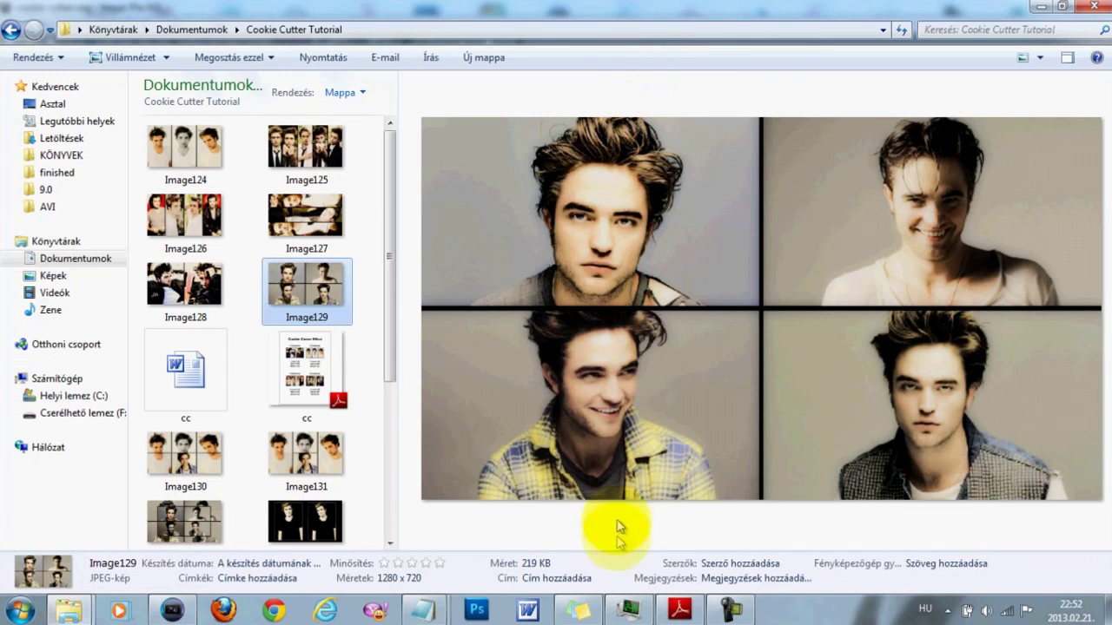
pyautogui.click(173, 611)
pyautogui.click(596, 419)
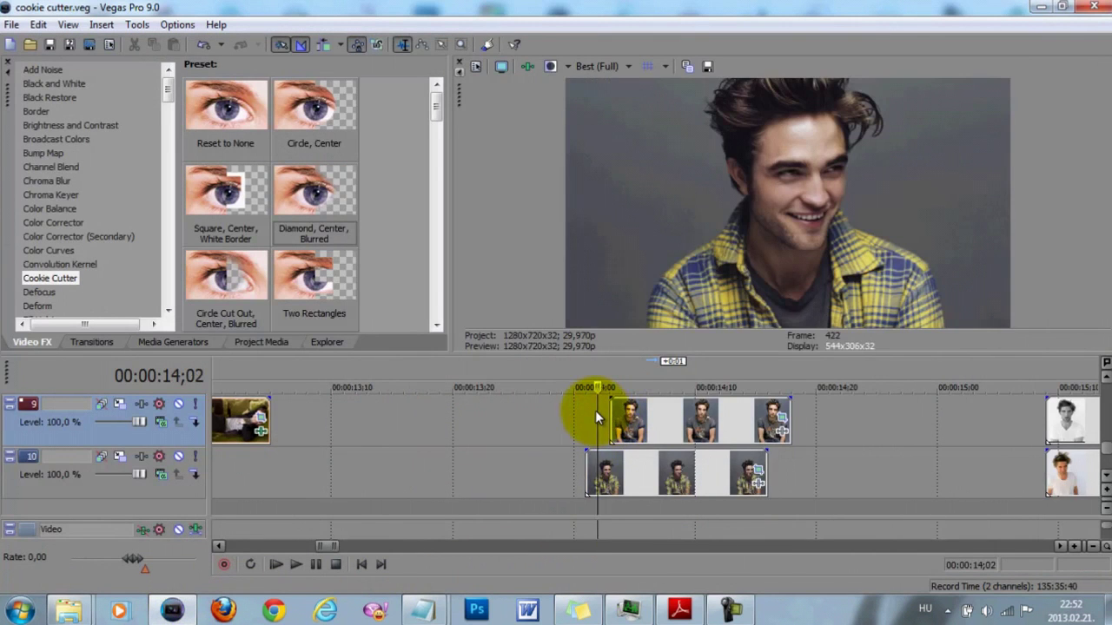
# Apply the half-left Cookie Cutter preset to the track 10 clip at 00:00:14;02
pyautogui.scroll(1, 599, 417)
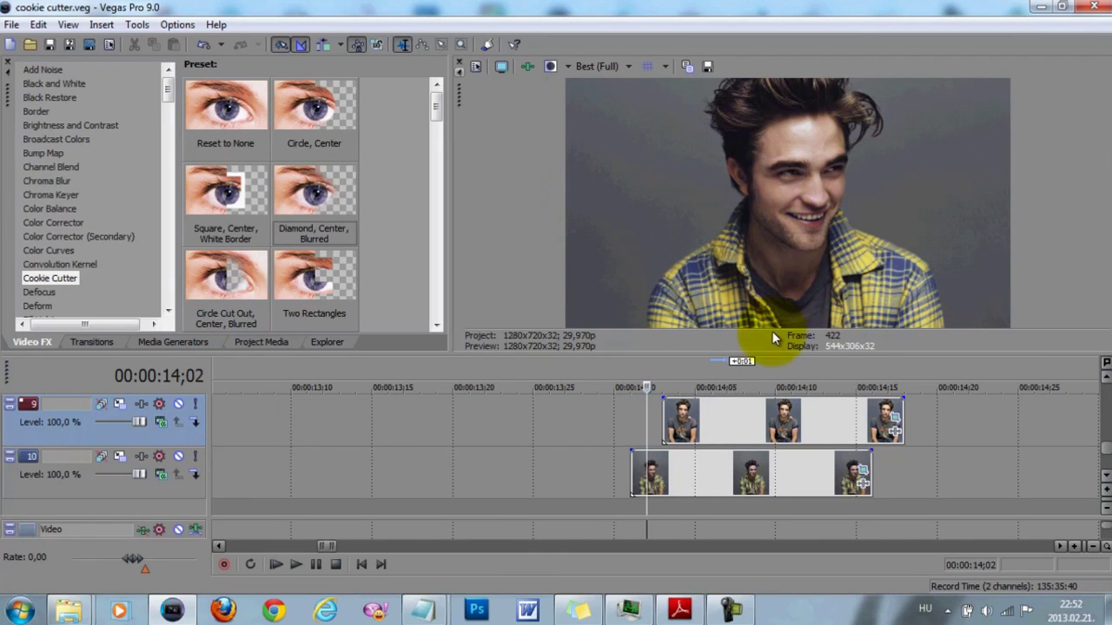
pyautogui.scroll(-5, 326, 130)
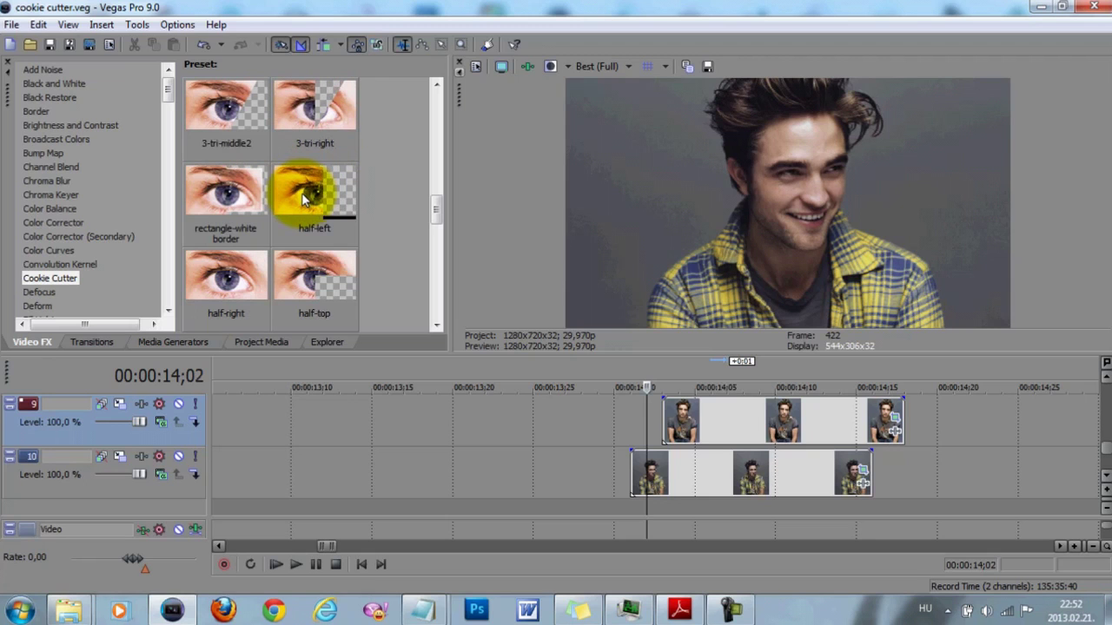
pyautogui.moveTo(314, 193); pyautogui.dragTo(670, 473)
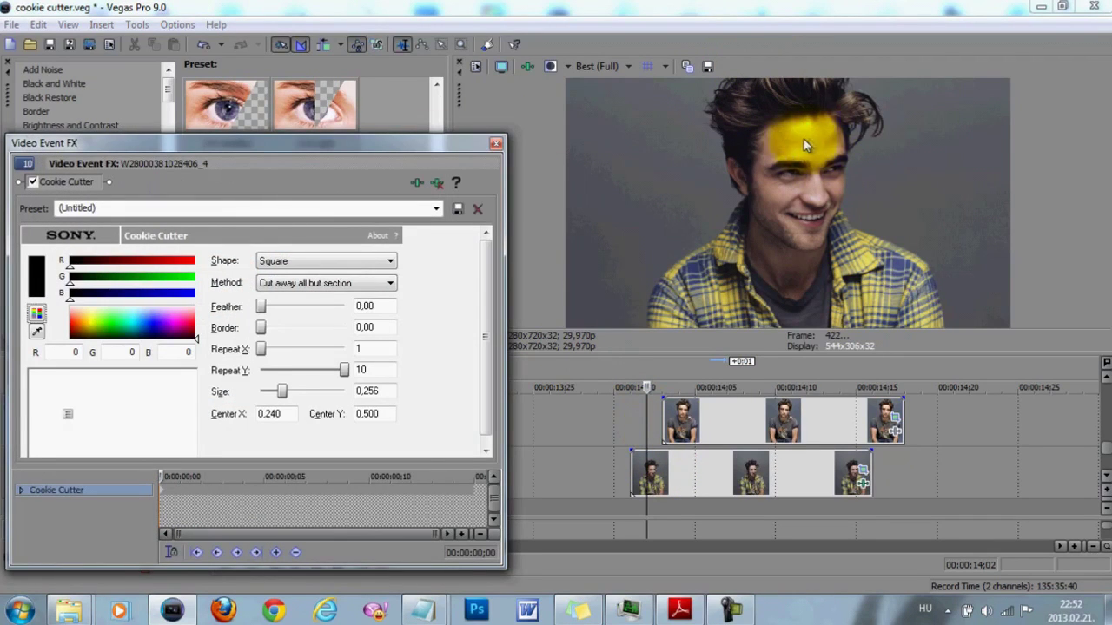
pyautogui.click(494, 144)
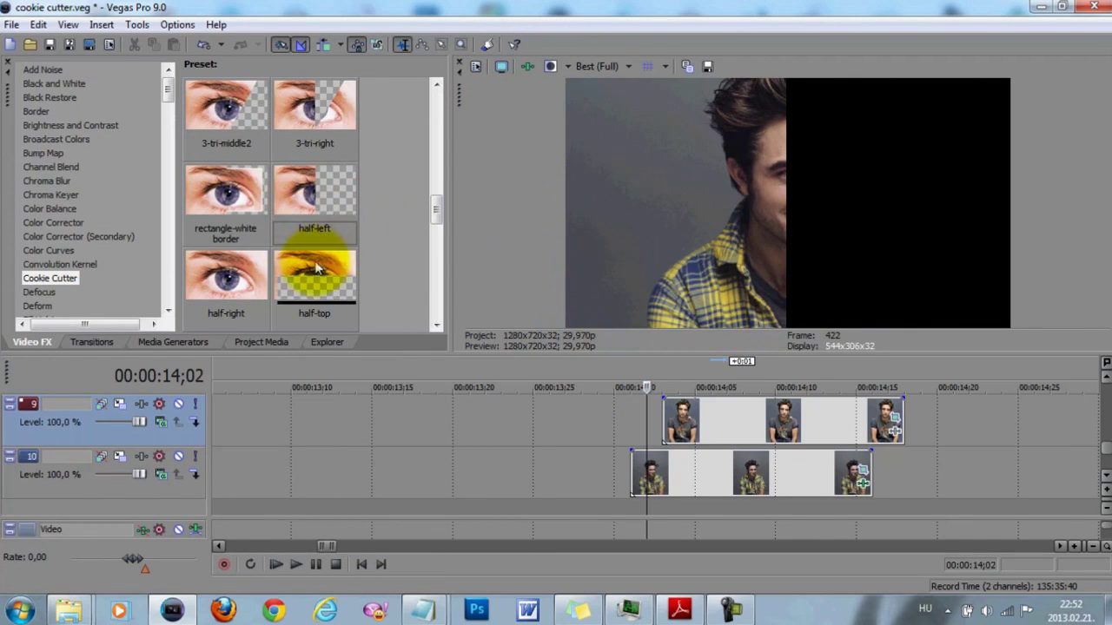
# Add the half-bottom Cookie Cutter preset to the track 10 clip and review the settings of both its Cookie Cutter effects
pyautogui.moveTo(435, 216); pyautogui.dragTo(436, 224)
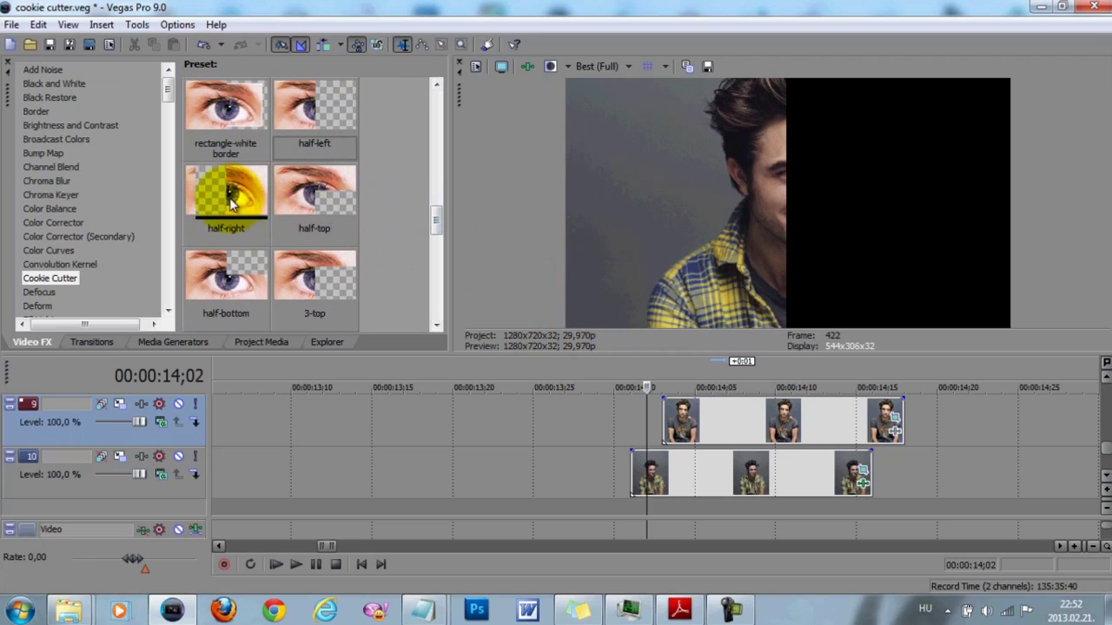
pyautogui.moveTo(228, 287); pyautogui.dragTo(695, 478)
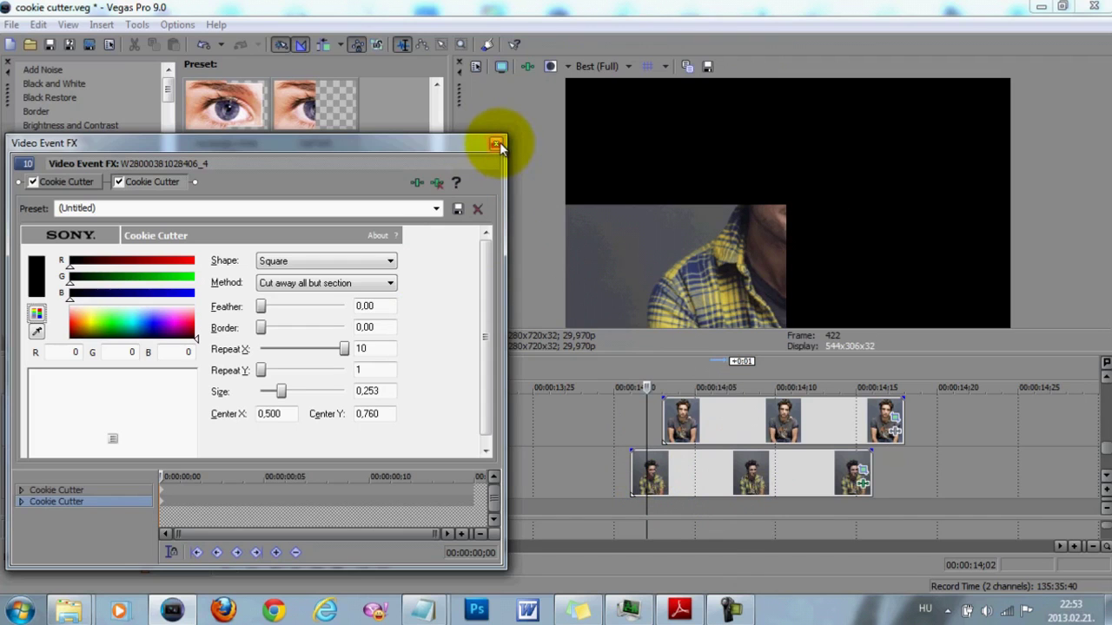
pyautogui.click(83, 185)
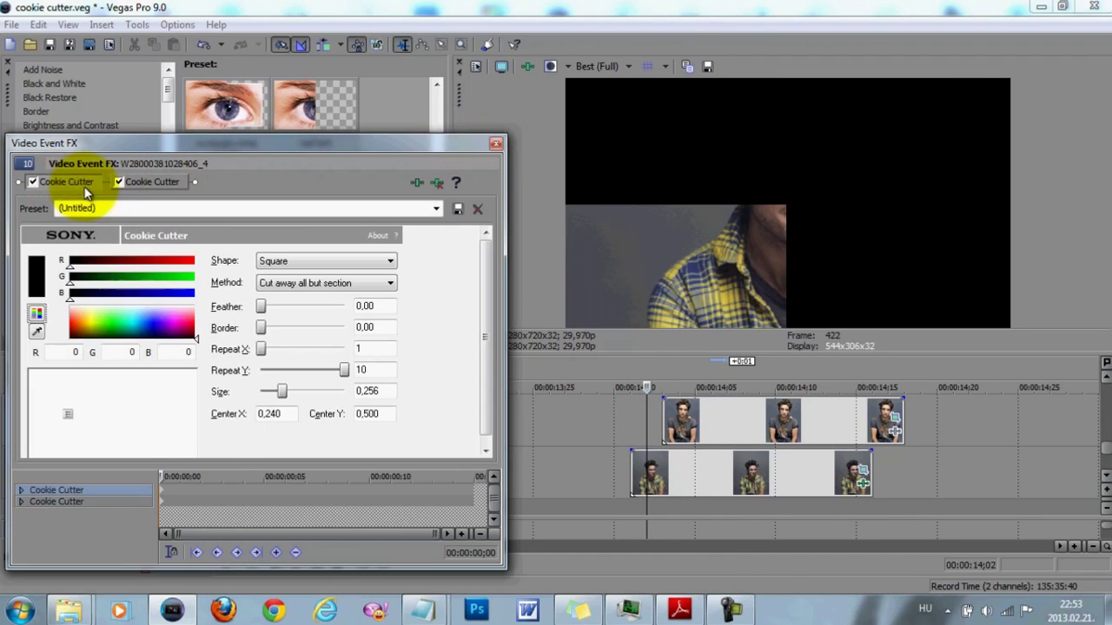
pyautogui.click(156, 182)
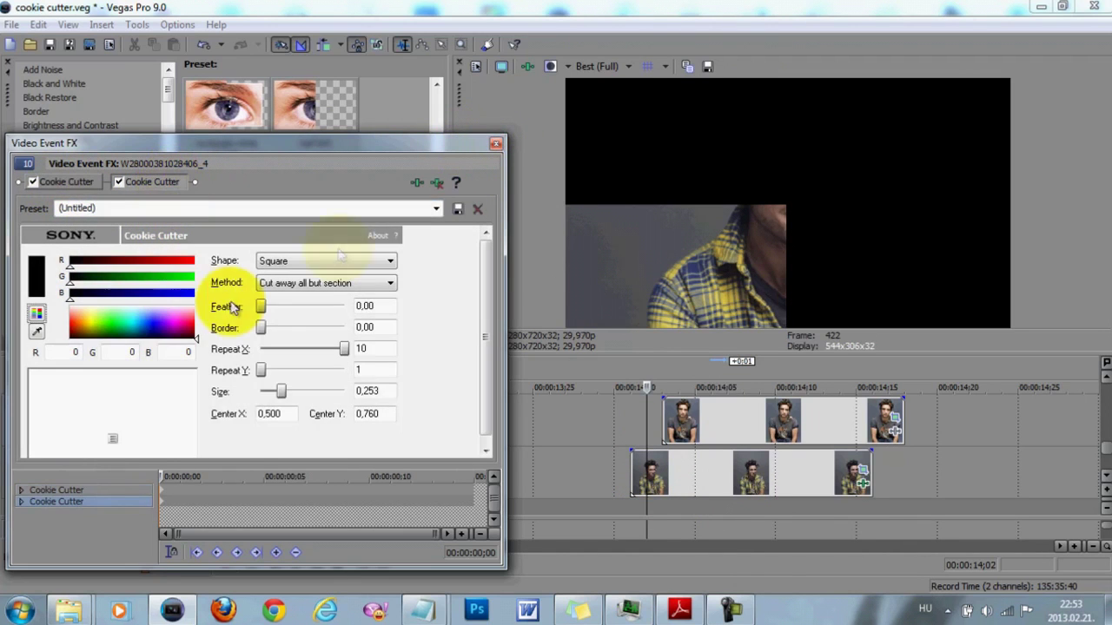
pyautogui.click(496, 142)
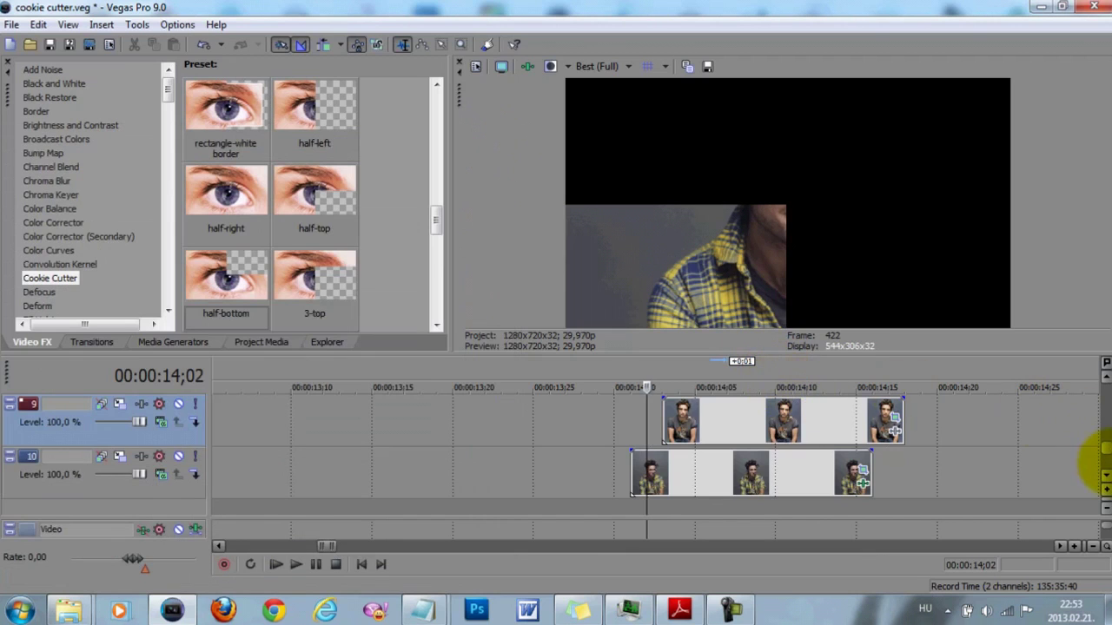
# Move the track 8 clip to start together with the track 10 clip and apply the half-right Cookie Cutter preset to it
pyautogui.moveTo(1105, 452); pyautogui.dragTo(1105, 439)
pyautogui.moveTo(740, 409); pyautogui.dragTo(674, 421)
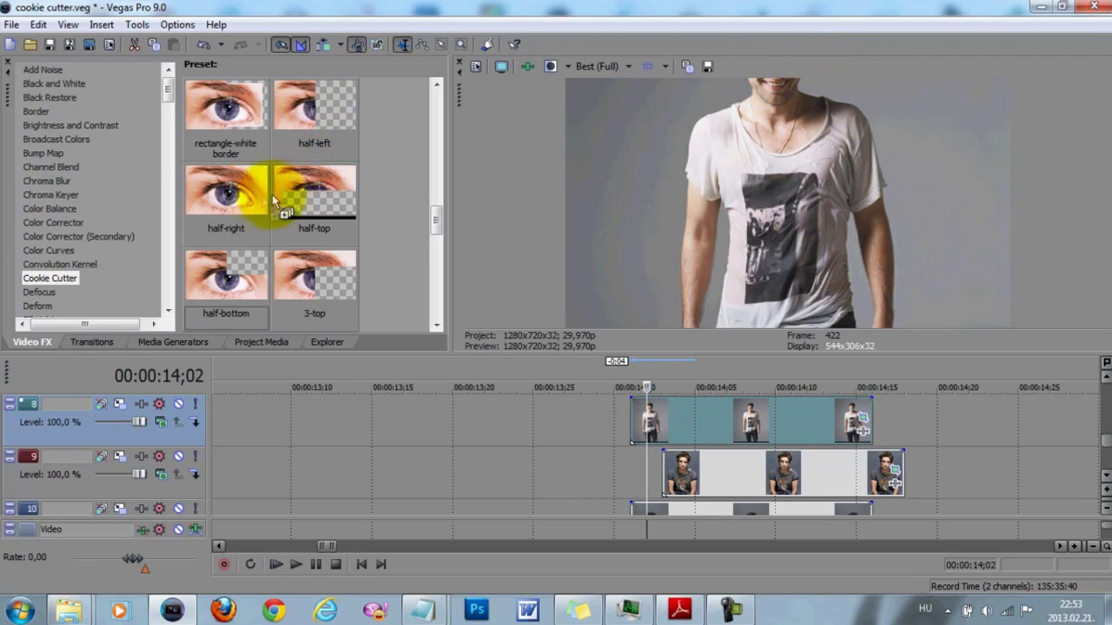
pyautogui.moveTo(237, 201); pyautogui.dragTo(658, 404)
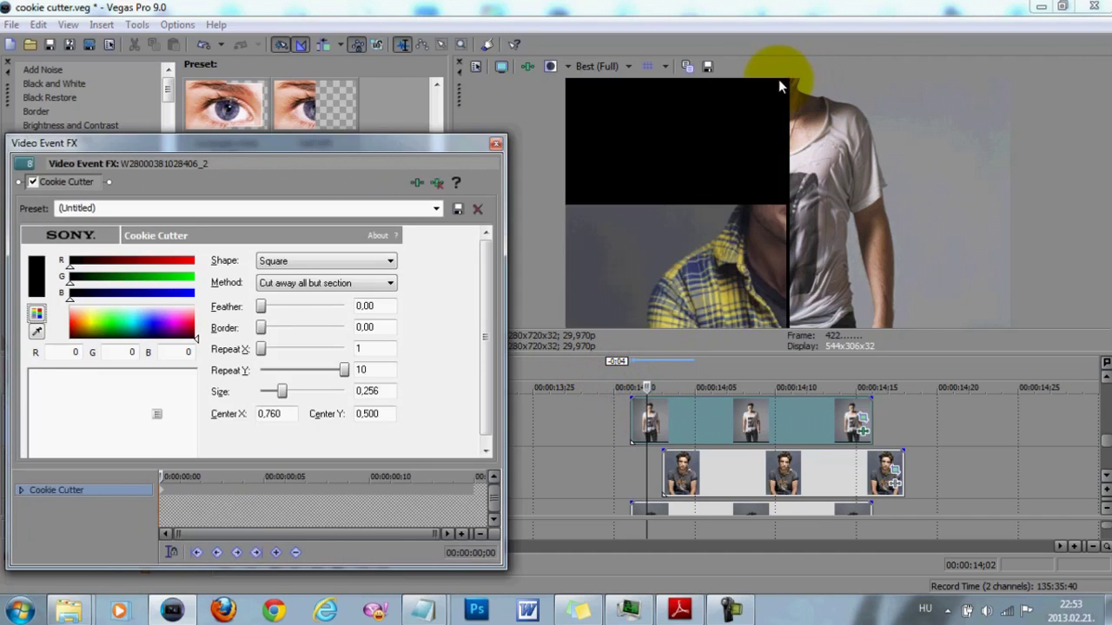
pyautogui.click(497, 143)
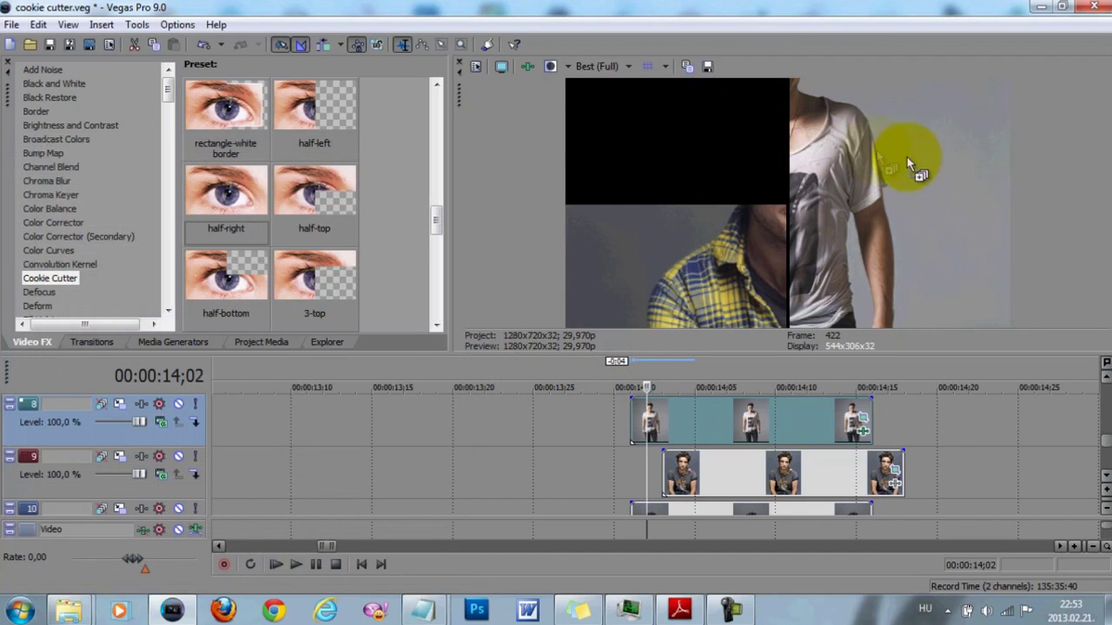
# Add the half-top Cookie Cutter preset to the track 8 clip
pyautogui.click(314, 197)
pyautogui.moveTo(313, 196); pyautogui.dragTo(677, 419)
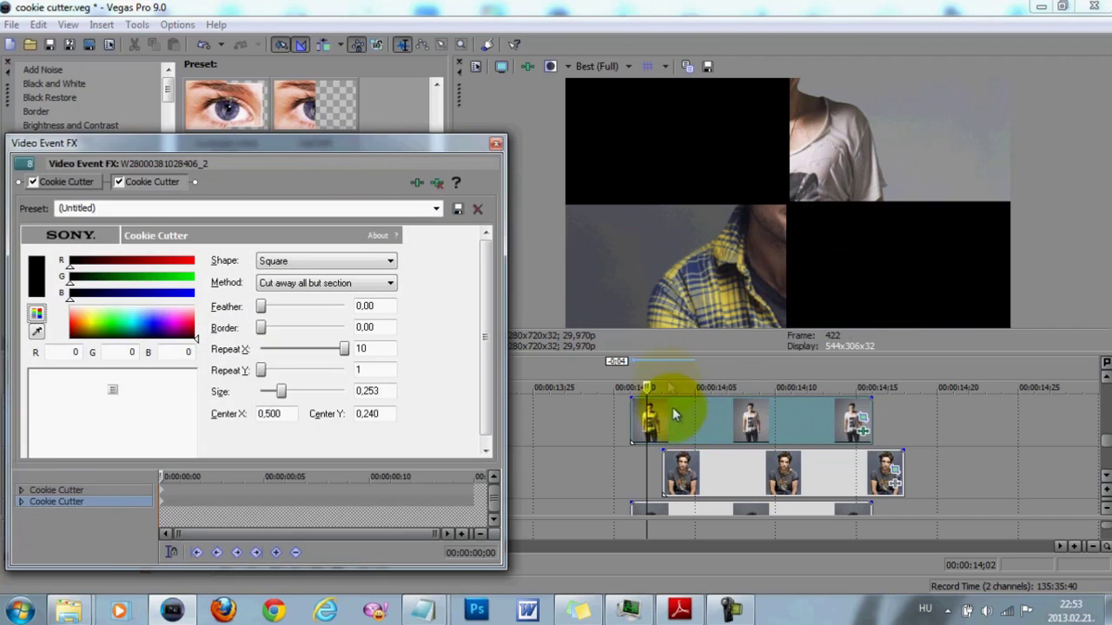
pyautogui.click(496, 144)
# Align the track 9 clip with the start of the track 8 clip and apply the half-top and half-left Cookie Cutter presets
pyautogui.click(745, 471)
pyautogui.moveTo(331, 143); pyautogui.dragTo(352, 180)
pyautogui.moveTo(692, 486); pyautogui.dragTo(692, 487)
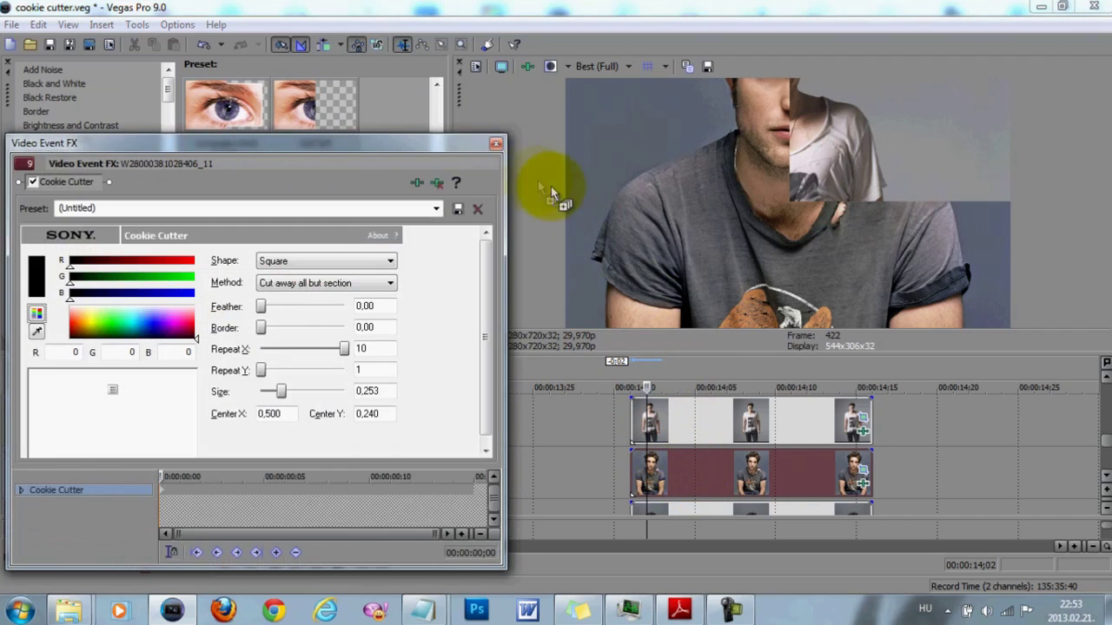
pyautogui.click(496, 143)
pyautogui.moveTo(314, 115); pyautogui.dragTo(665, 460)
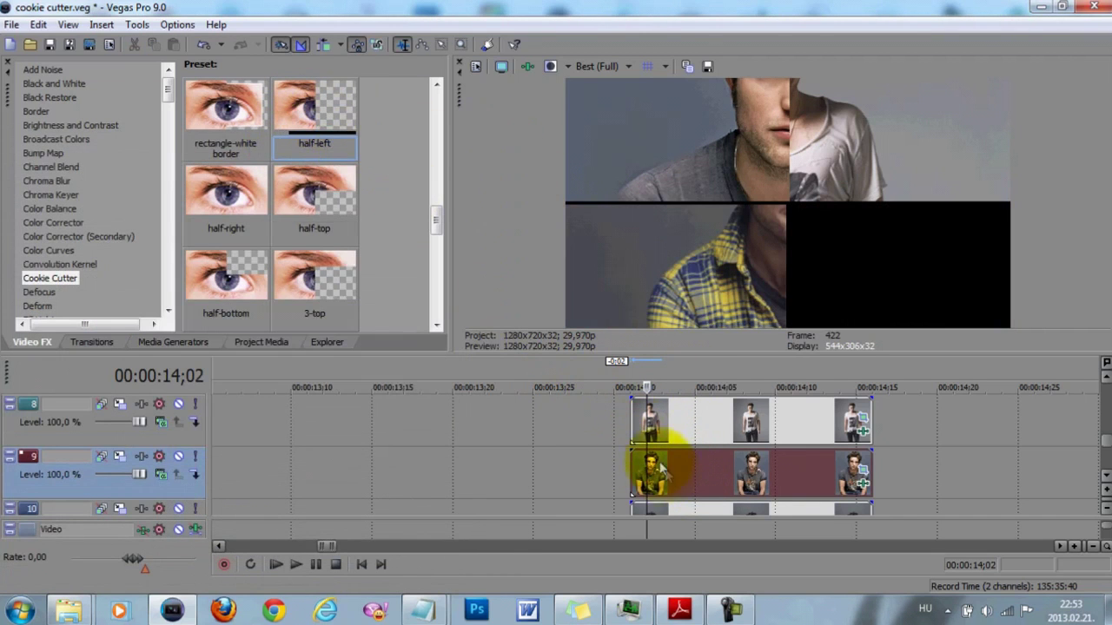
pyautogui.click(496, 145)
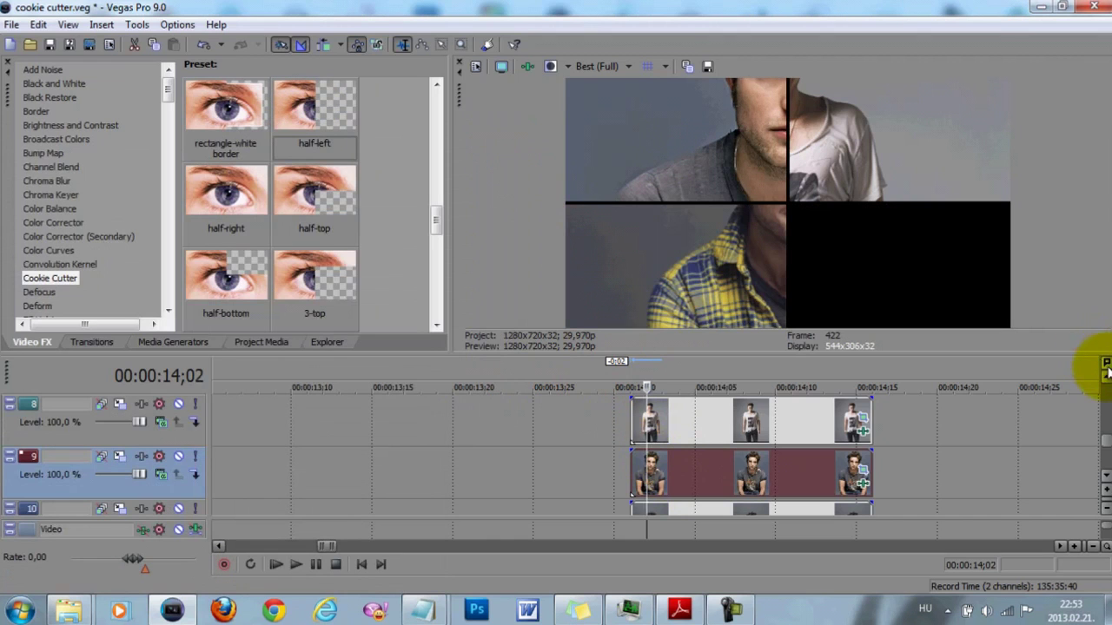
# Align the track 7 clip with the start of the track 8 clip and apply the half-right Cookie Cutter preset
pyautogui.click(1106, 376)
pyautogui.moveTo(825, 412); pyautogui.dragTo(715, 423)
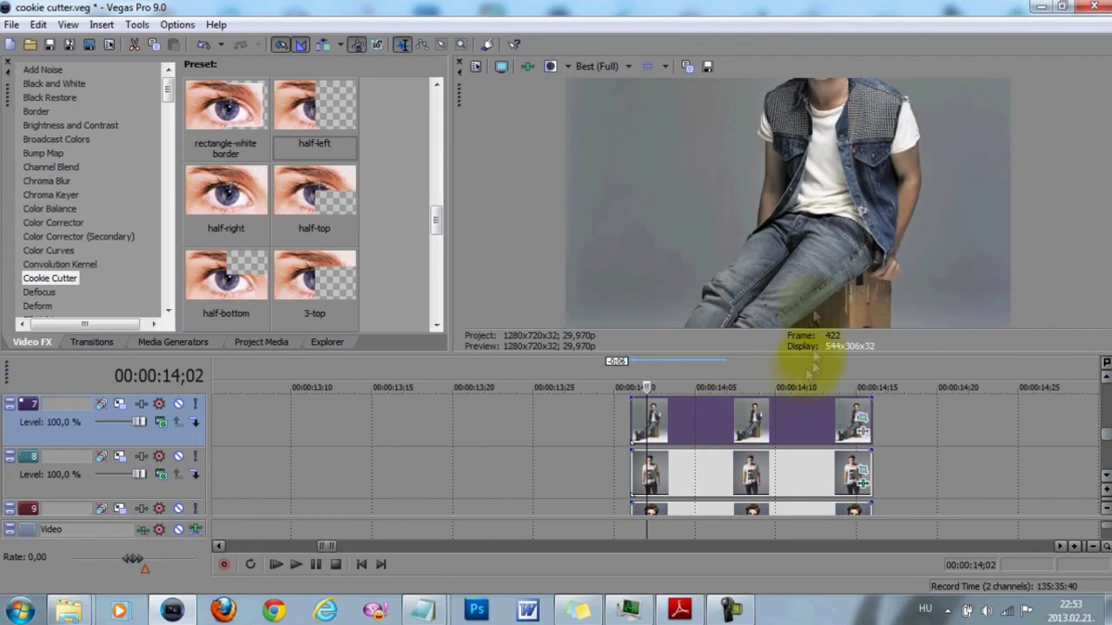
pyautogui.moveTo(224, 204); pyautogui.dragTo(747, 418)
pyautogui.click(496, 144)
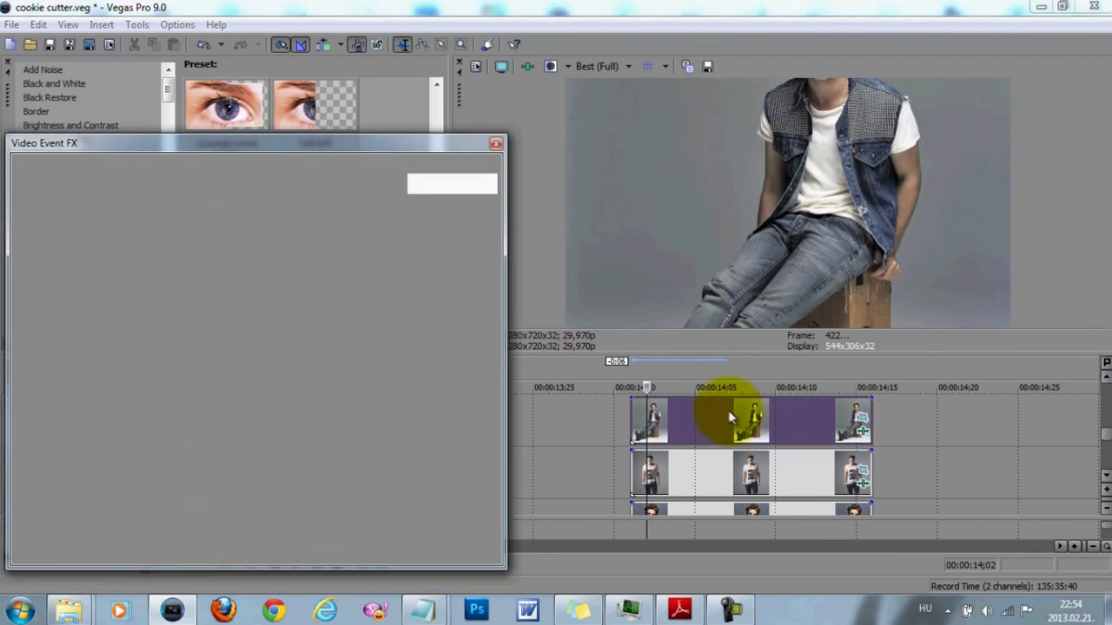
pyautogui.click(665, 439)
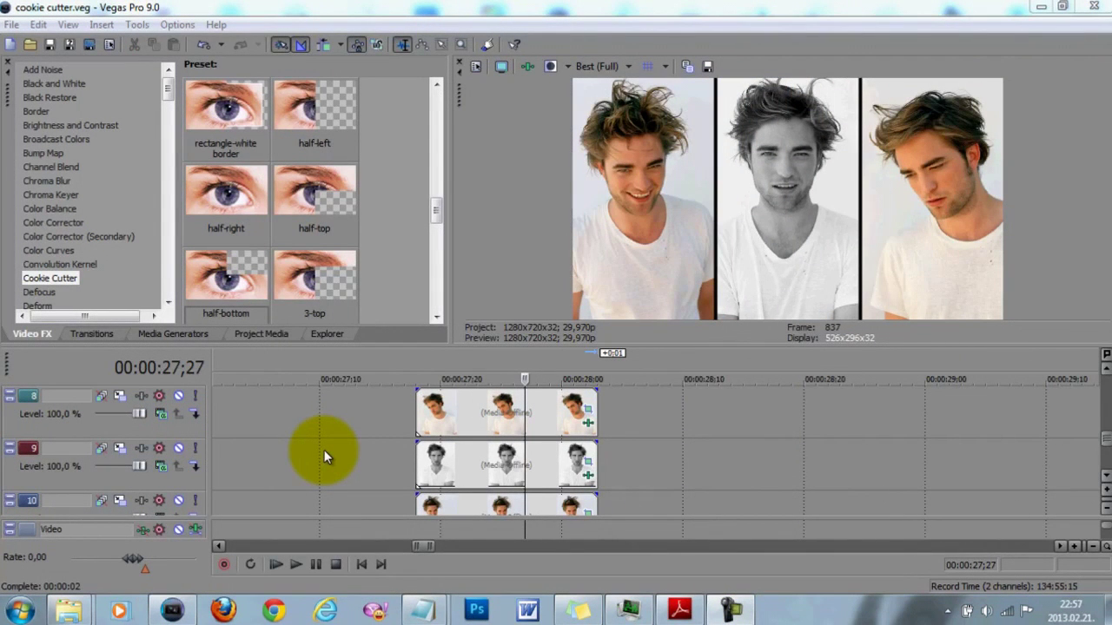
# Examine the Image136 and Image131 collage layouts in the Cookie Cutter Tutorial folder and return to Vegas Pro
pyautogui.moveTo(71, 609)
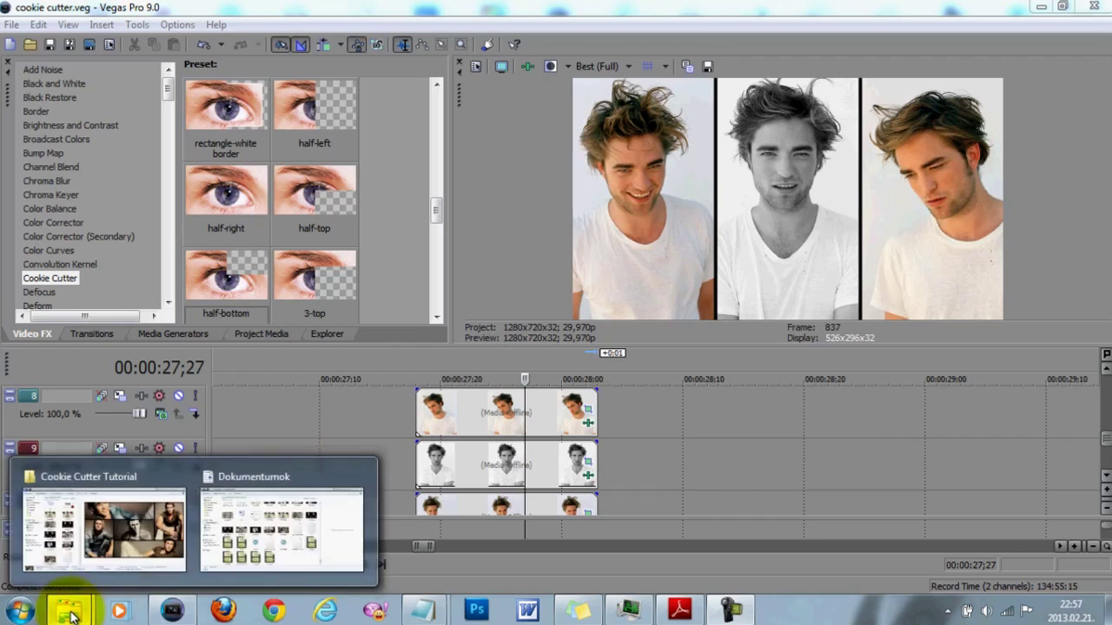
pyautogui.click(98, 526)
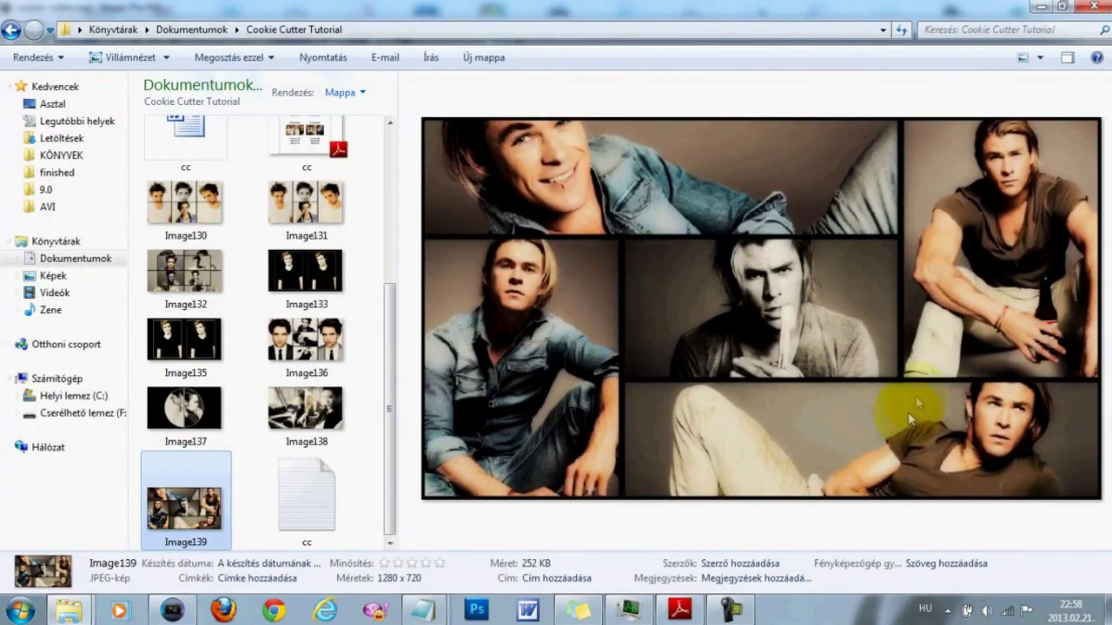
pyautogui.click(339, 205)
pyautogui.click(318, 347)
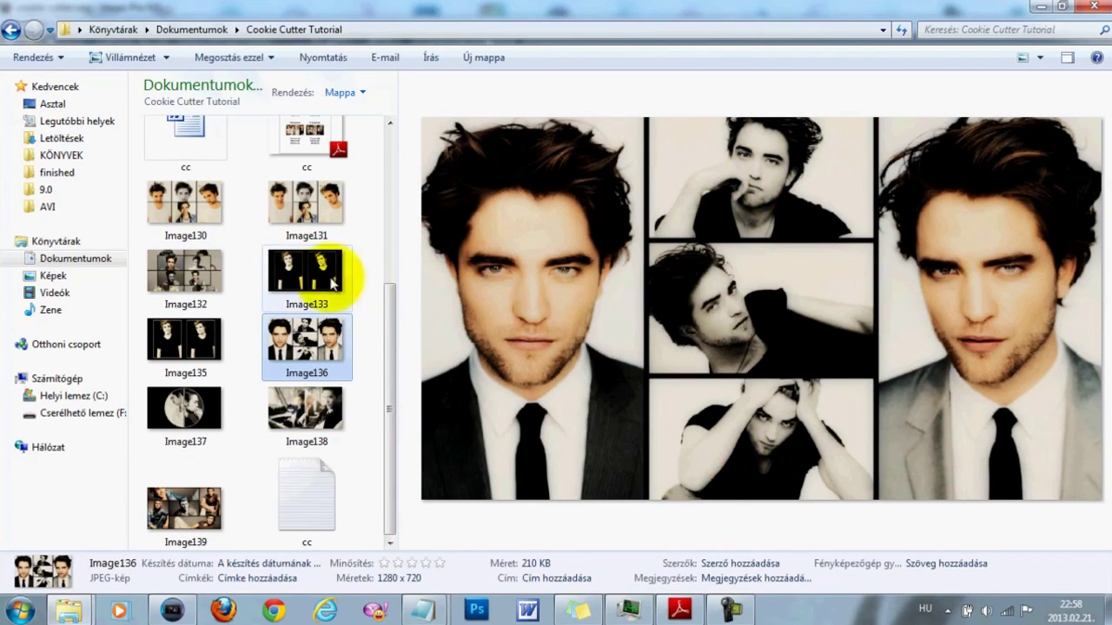
pyautogui.click(313, 201)
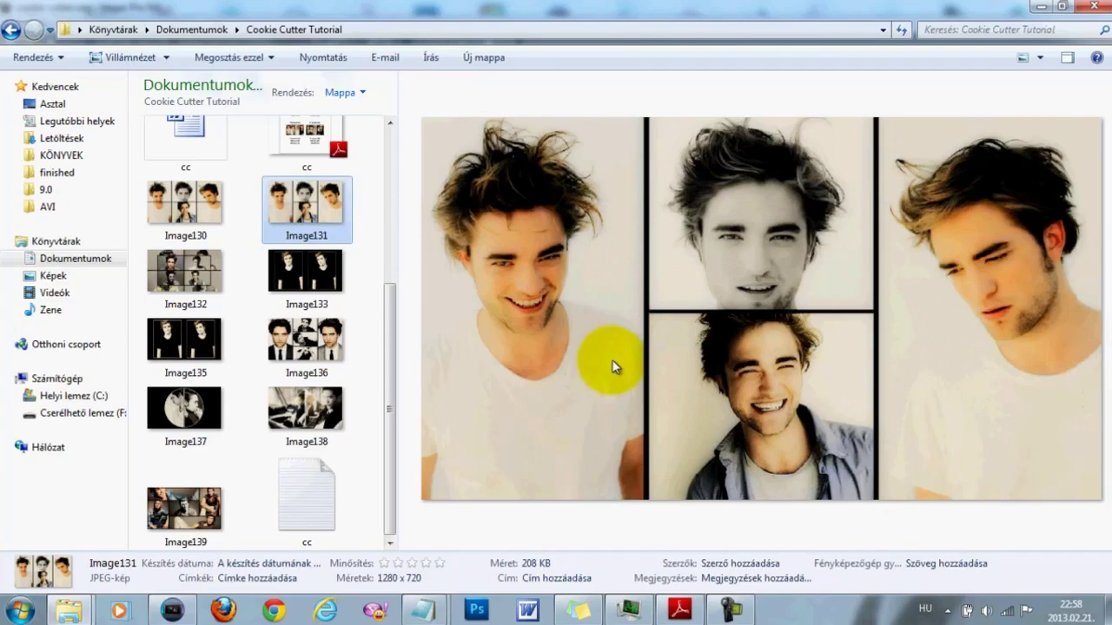
pyautogui.click(172, 613)
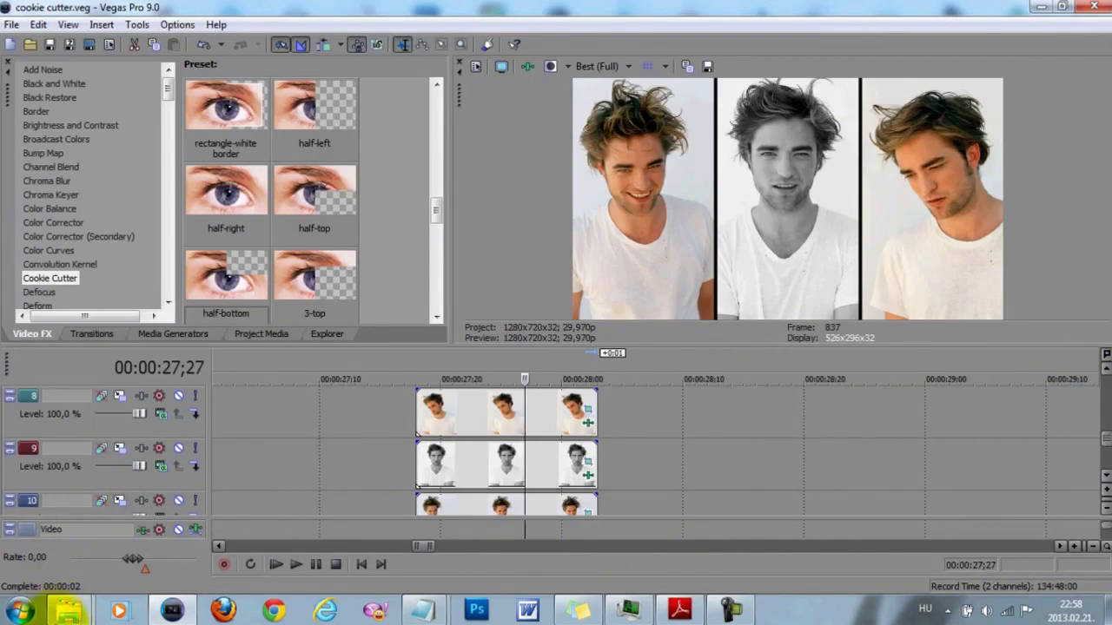
pyautogui.moveTo(69, 612)
pyautogui.click(99, 564)
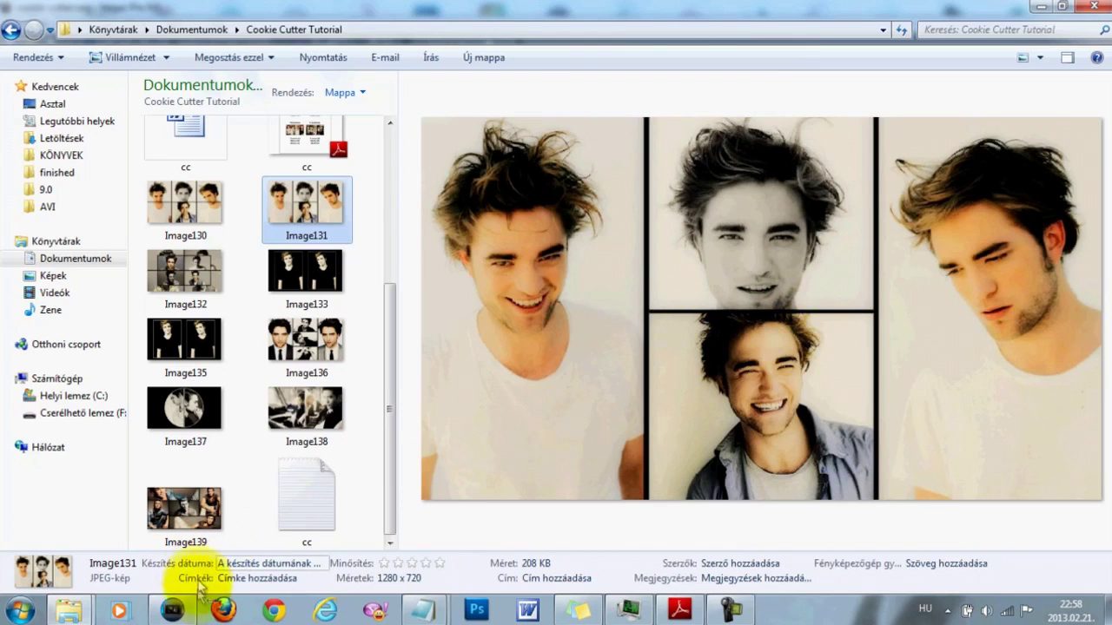
pyautogui.click(182, 613)
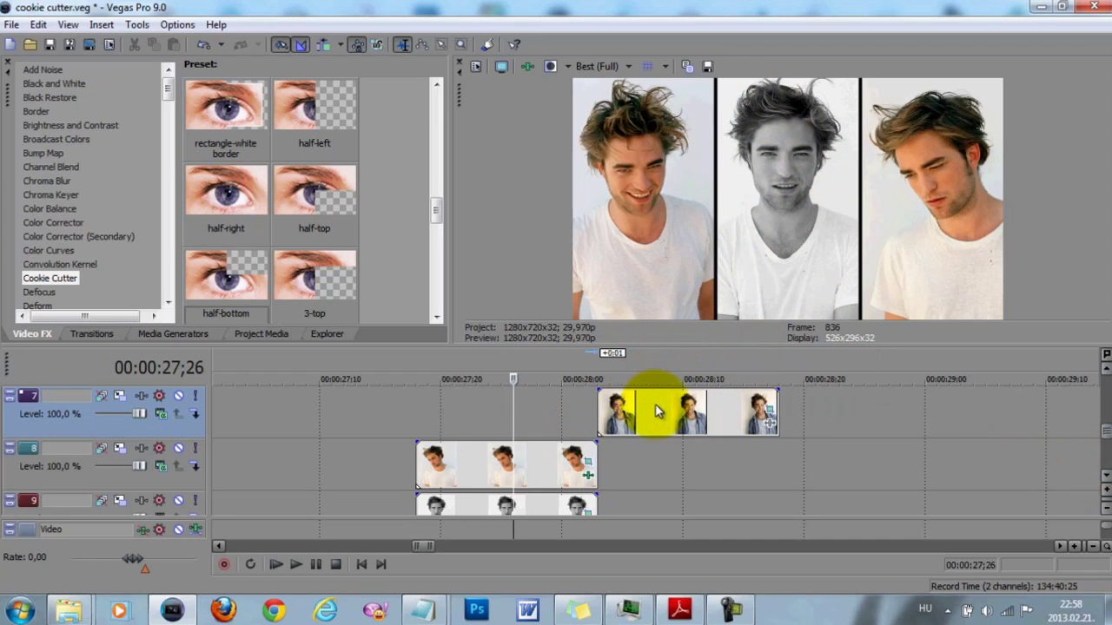
# Try the 3-middle Cookie Cutter preset on the track 7 clip at 00:00:28;08
pyautogui.scroll(4, 310, 103)
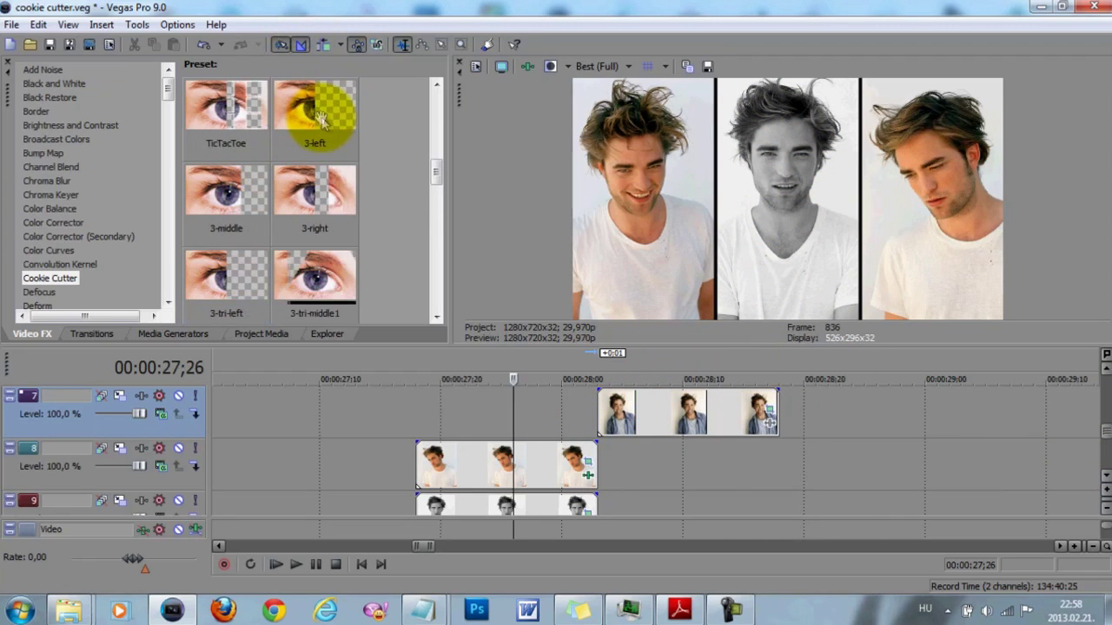
pyautogui.moveTo(218, 191); pyautogui.dragTo(658, 417)
pyautogui.click(658, 417)
pyautogui.moveTo(559, 364); pyautogui.dragTo(658, 417)
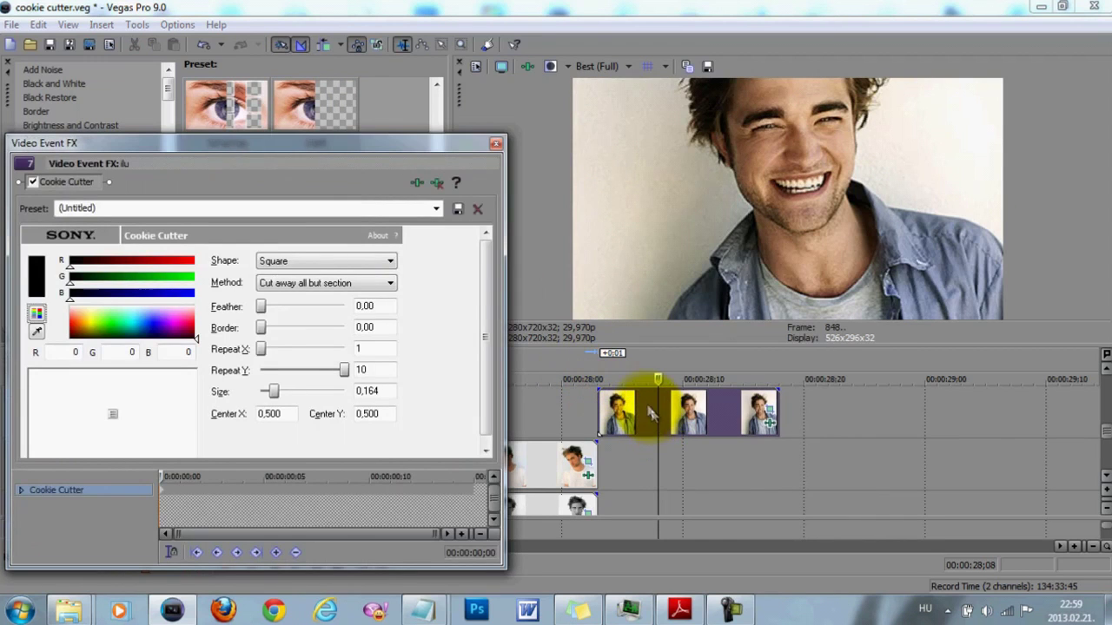
pyautogui.click(495, 142)
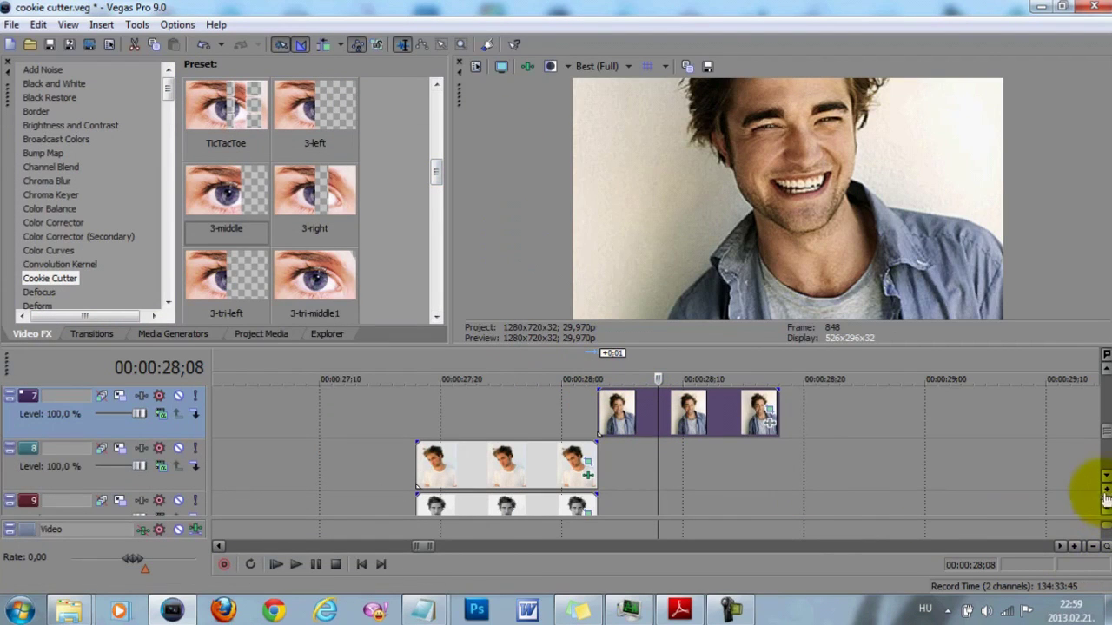
# Copy the Cookie Cutter keyframe from the track 9 clip's video event effects
pyautogui.scroll(-2, 1092, 472)
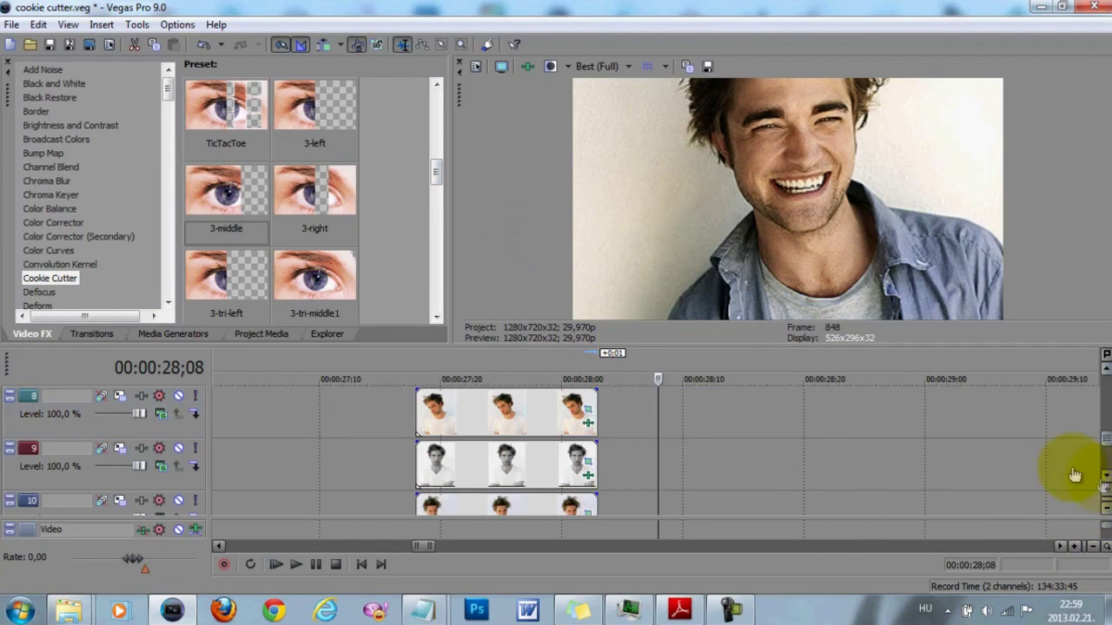
pyautogui.click(588, 478)
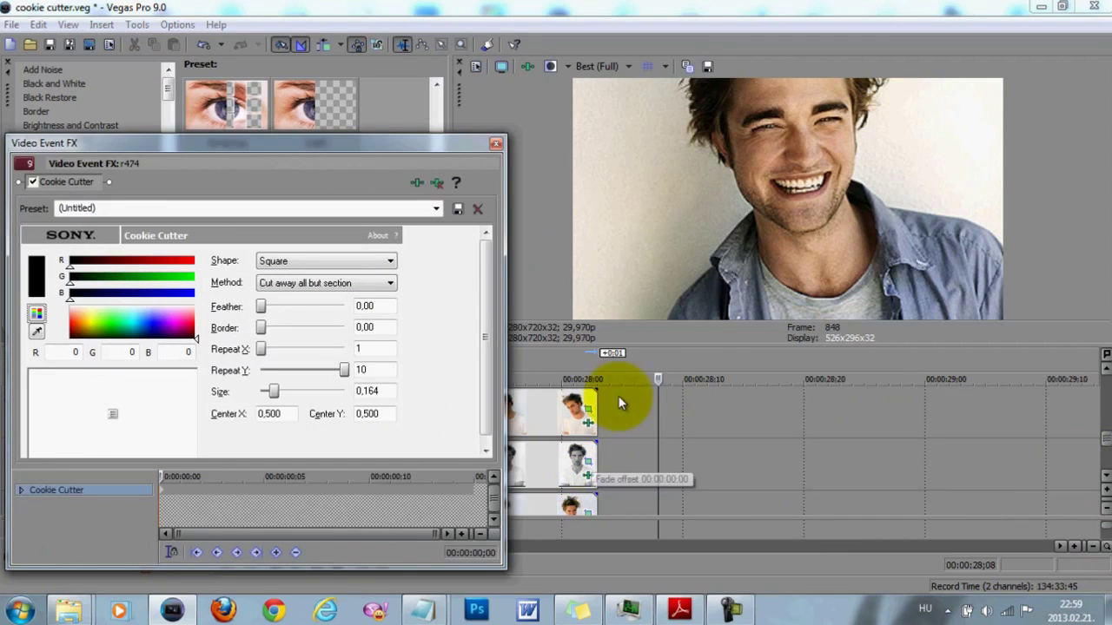
pyautogui.rightClick(159, 493)
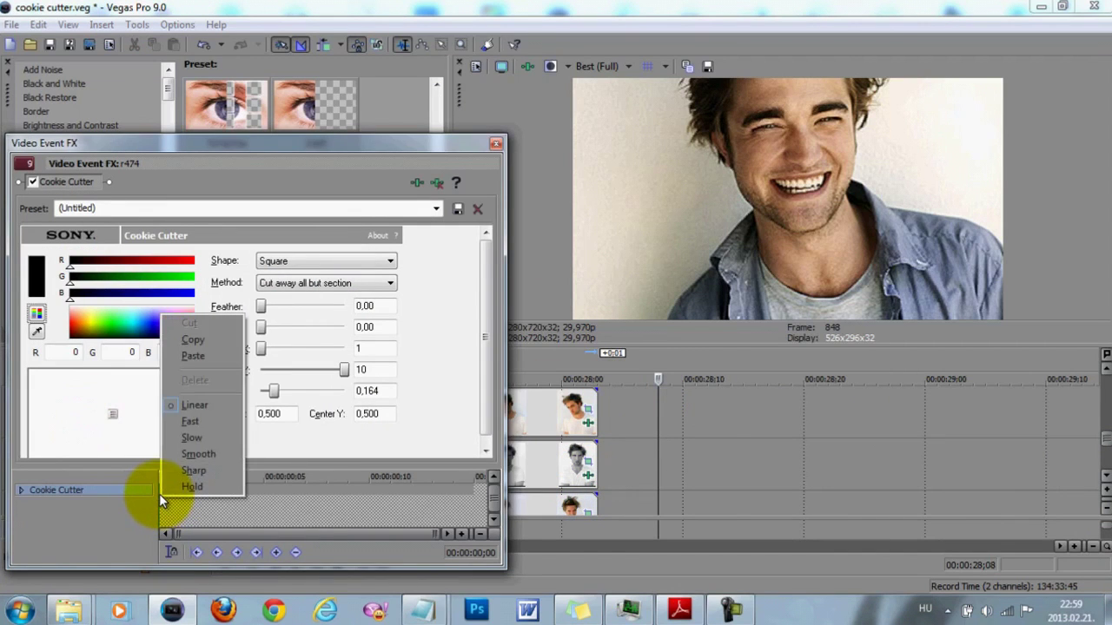
pyautogui.click(191, 342)
pyautogui.click(495, 144)
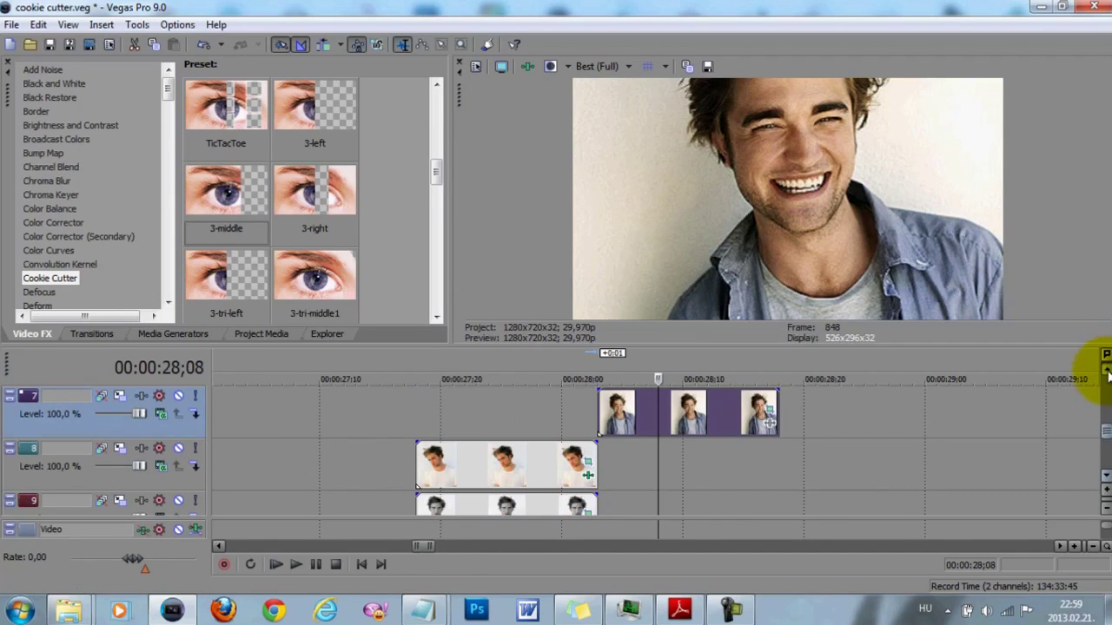
# Apply the 3-tri-middle1 Cookie Cutter preset to the track 7 clip and paste the copied keyframe over its settings
pyautogui.moveTo(226, 196); pyautogui.dragTo(222, 261)
pyautogui.click(317, 282)
pyautogui.moveTo(316, 278); pyautogui.dragTo(690, 417)
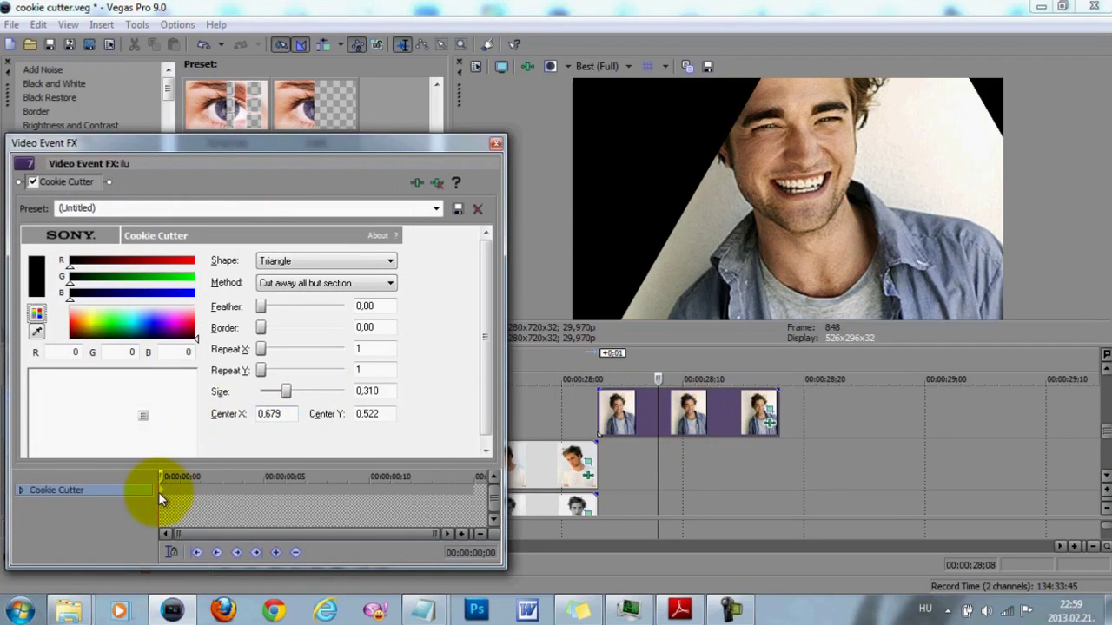
pyautogui.rightClick(161, 493)
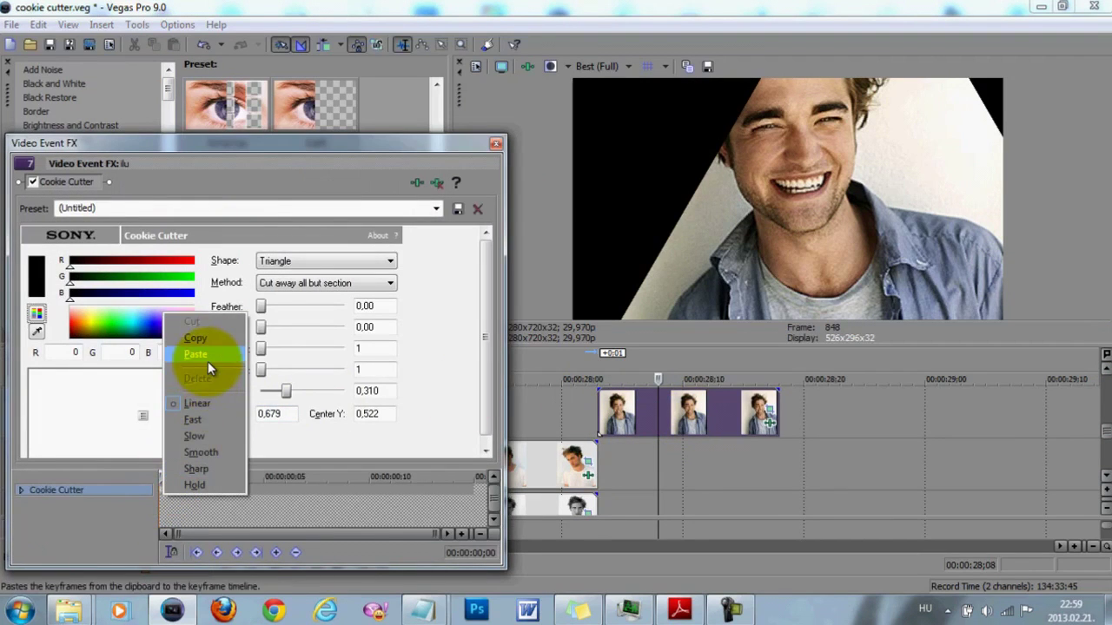
pyautogui.click(208, 360)
pyautogui.click(495, 144)
# Align the track 7 clip with the start of the track 8 clip and preview the frame at 00:00:27;25
pyautogui.moveTo(657, 406); pyautogui.dragTo(473, 409)
pyautogui.click(500, 409)
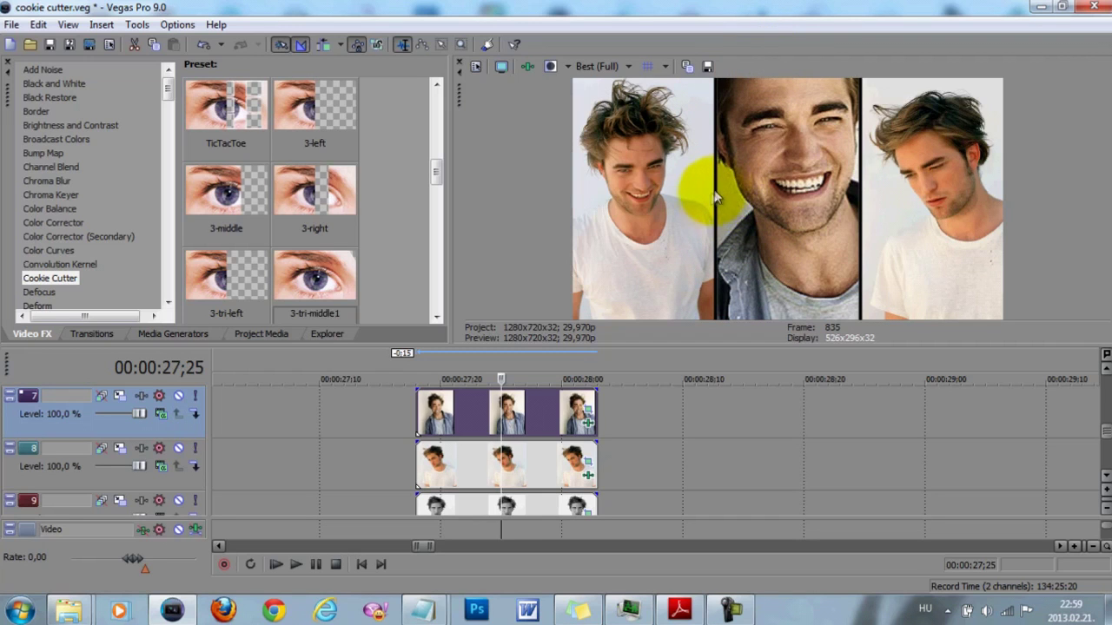
# Add the half-bottom Cookie Cutter preset as a second effect on the track 7 clip and set its border to 0,03
pyautogui.click(248, 186)
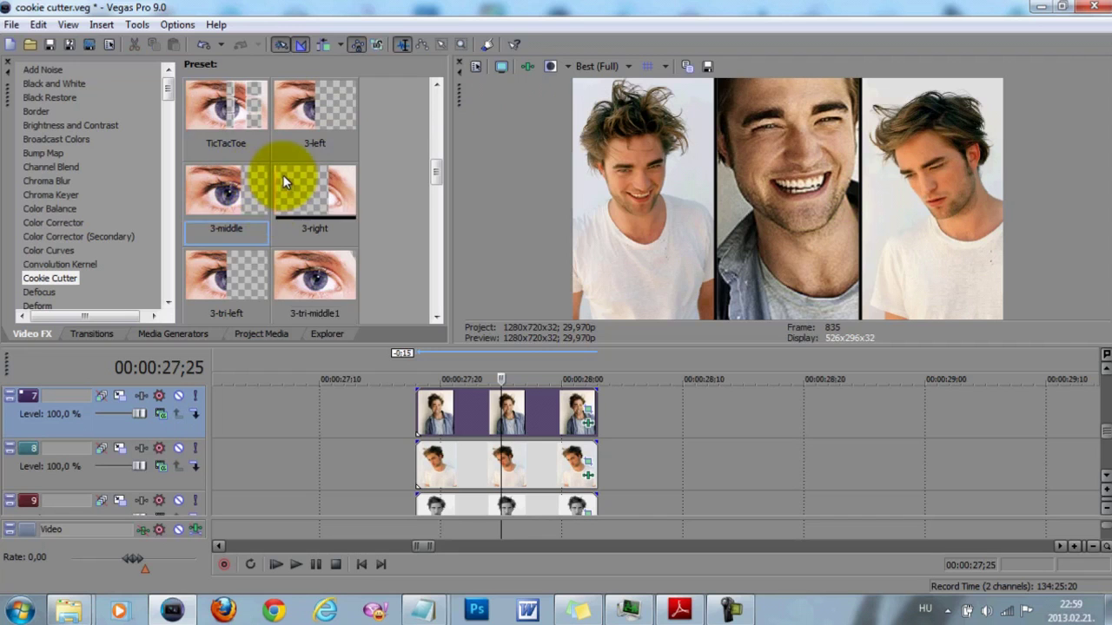
pyautogui.scroll(-3, 284, 182)
pyautogui.scroll(-1, 284, 178)
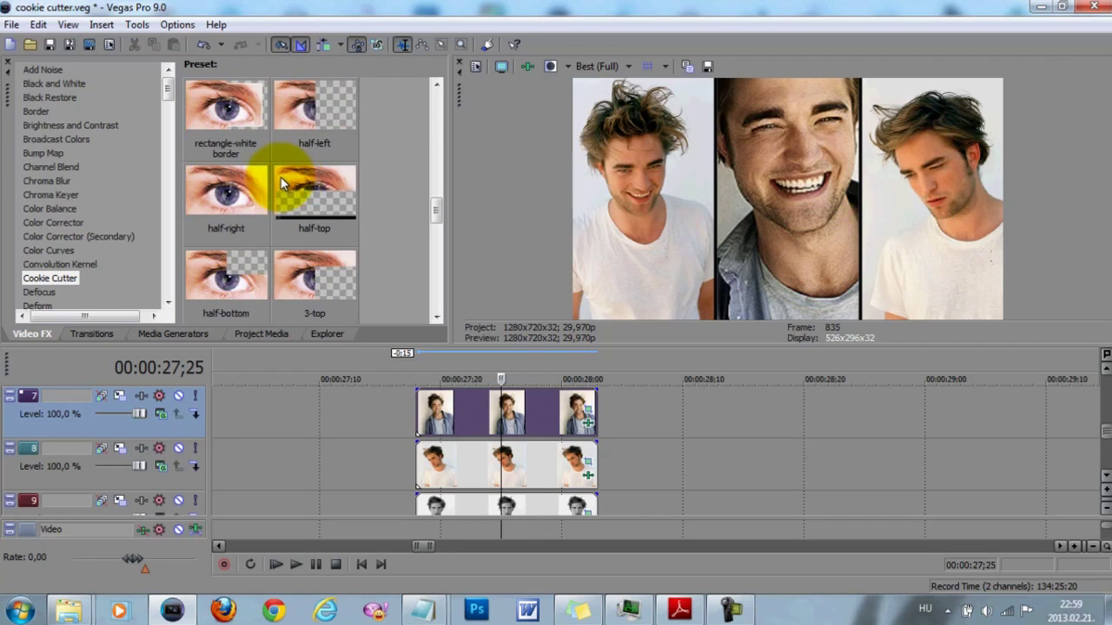
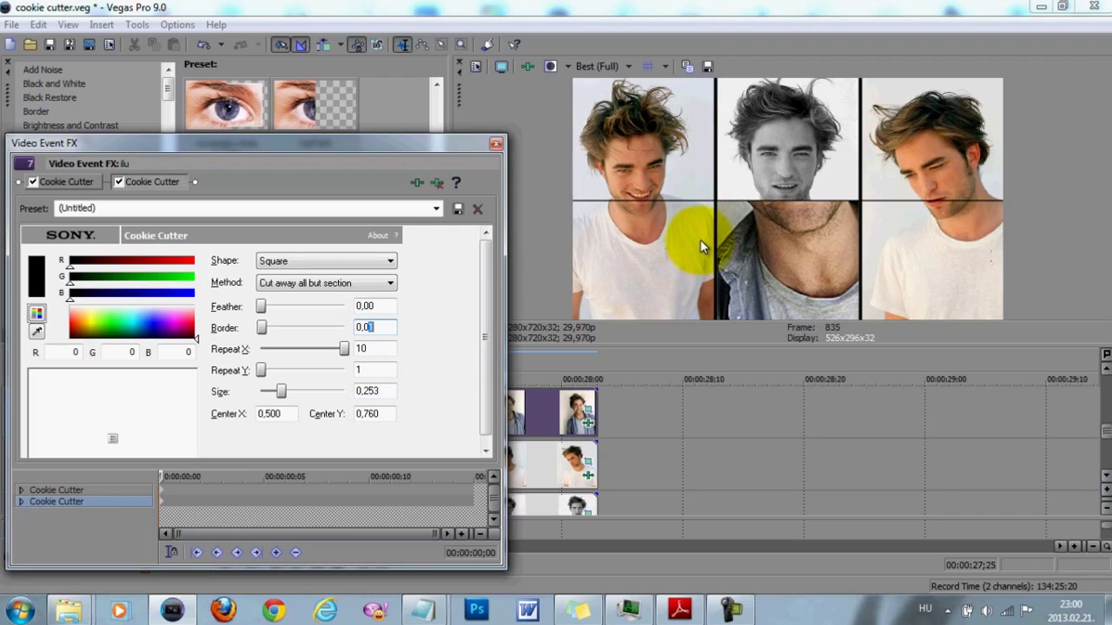
pyautogui.write('2')
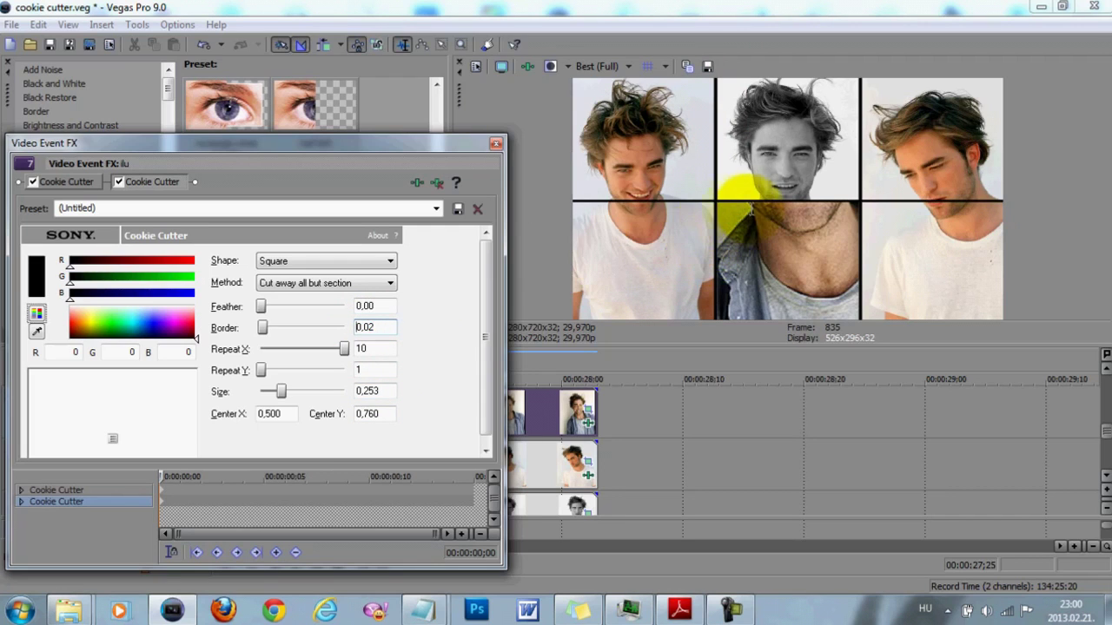
pyautogui.click(380, 328)
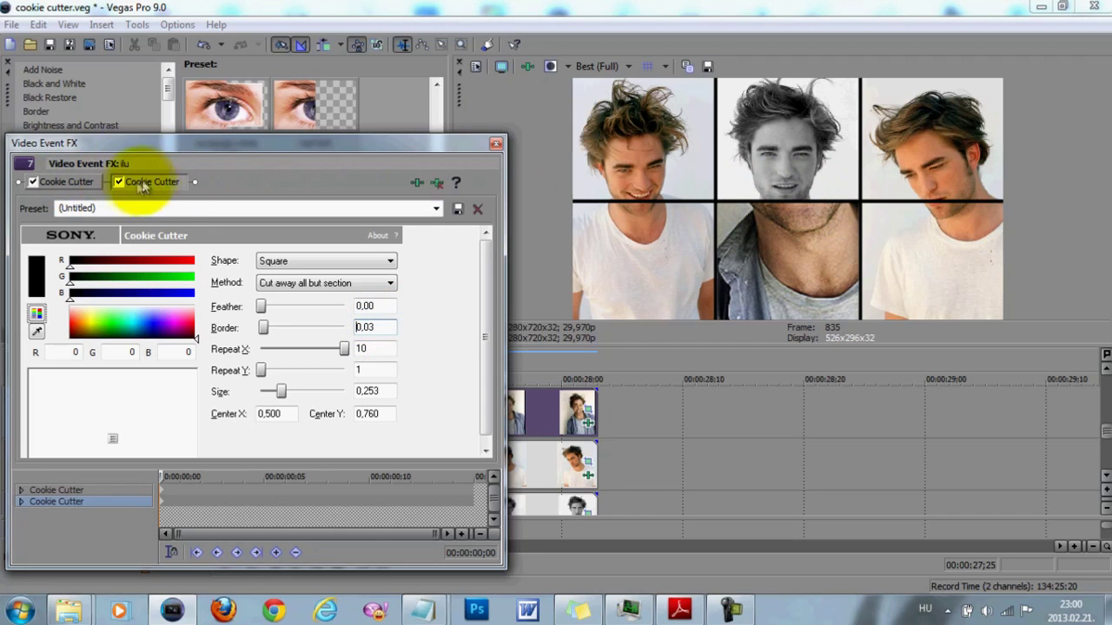
# Move the track 7 clip's half-bottom Cookie Cutter ahead of the middle-column one, toggling the effects to compare both orders
pyautogui.click(33, 183)
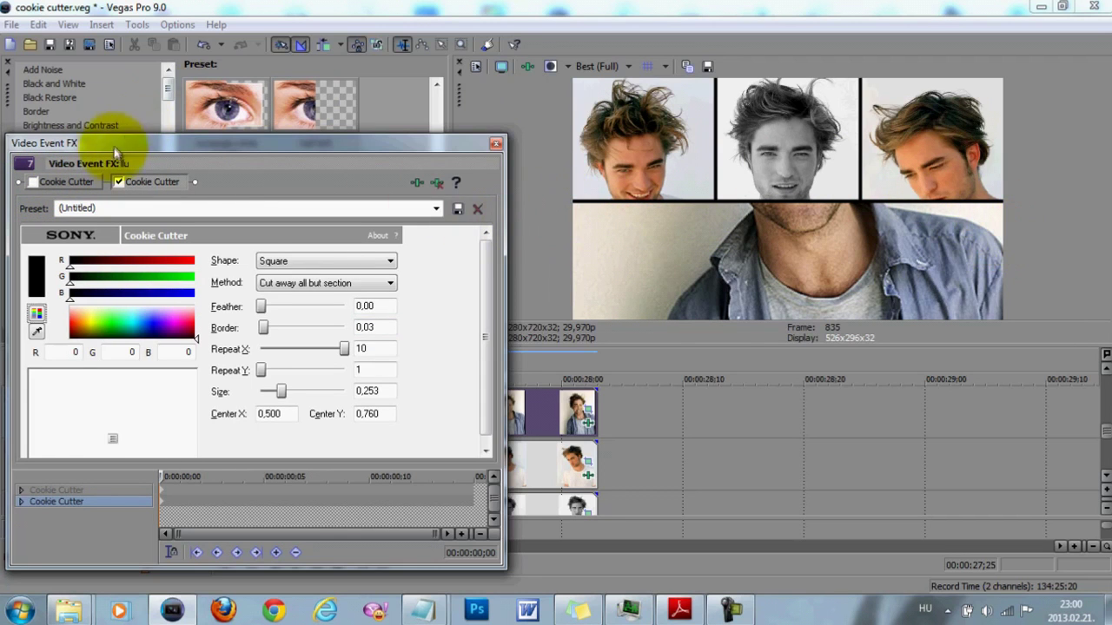
pyautogui.click(33, 181)
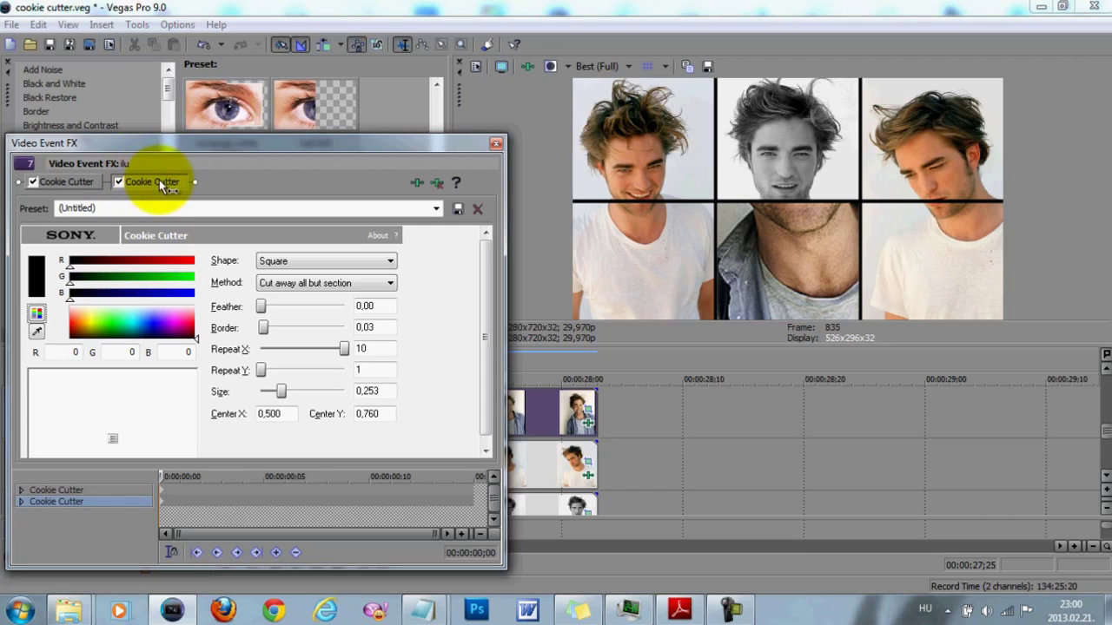
pyautogui.click(76, 183)
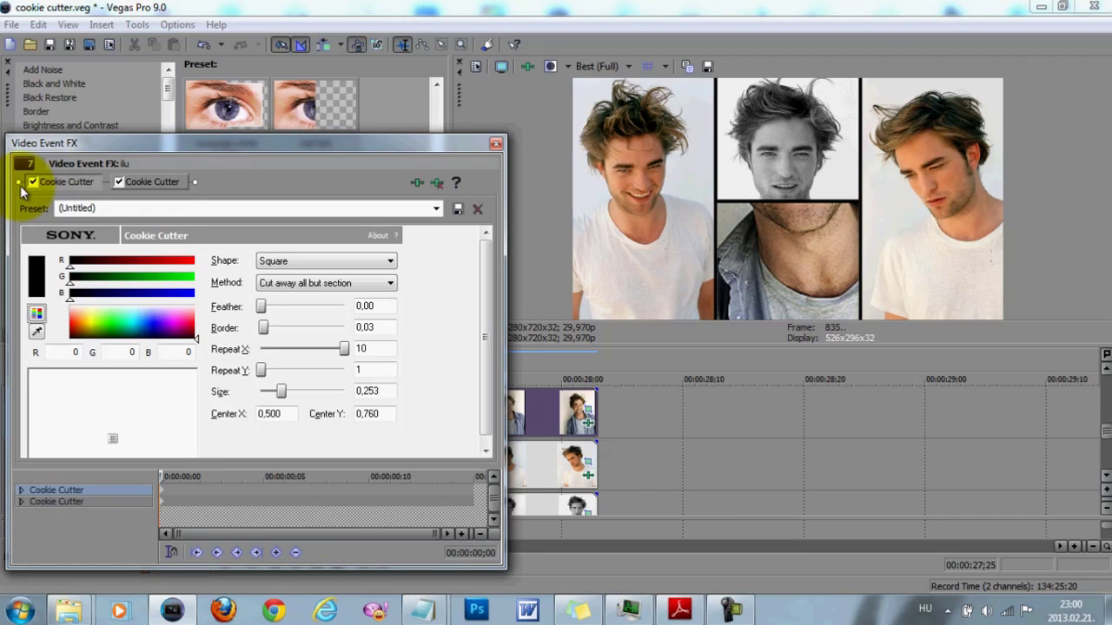
pyautogui.click(119, 182)
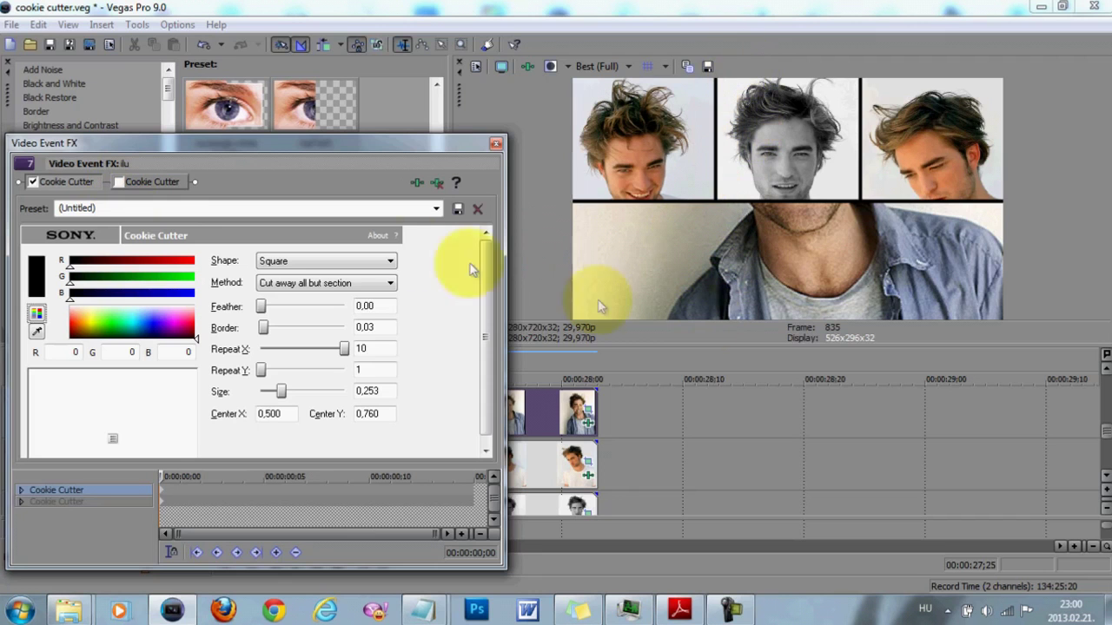
pyautogui.click(124, 181)
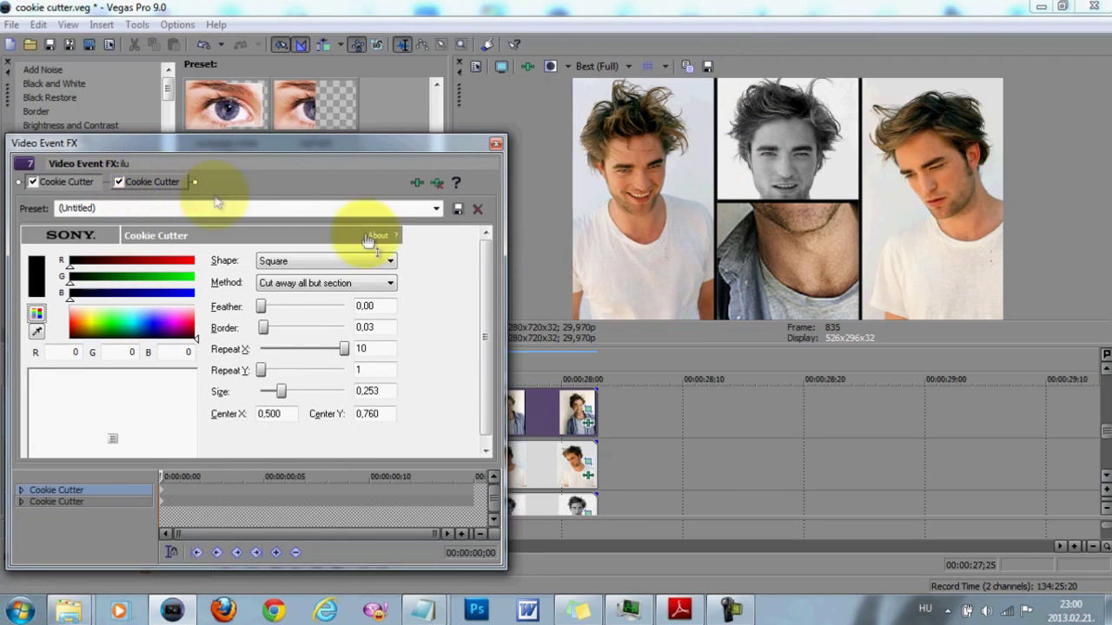
# Set the border of the track 7 clip's half-bottom Cookie Cutter to 0,0
pyautogui.click(569, 403)
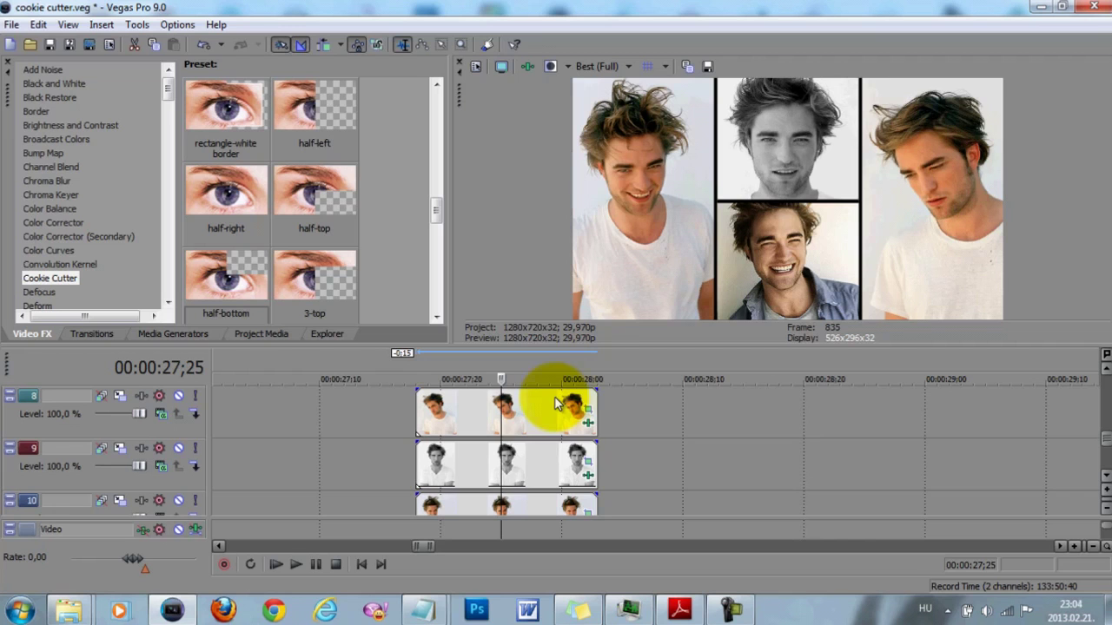
pyautogui.scroll(1, 1105, 443)
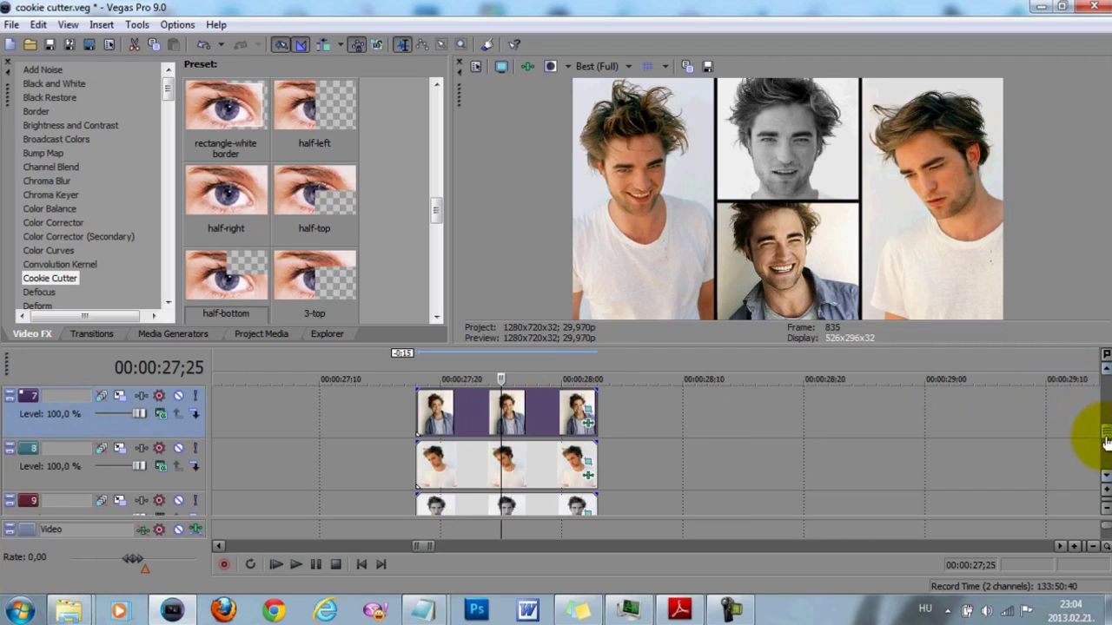
pyautogui.click(588, 424)
pyautogui.click(386, 325)
pyautogui.press('BackSpace')
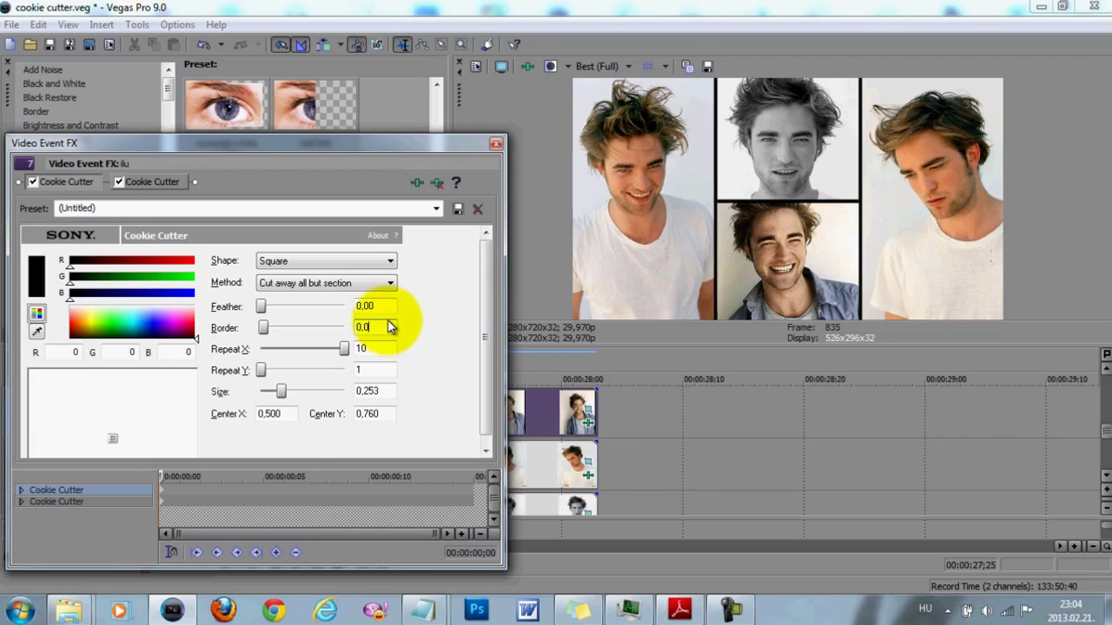
pyautogui.click(495, 144)
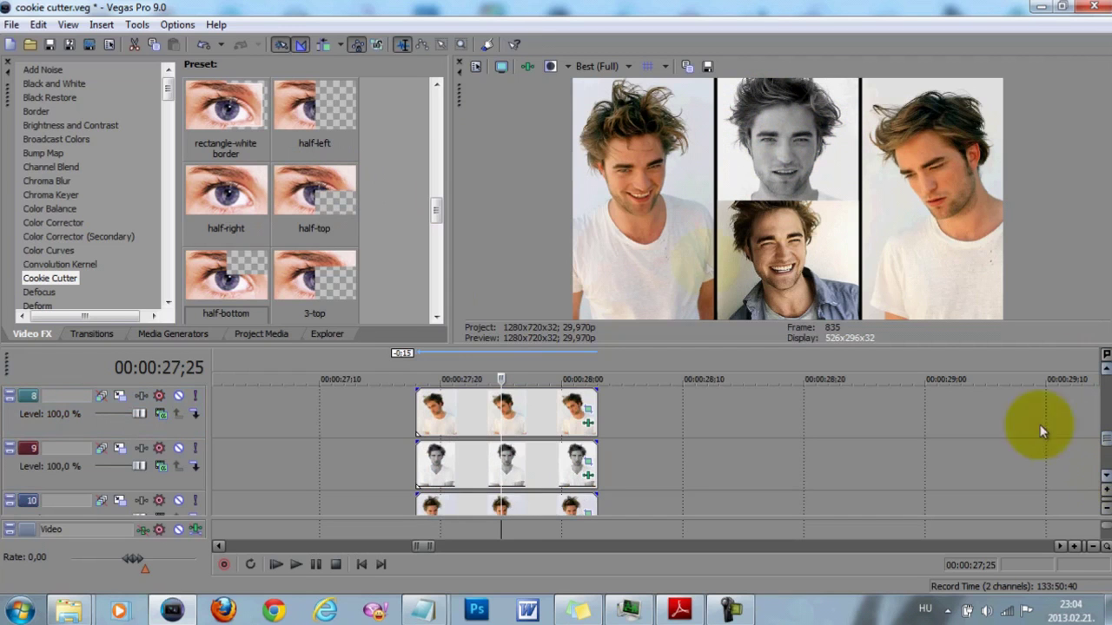
# Add the half-top Cookie Cutter preset to the track 9 clip and slightly enlarge the video preview area
pyautogui.moveTo(330, 182); pyautogui.dragTo(529, 459)
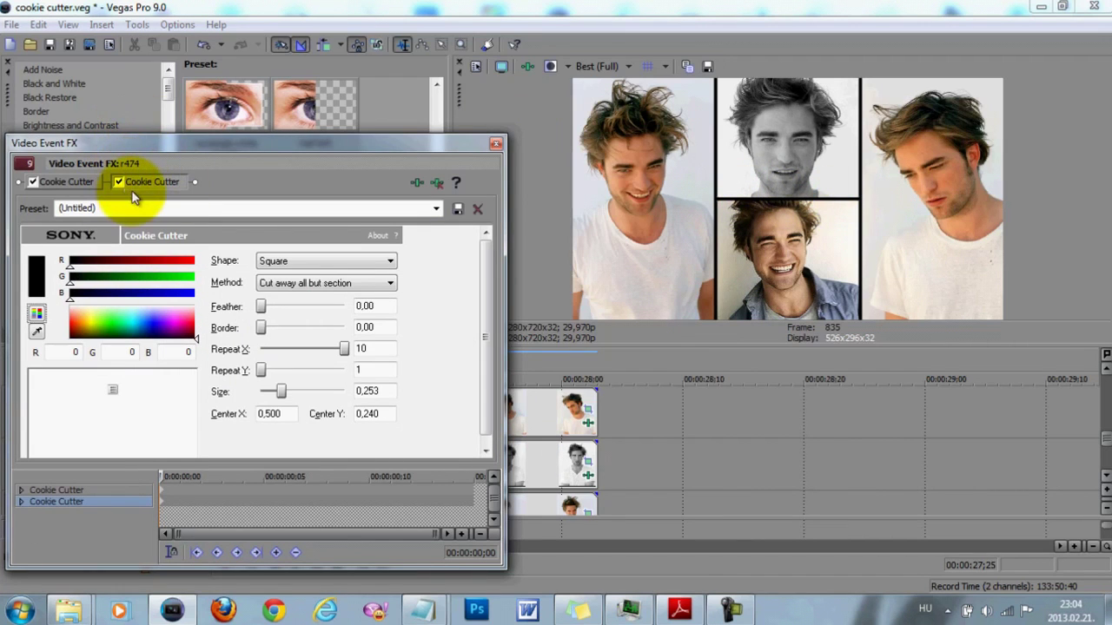
pyautogui.click(495, 144)
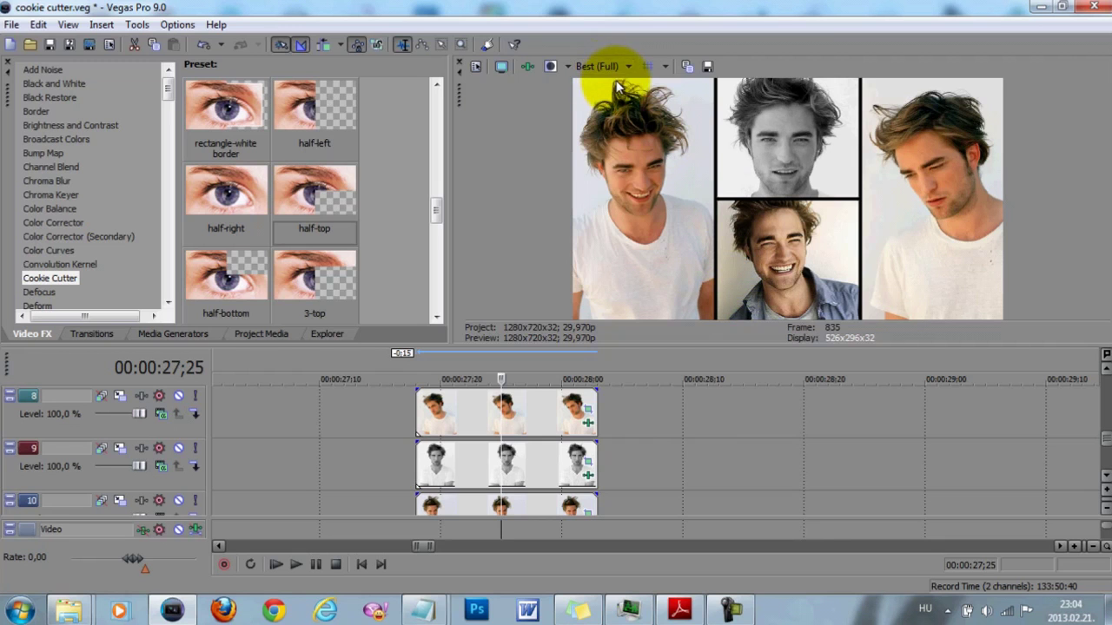
pyautogui.moveTo(564, 346); pyautogui.dragTo(565, 351)
# Place 035.jpg on track 5 and 10_004.jpg on track 6, aligned with the track 7 clip
pyautogui.scroll(3, 1105, 378)
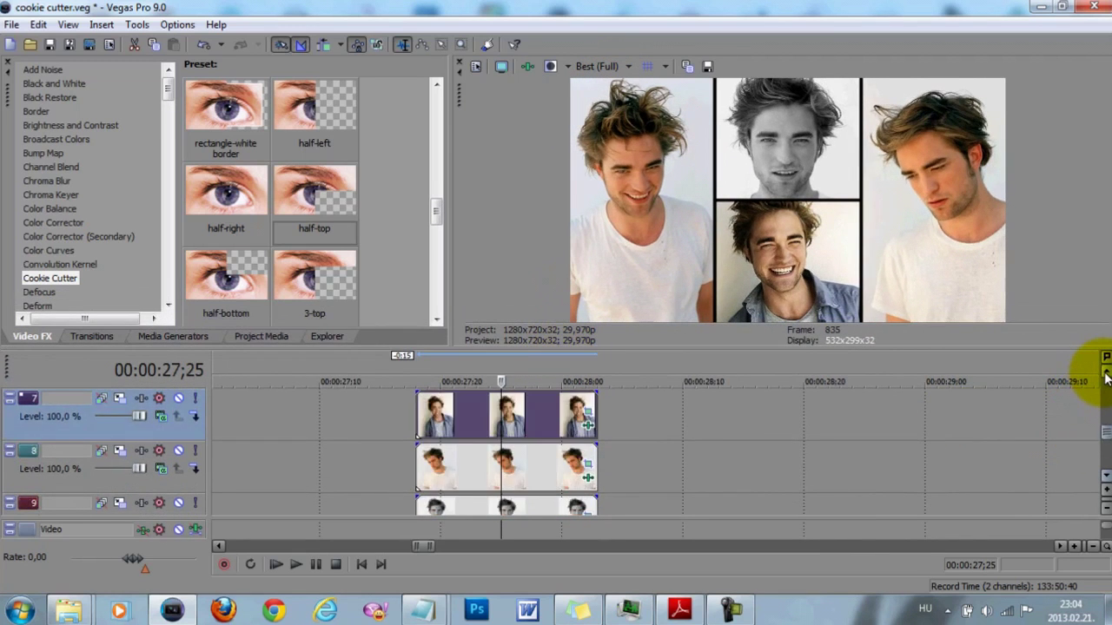
pyautogui.click(243, 339)
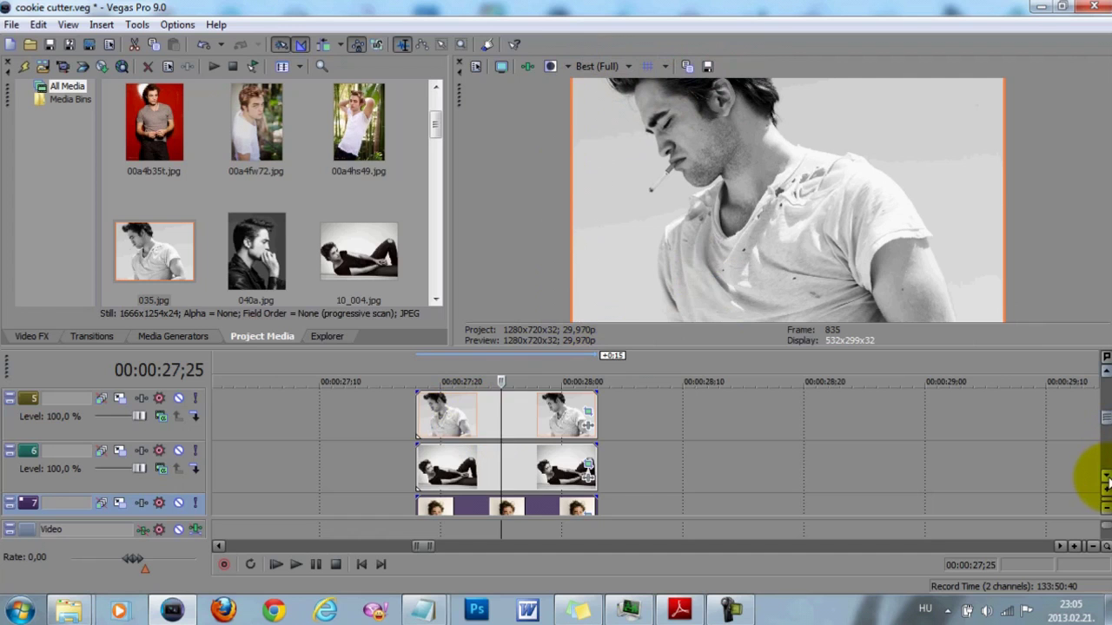
# Copy the Cookie Cutter keyframe from the track 10 clip's video event effects
pyautogui.scroll(-4, 1105, 482)
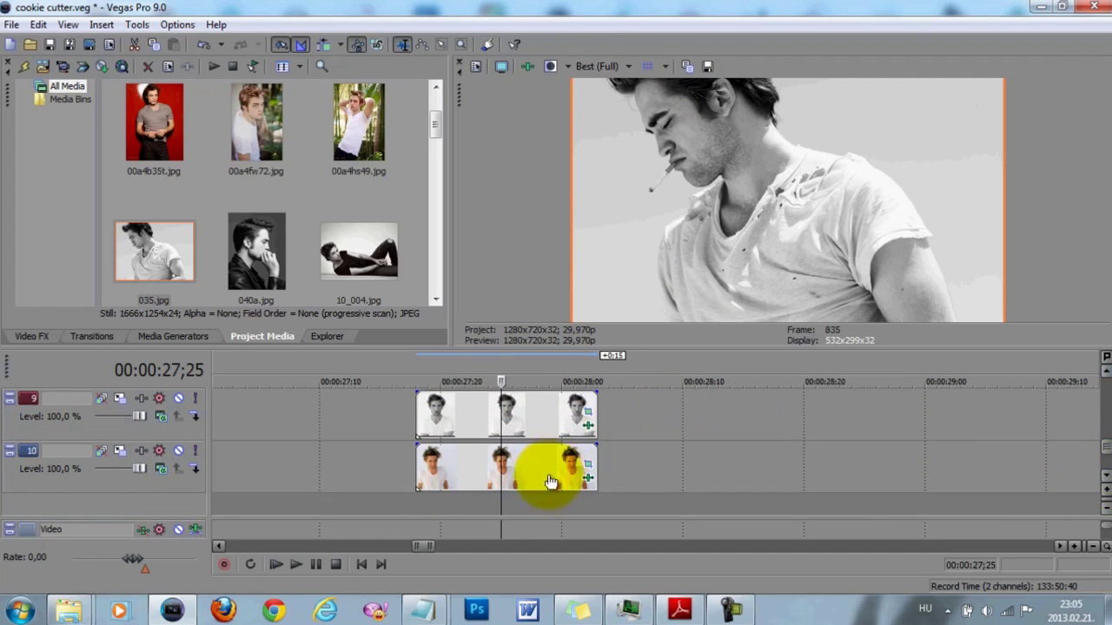
pyautogui.click(588, 480)
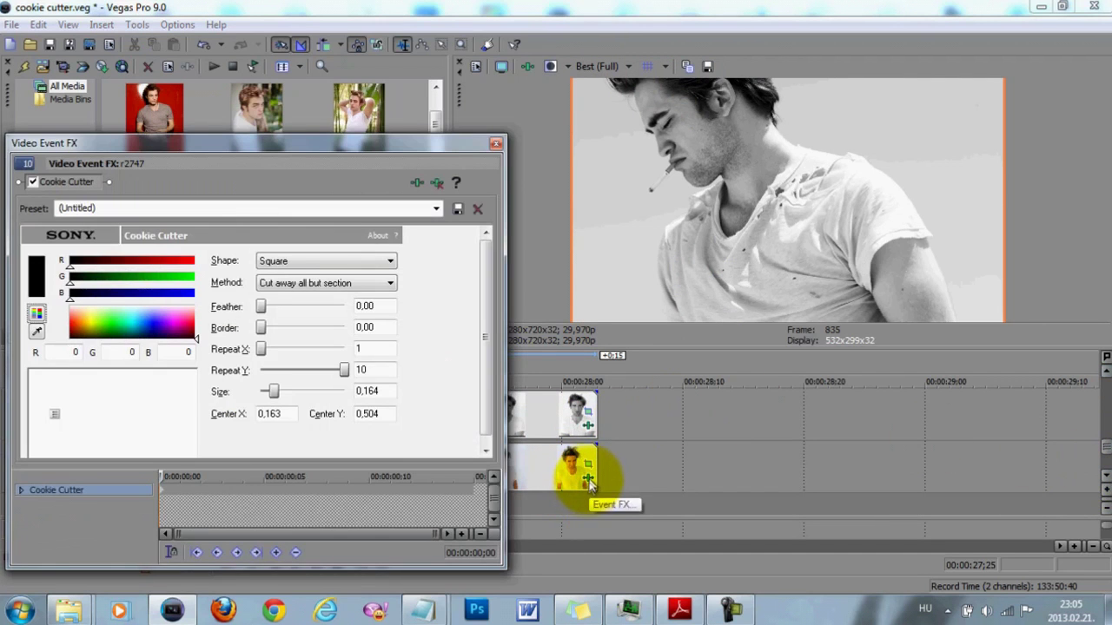
pyautogui.rightClick(165, 502)
pyautogui.click(345, 236)
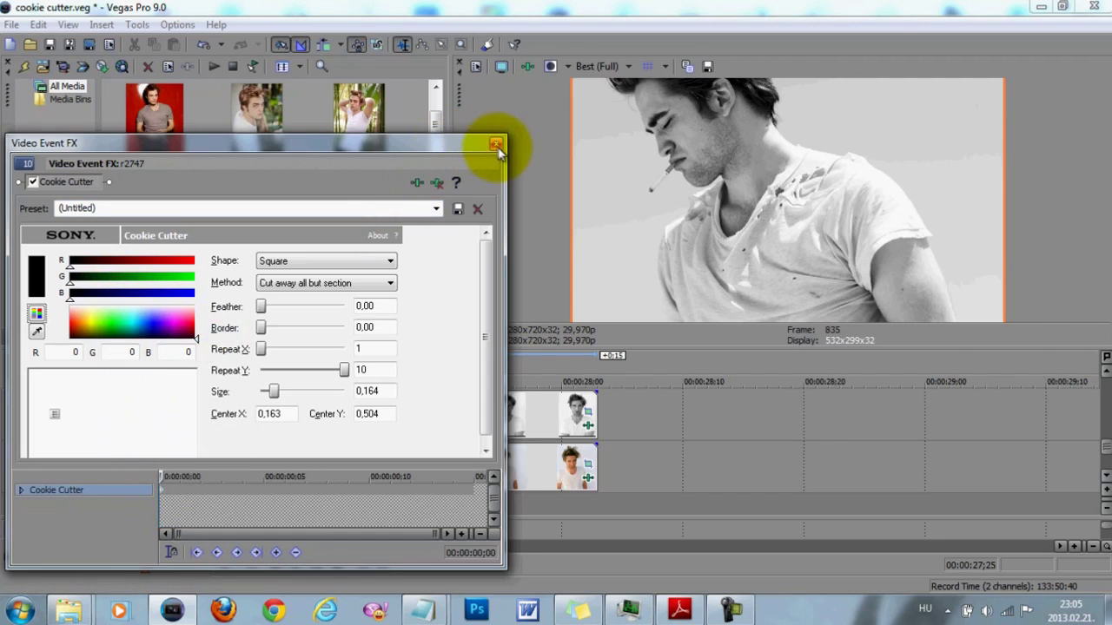
pyautogui.click(496, 144)
# Apply the half-right Cookie Cutter preset to the track 5 clip and paste the copied left-column keyframe over its settings
pyautogui.moveTo(1106, 451); pyautogui.dragTo(1106, 419)
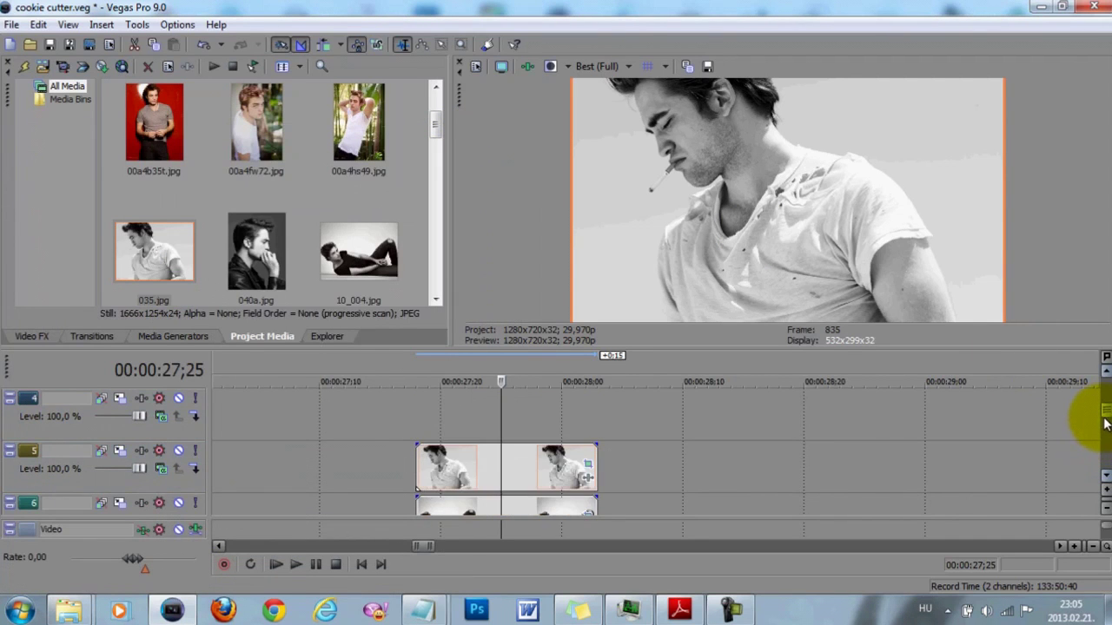
pyautogui.click(32, 336)
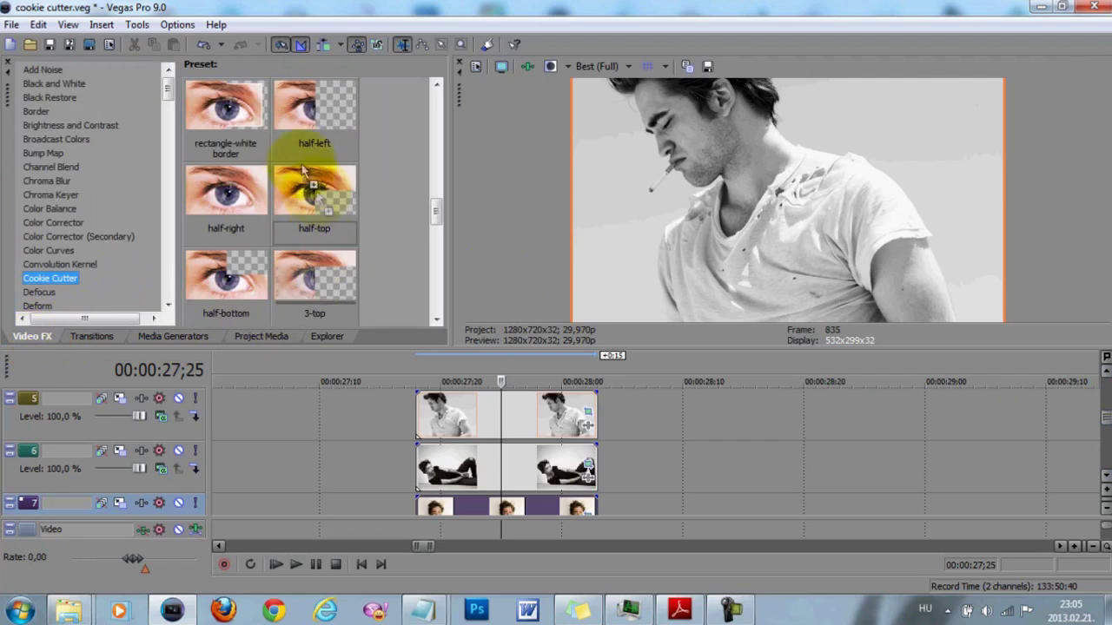
pyautogui.moveTo(401, 330); pyautogui.dragTo(504, 414)
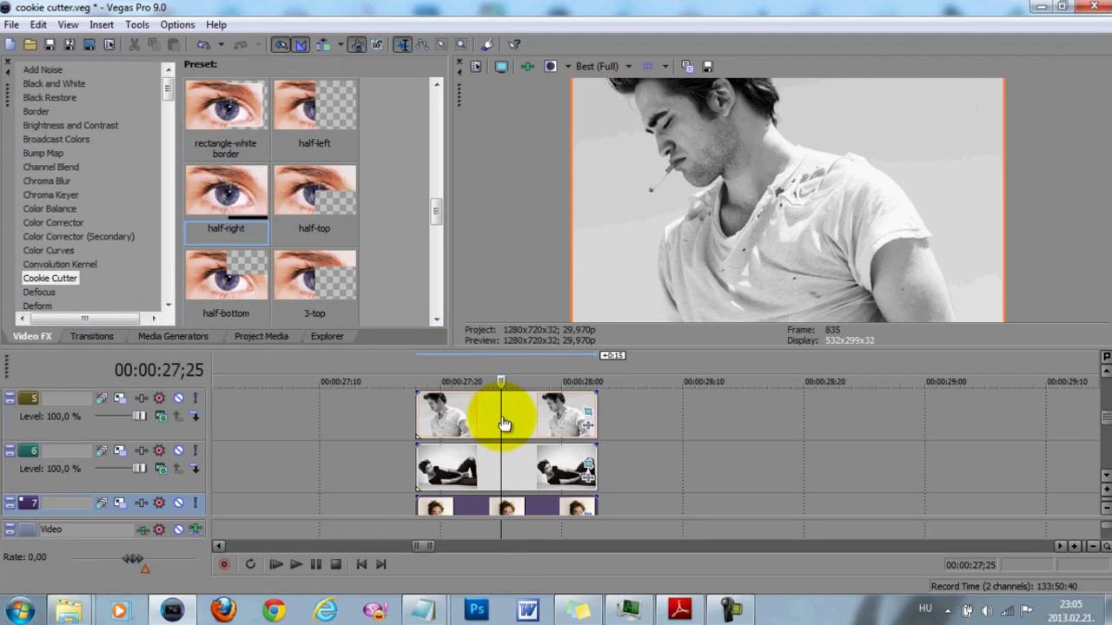
pyautogui.click(162, 494)
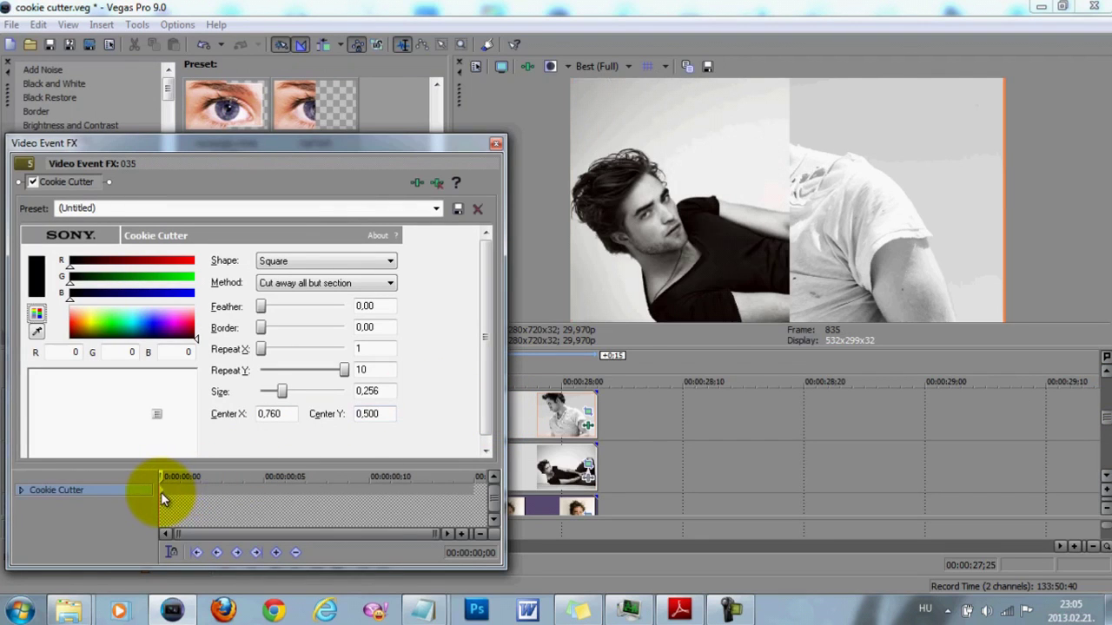
pyautogui.rightClick(160, 491)
pyautogui.click(198, 351)
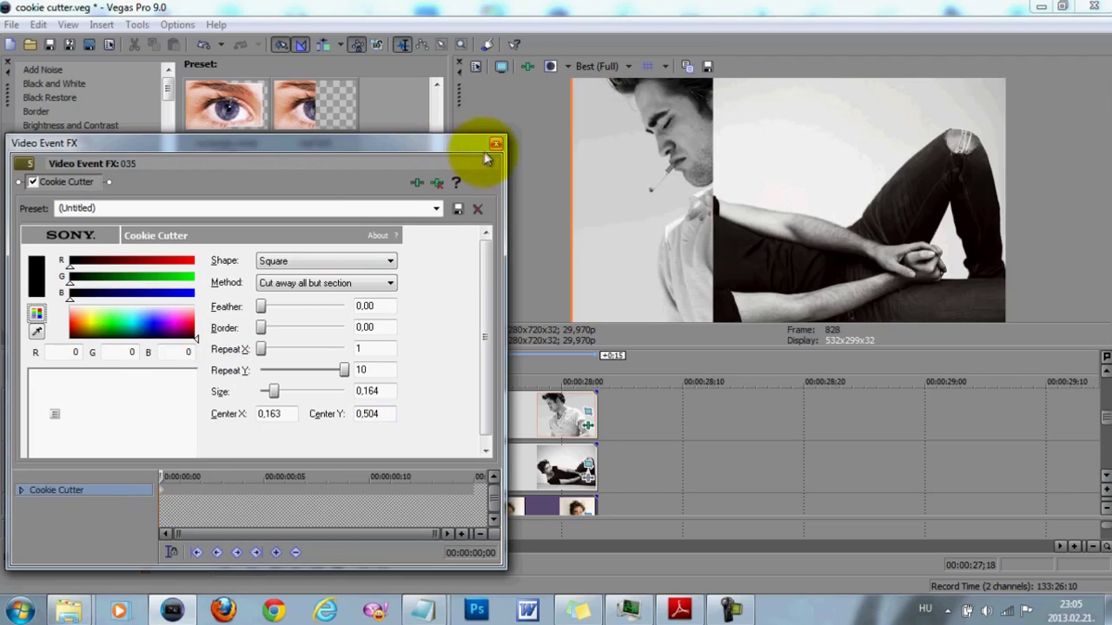
pyautogui.click(496, 142)
# Apply the half-right Cookie Cutter preset to the track 6 clip and replace its settings with the copied left-column keyframe
pyautogui.moveTo(221, 188); pyautogui.dragTo(489, 463)
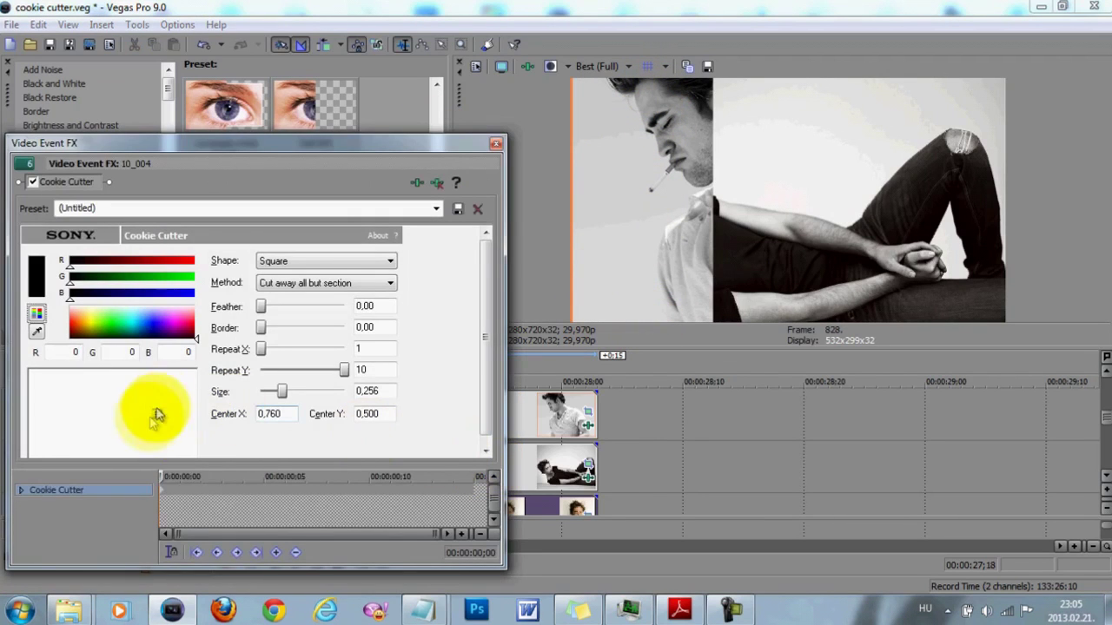
pyautogui.rightClick(163, 491)
pyautogui.click(211, 350)
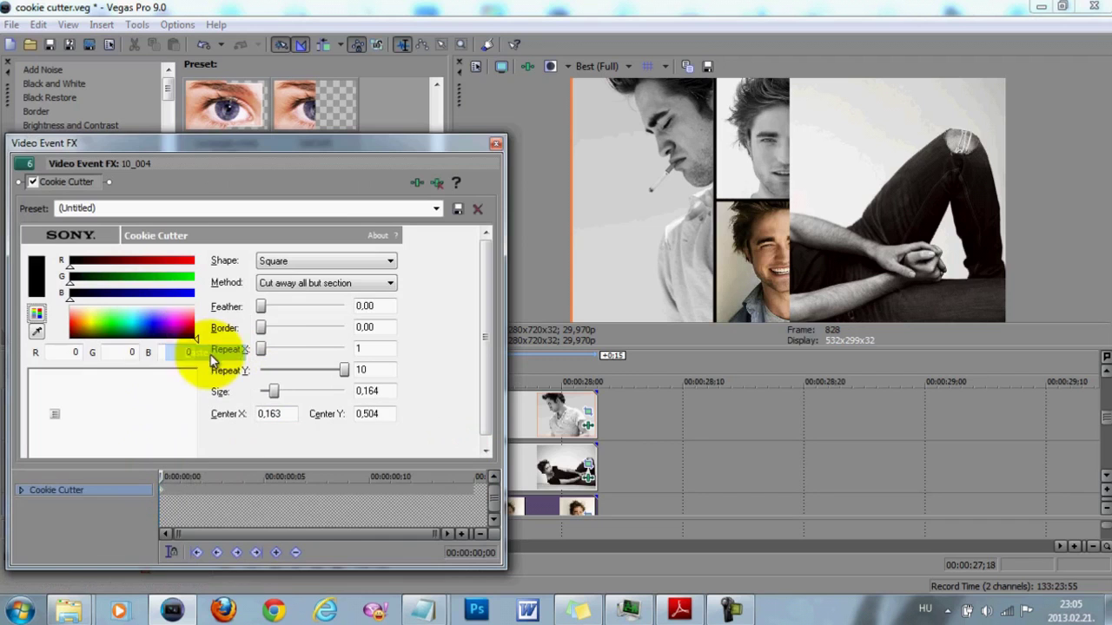
pyautogui.click(496, 142)
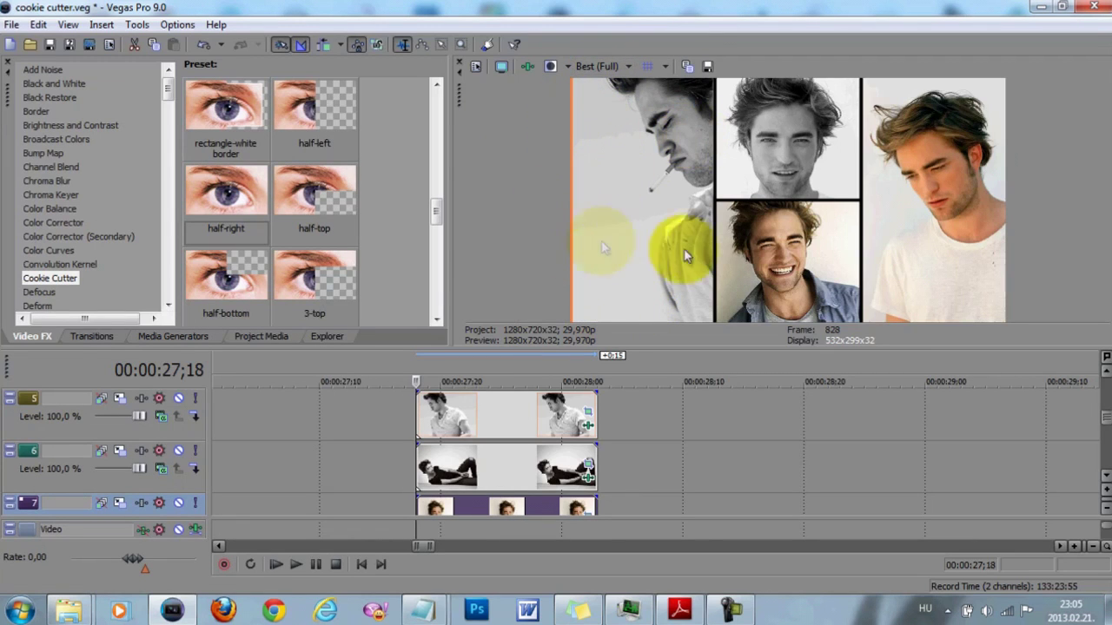
# Add the 3-top Cookie Cutter preset as a second effect on the track 6 clip
pyautogui.click(322, 280)
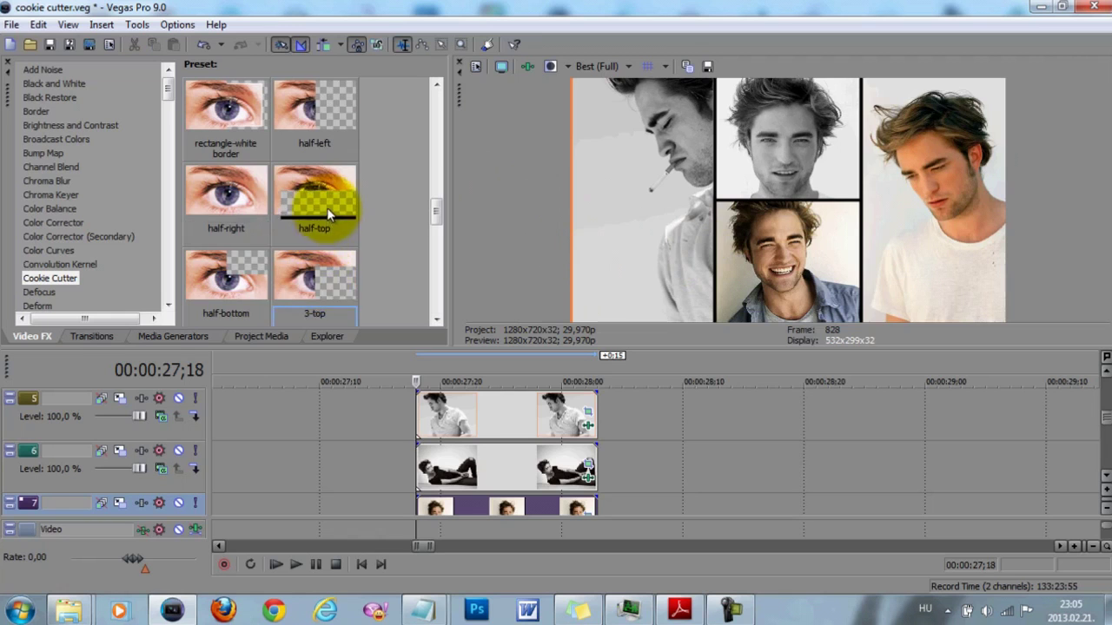
pyautogui.scroll(-1, 337, 187)
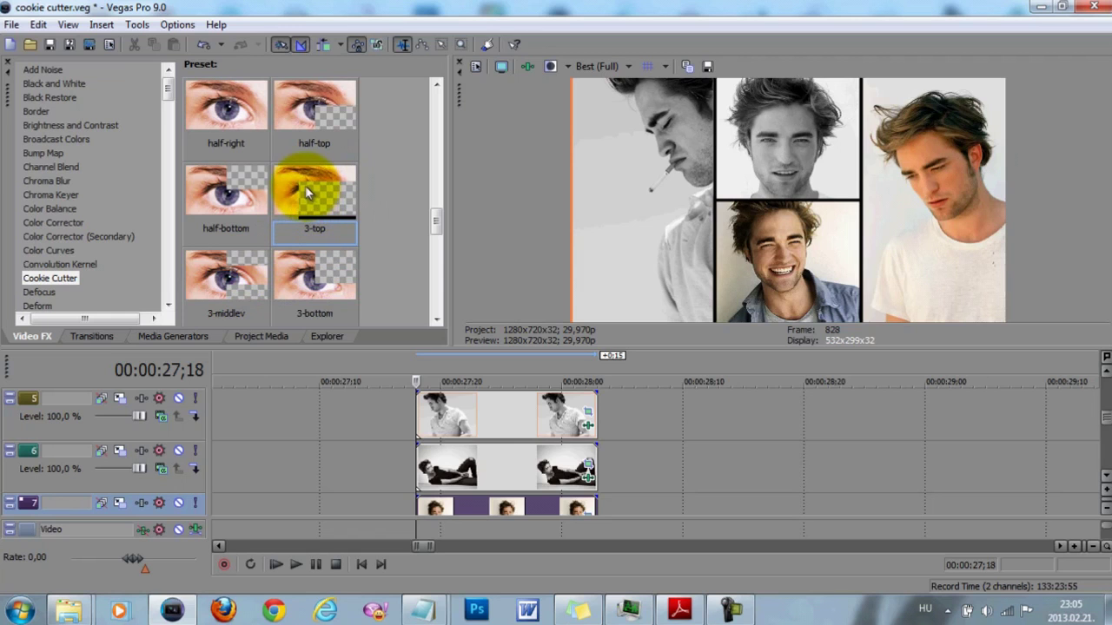
pyautogui.moveTo(305, 185); pyautogui.dragTo(467, 461)
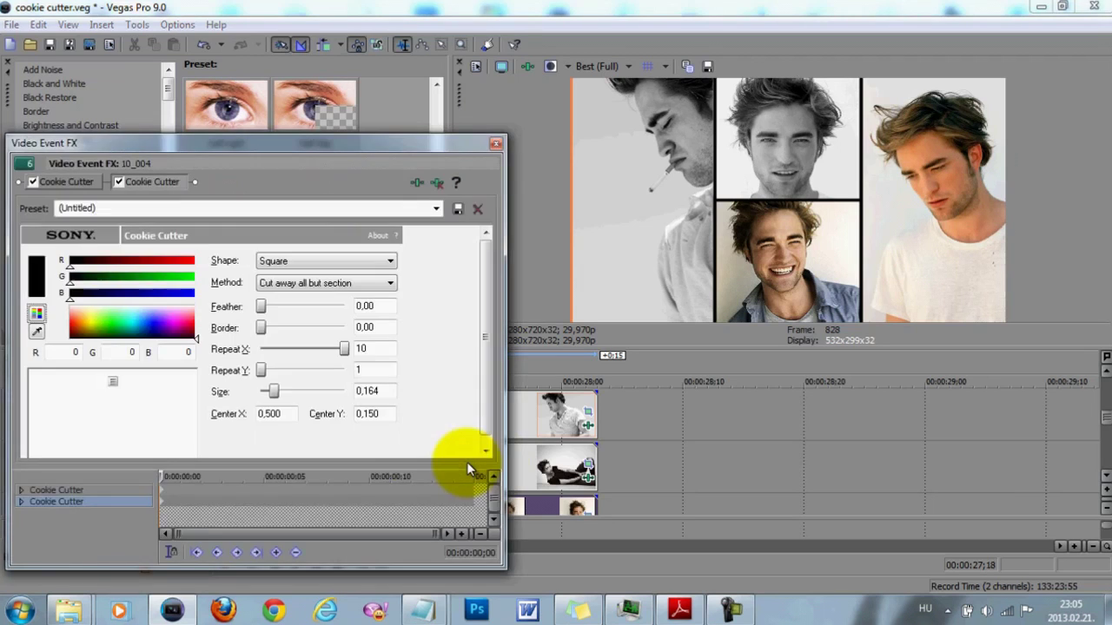
# Add the 3-bottom Cookie Cutter preset as a second effect on the track 5 clip
pyautogui.click(496, 141)
pyautogui.click(239, 280)
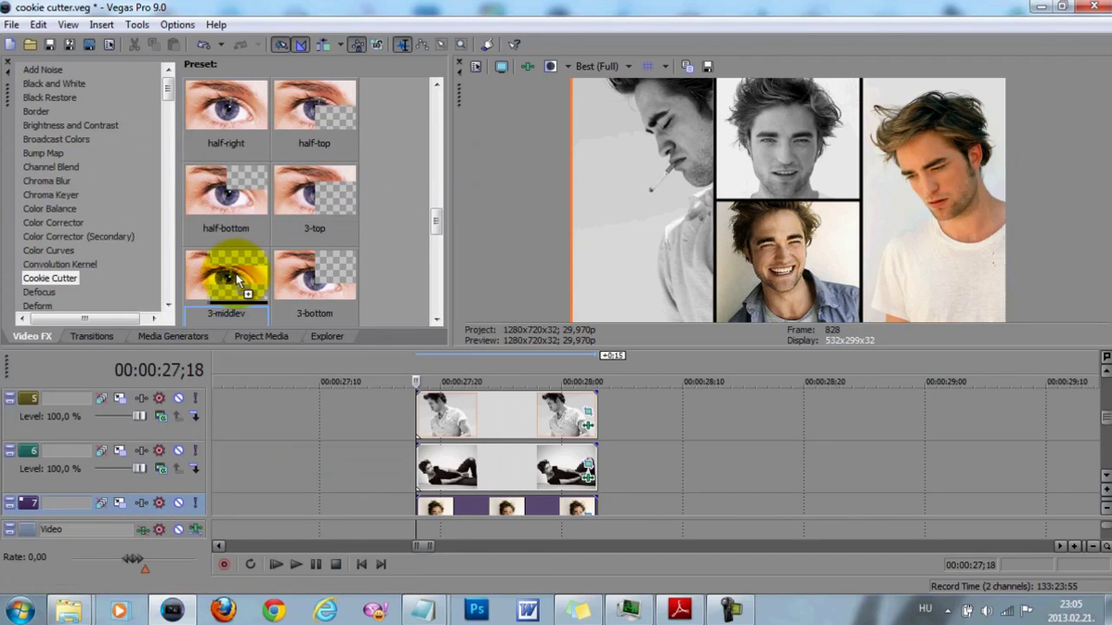
pyautogui.moveTo(315, 277); pyautogui.dragTo(463, 419)
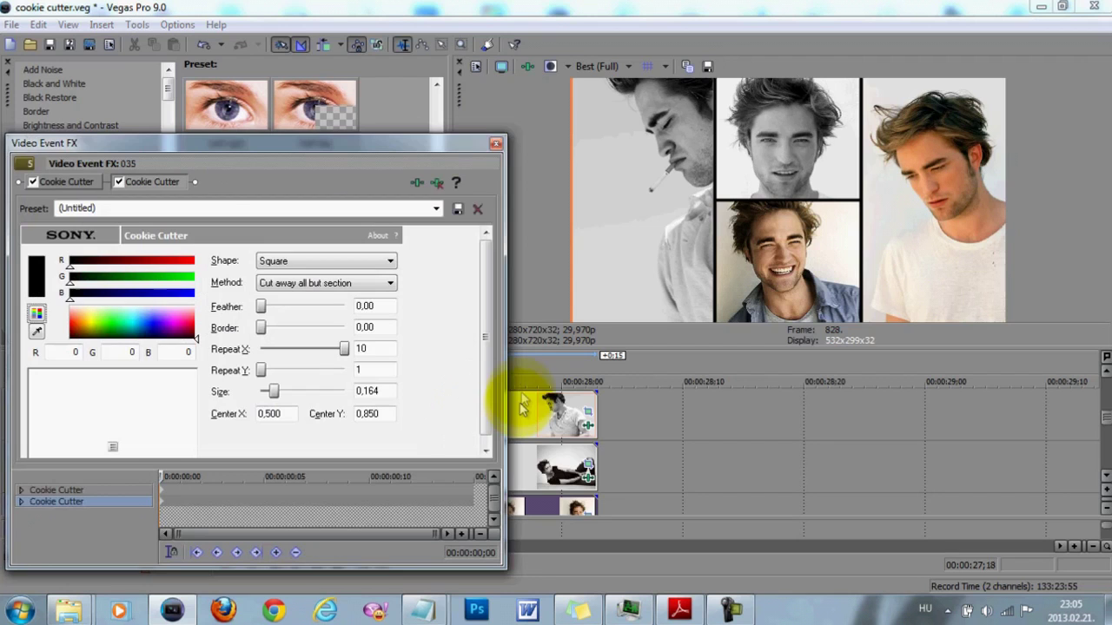
pyautogui.click(497, 143)
# Add the 3-middlev Cookie Cutter preset as a second effect on the track 10 clip
pyautogui.click(1105, 476)
pyautogui.click(1105, 476)
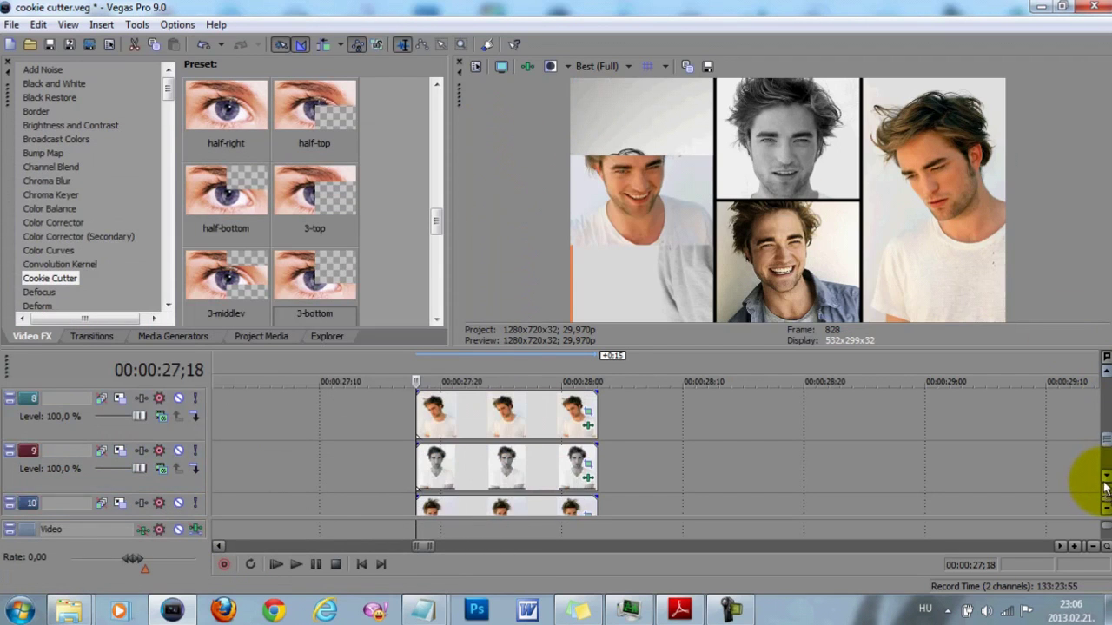
pyautogui.click(1106, 476)
pyautogui.moveTo(283, 299); pyautogui.dragTo(449, 463)
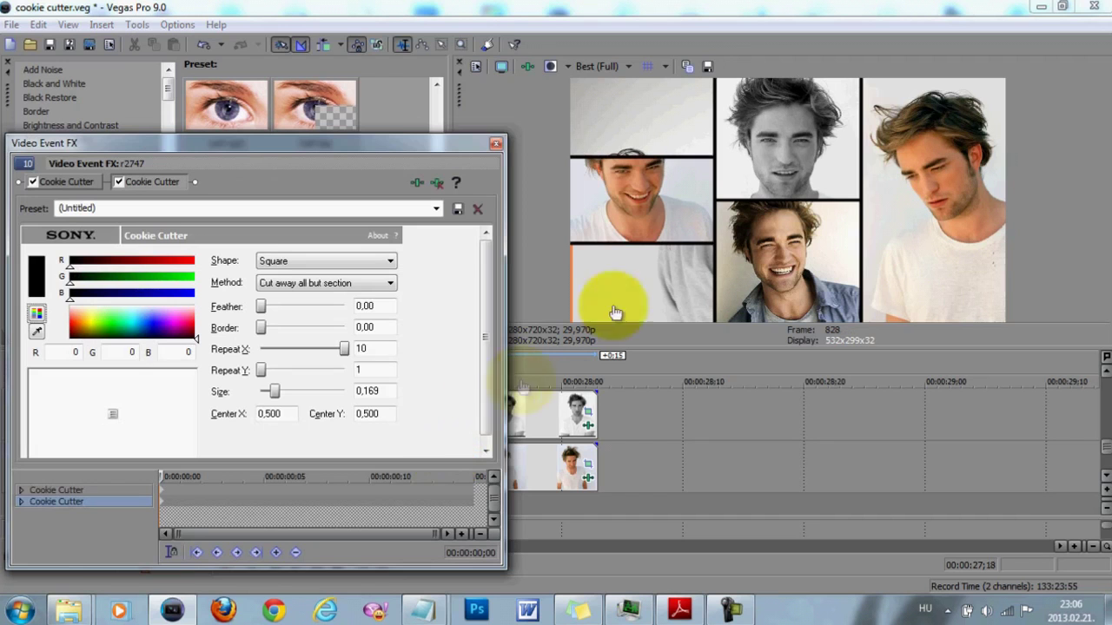
pyautogui.click(497, 142)
# Reposition the photos of the track 10, track 5 and remaining left-column clips in Pan/Crop so each face fits its panel
pyautogui.click(587, 465)
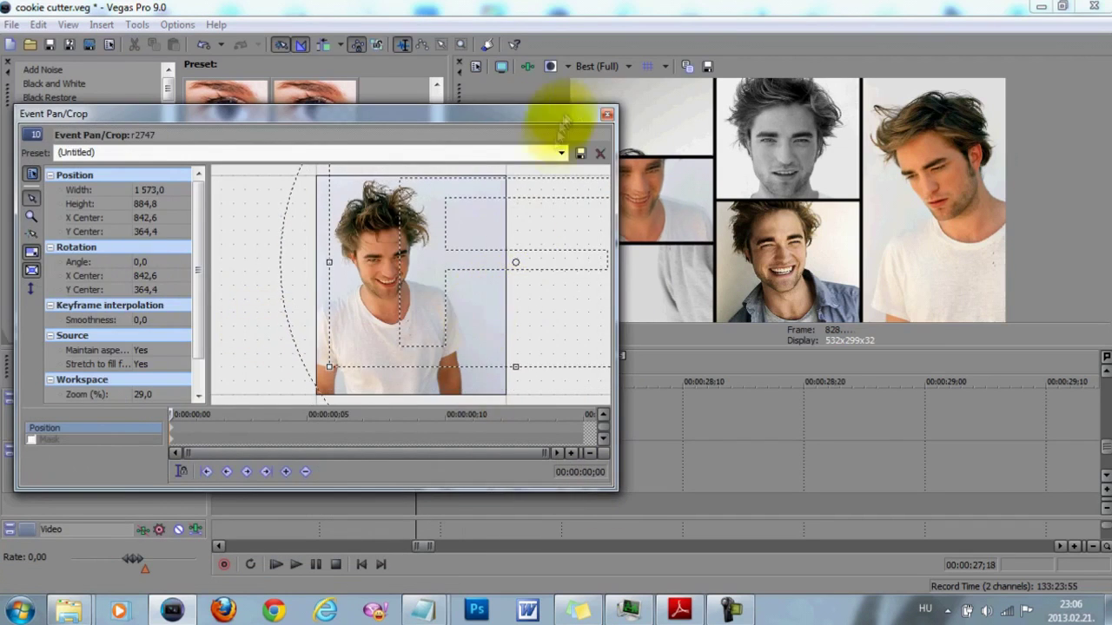
pyautogui.click(606, 114)
pyautogui.click(405, 356)
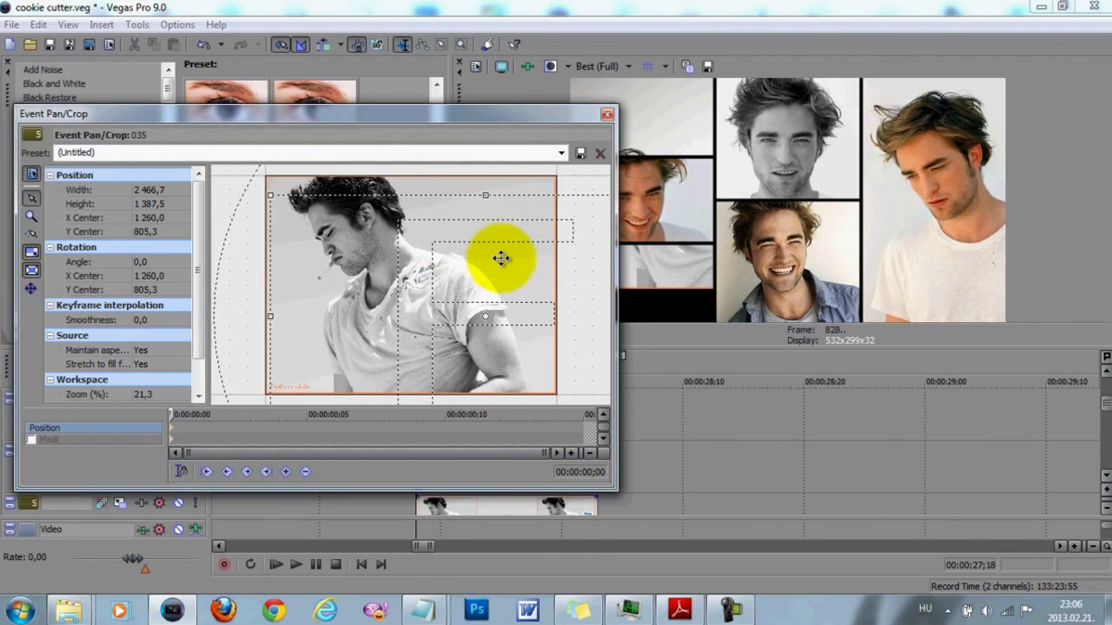
pyautogui.click(607, 114)
pyautogui.click(588, 465)
pyautogui.moveTo(391, 461); pyautogui.dragTo(459, 186)
pyautogui.click(607, 114)
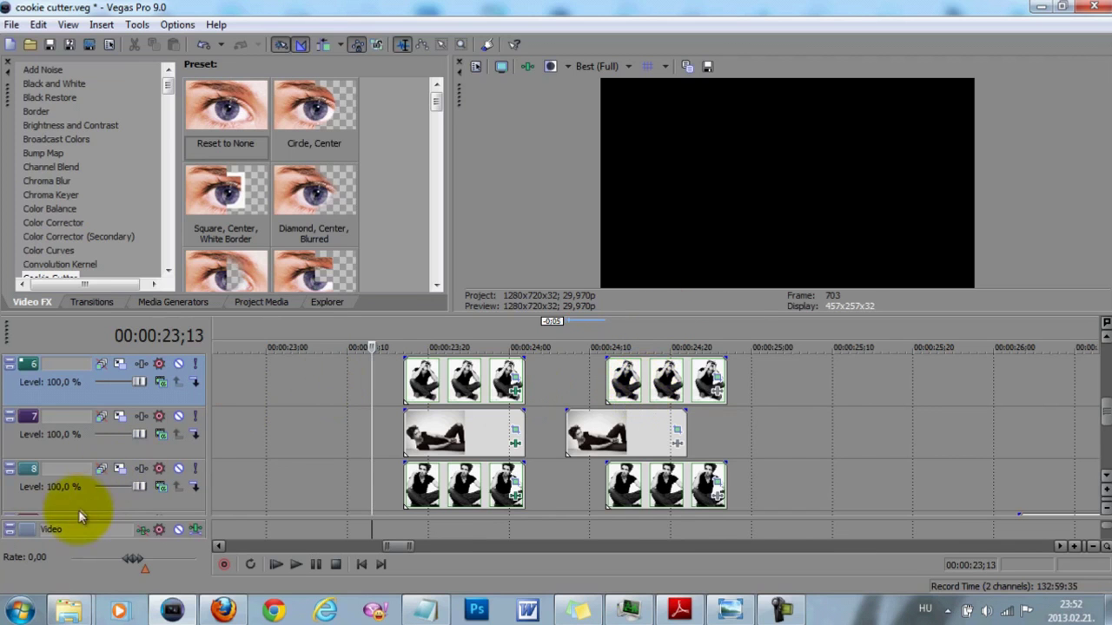
# Check the Image134 sample in Windows Explorer, and give the track 7 clip a Triangle Cookie Cutter with size 0,240 and center 0,990 / 0,643
pyautogui.moveTo(70, 608)
pyautogui.click(75, 549)
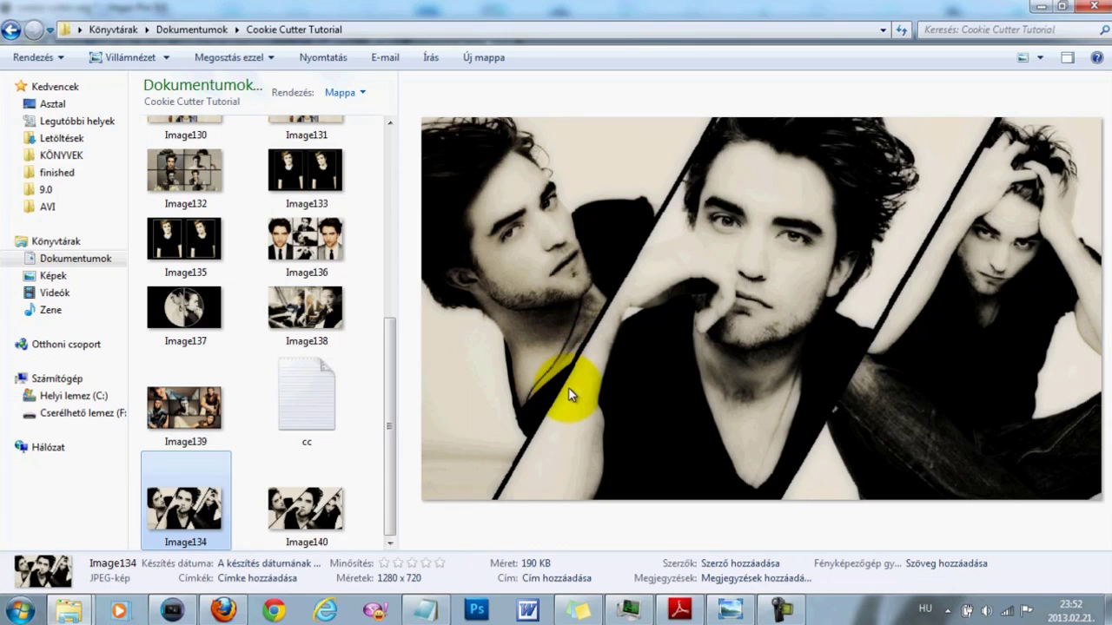
pyautogui.click(172, 610)
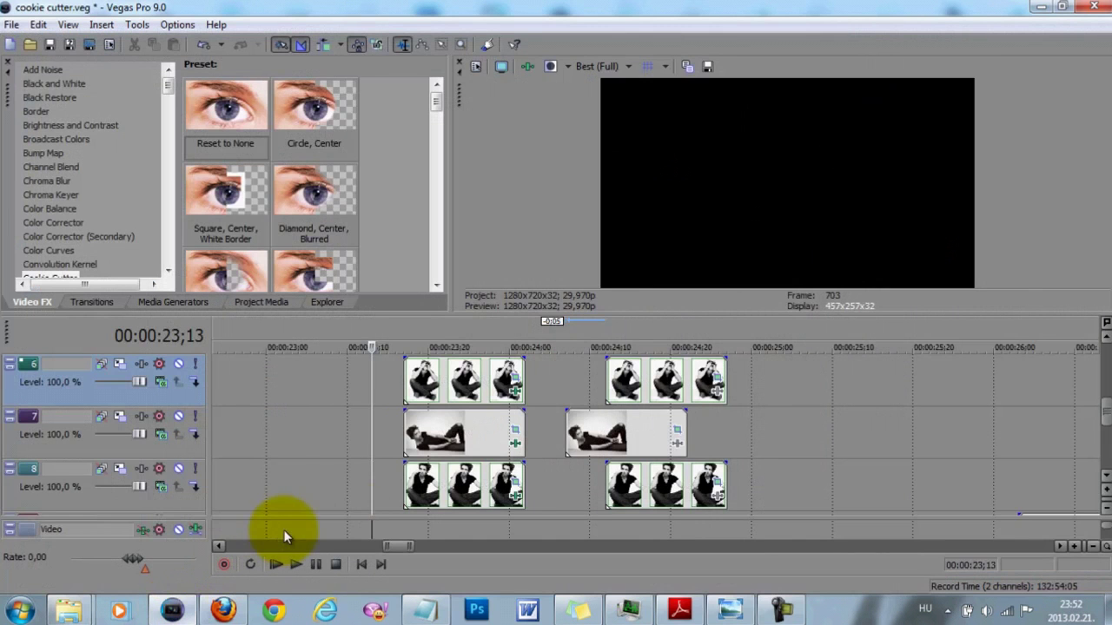
pyautogui.click(581, 382)
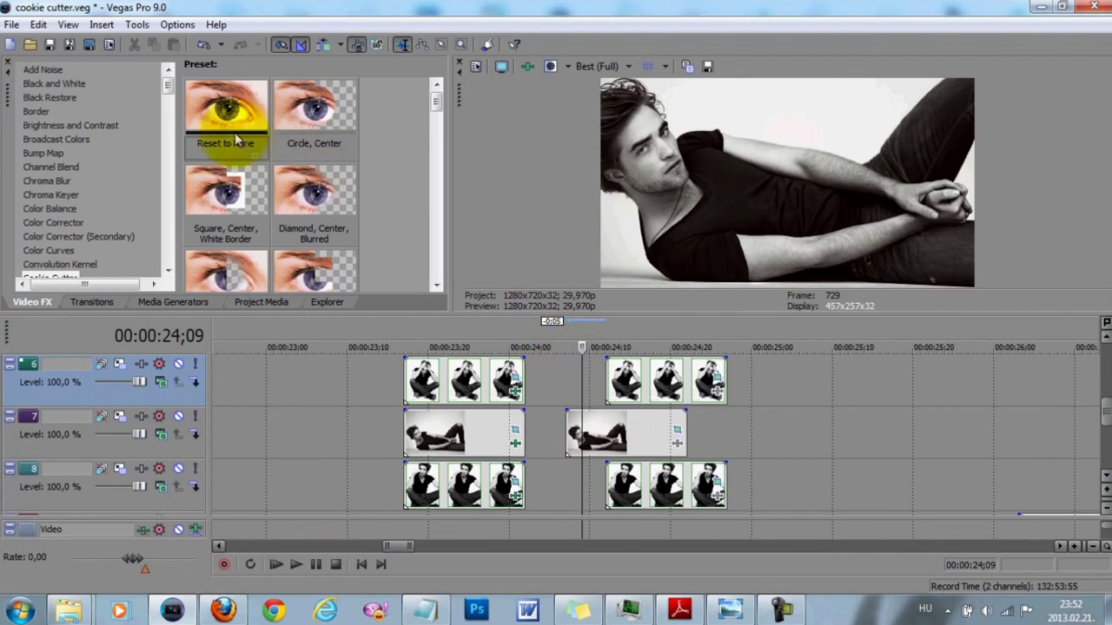
pyautogui.moveTo(224, 113); pyautogui.dragTo(601, 439)
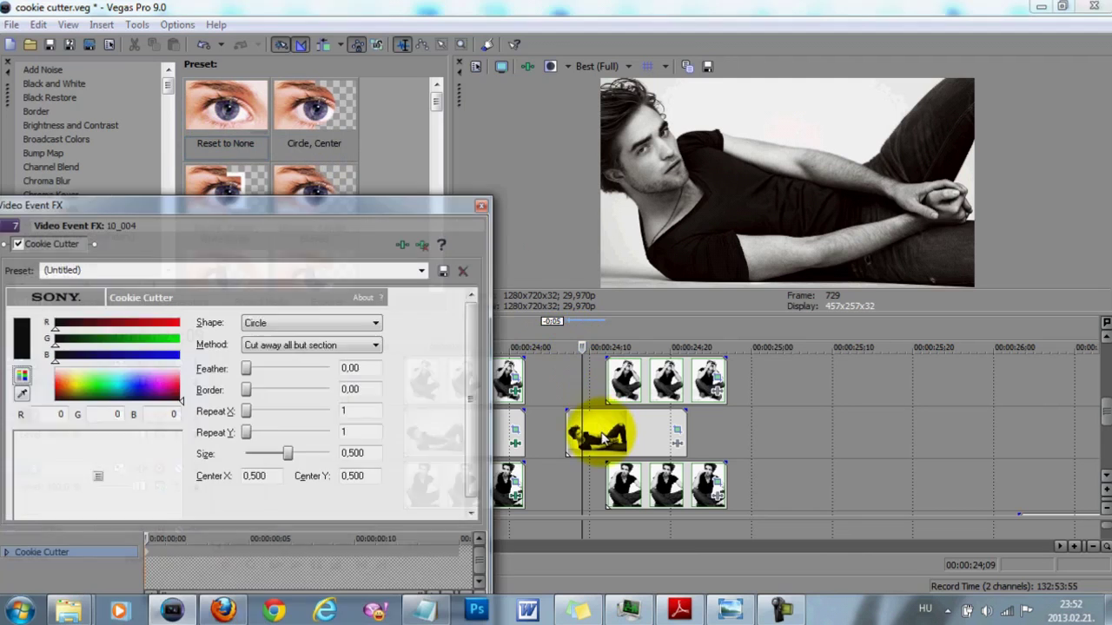
pyautogui.click(280, 323)
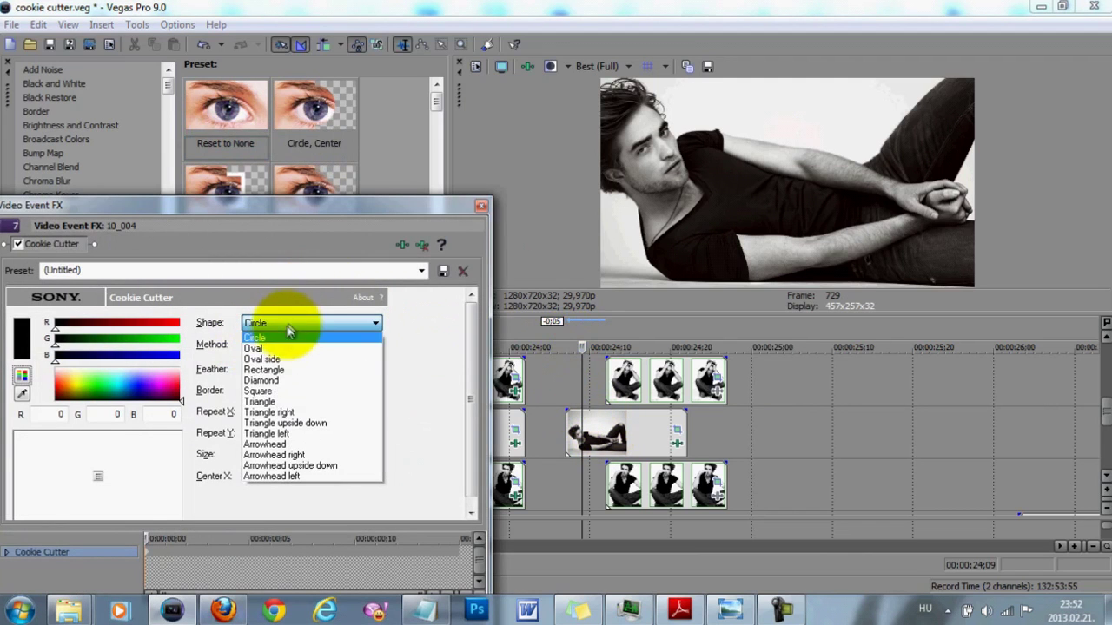
pyautogui.click(265, 401)
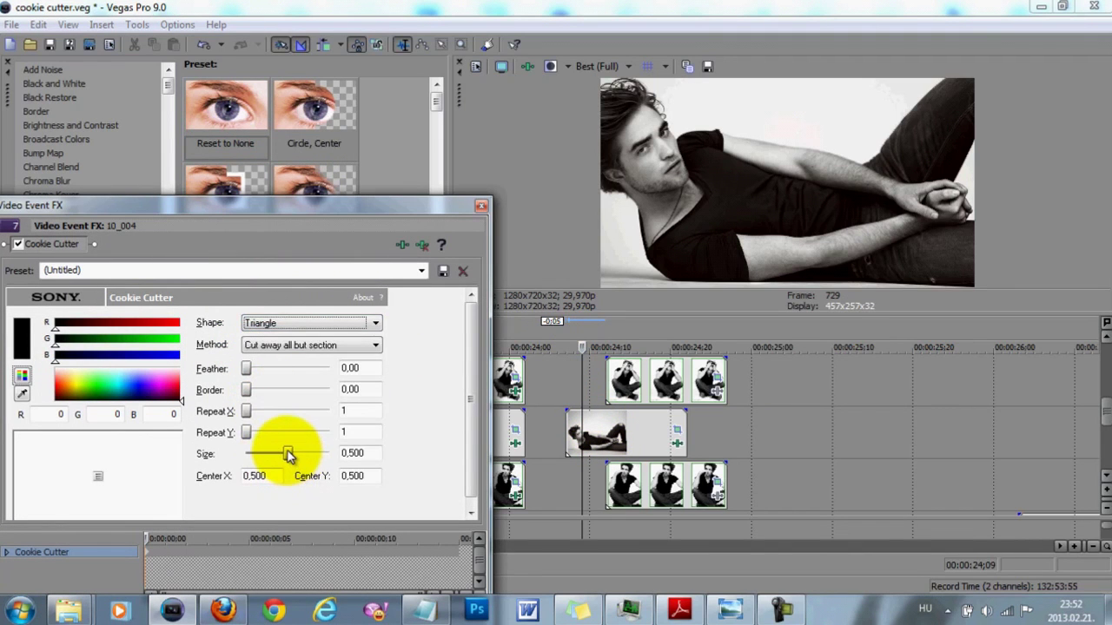
pyautogui.moveTo(281, 455); pyautogui.dragTo(265, 454)
pyautogui.moveTo(98, 476); pyautogui.dragTo(186, 492)
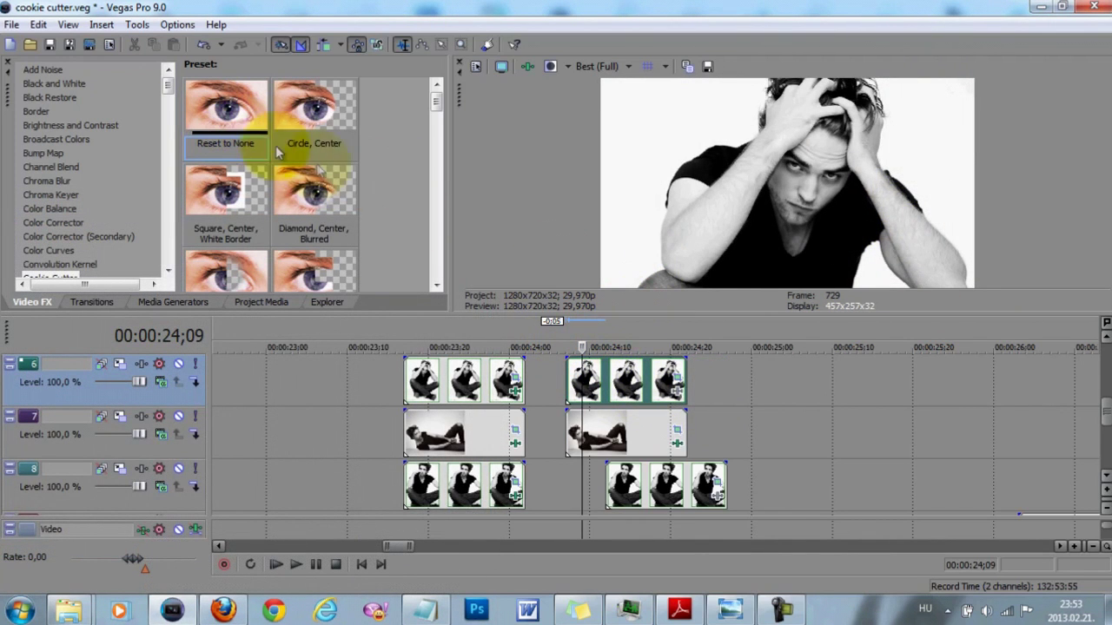
# Apply the Reset to None Cookie Cutter preset to the track 6 clip with shape Triangle upside down, size 0,240 and center 0,000 / 0,435
pyautogui.moveTo(278, 153); pyautogui.dragTo(625, 374)
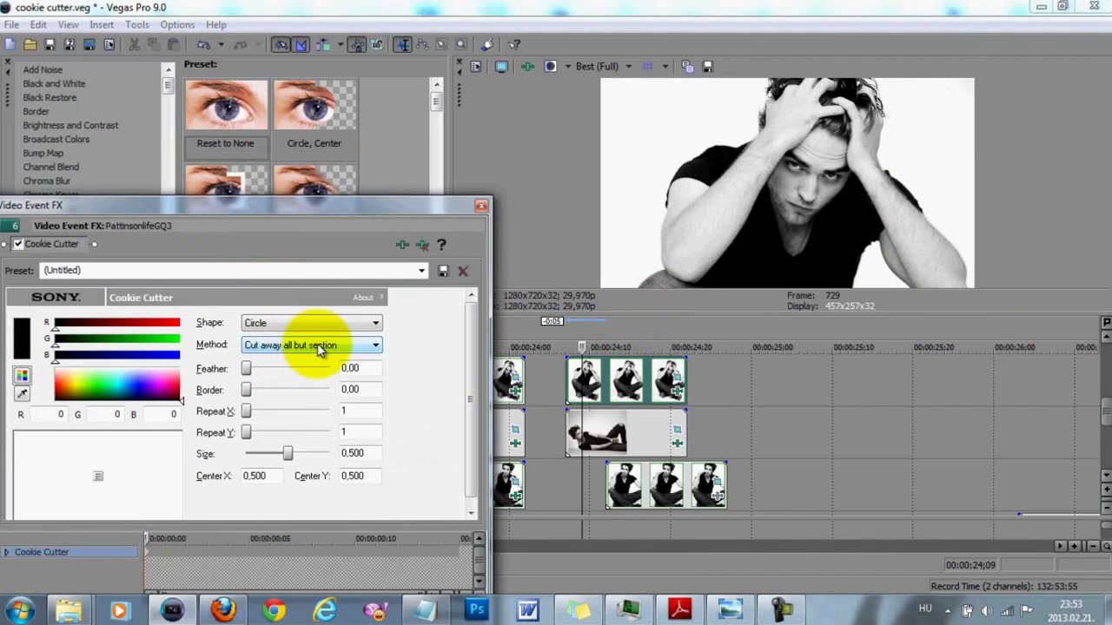
pyautogui.click(330, 322)
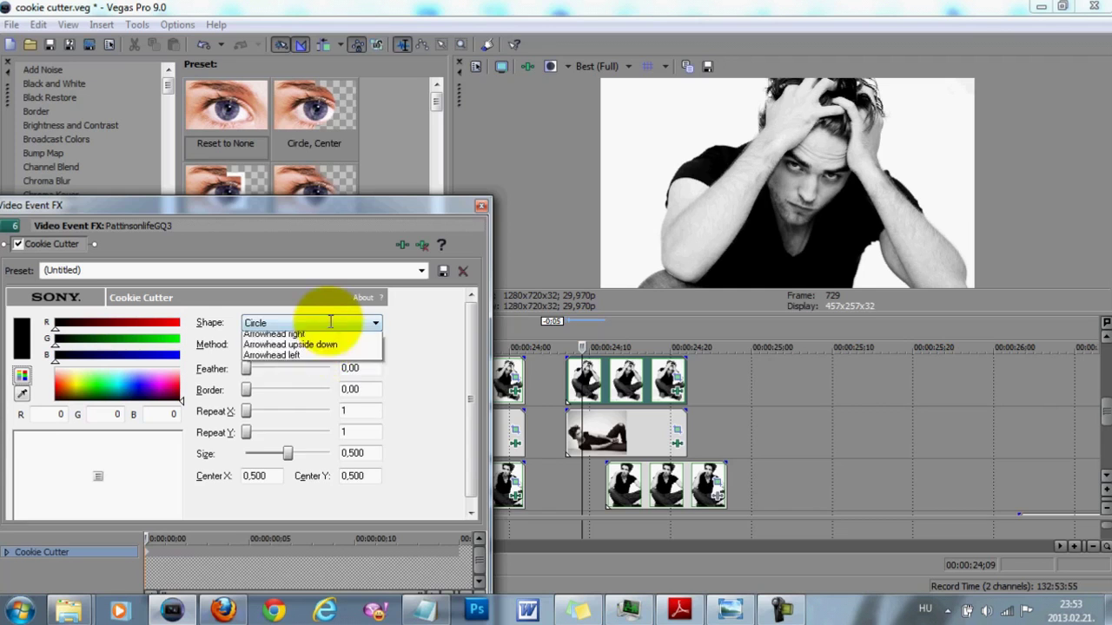
pyautogui.click(301, 423)
pyautogui.moveTo(289, 452); pyautogui.dragTo(7, 477)
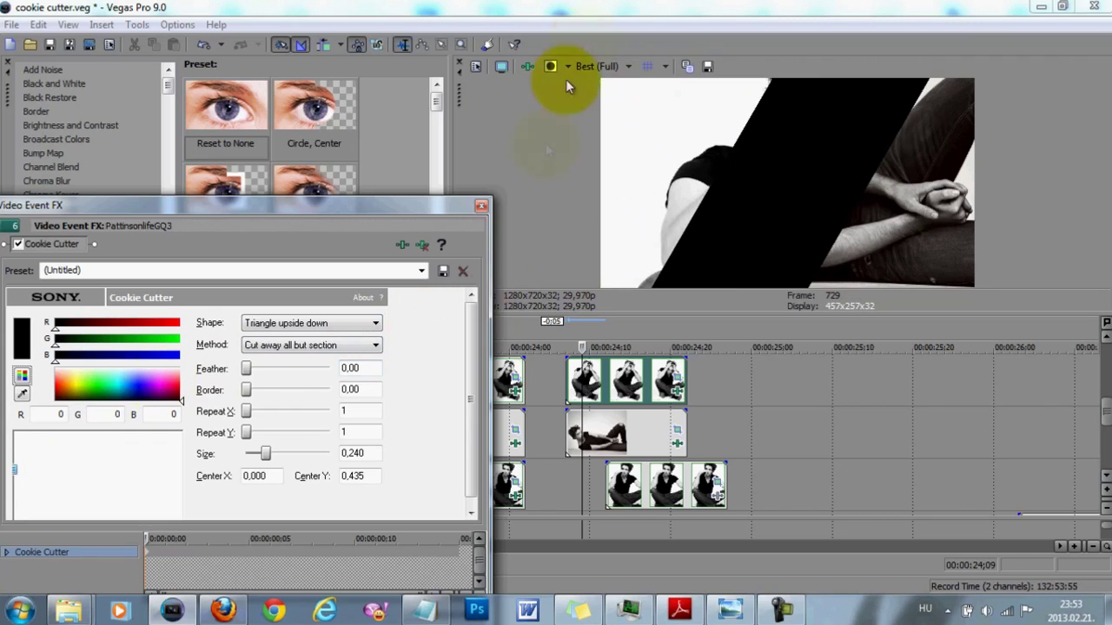
pyautogui.click(483, 209)
# Line up the track 8 clip beneath the other two and set the Cookie Cutter border to 0,02 on the track 6 and 7 clips
pyautogui.click(630, 478)
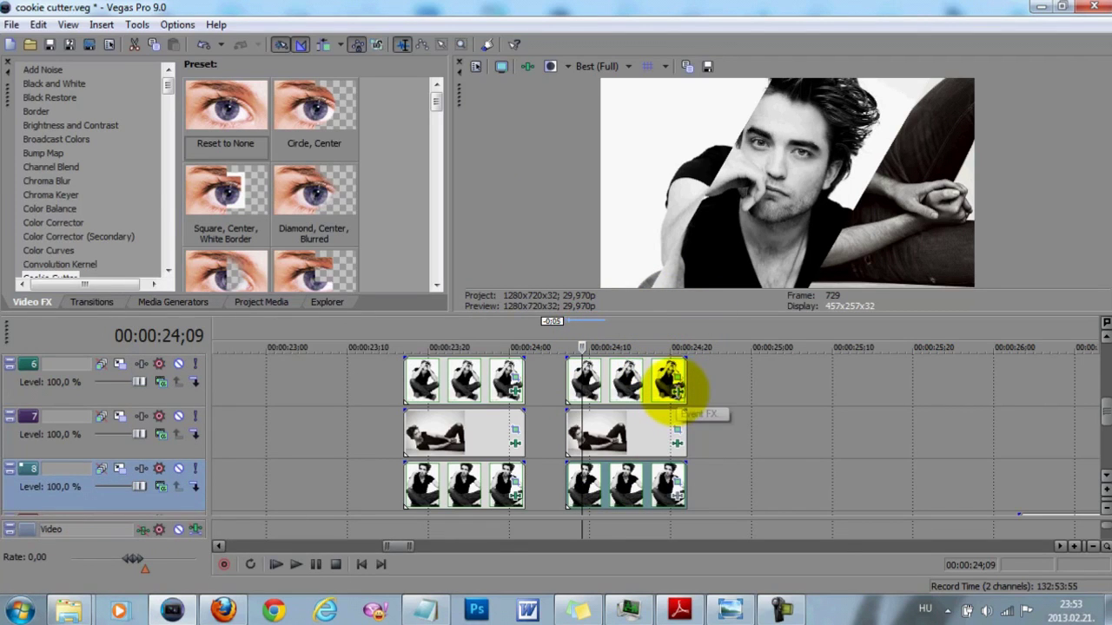
pyautogui.click(676, 392)
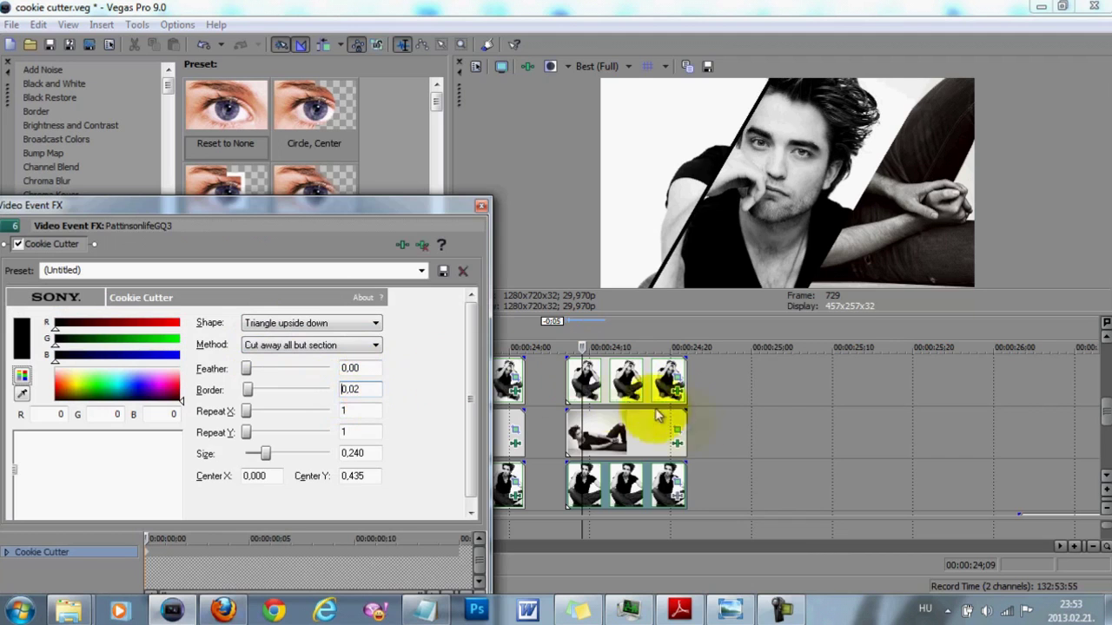
pyautogui.click(676, 444)
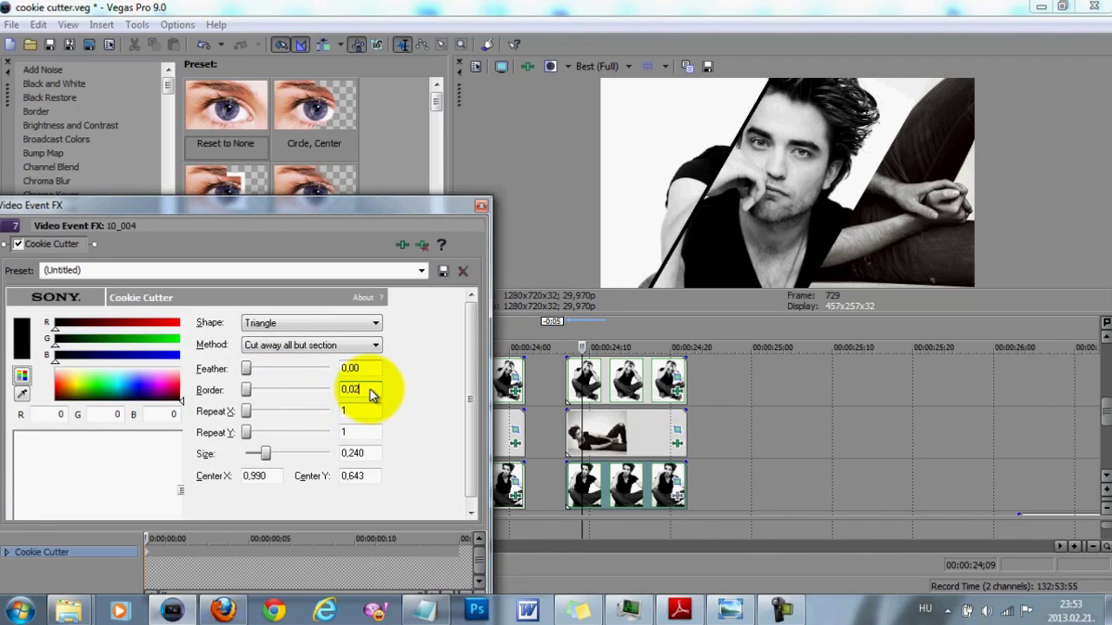
pyautogui.click(481, 205)
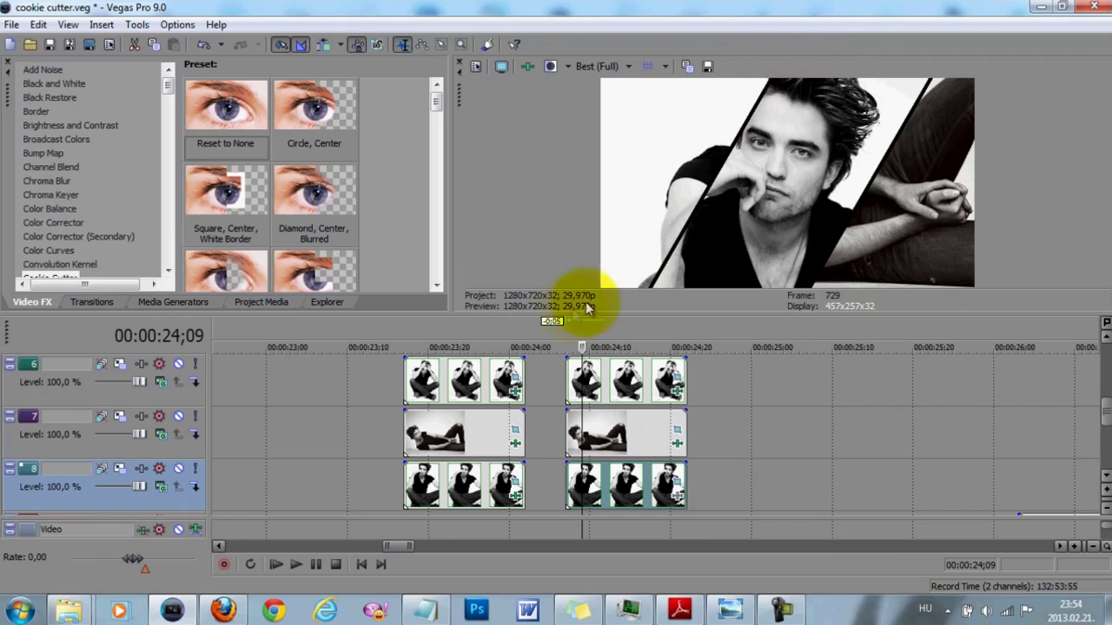
# Move the track 7 clip further along the timeline and give it a Diamond Cookie Cutter with size 0,410 and center 0,810 / 1,000
pyautogui.moveTo(649, 432); pyautogui.dragTo(751, 443)
pyautogui.click(783, 487)
pyautogui.moveTo(208, 126); pyautogui.dragTo(702, 438)
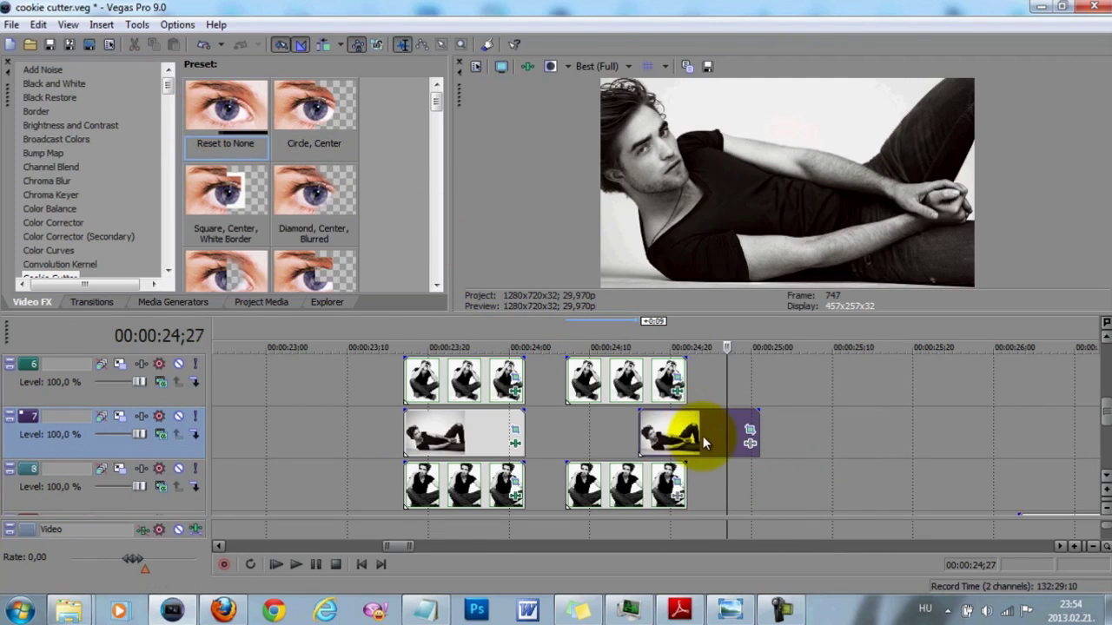
pyautogui.click(286, 323)
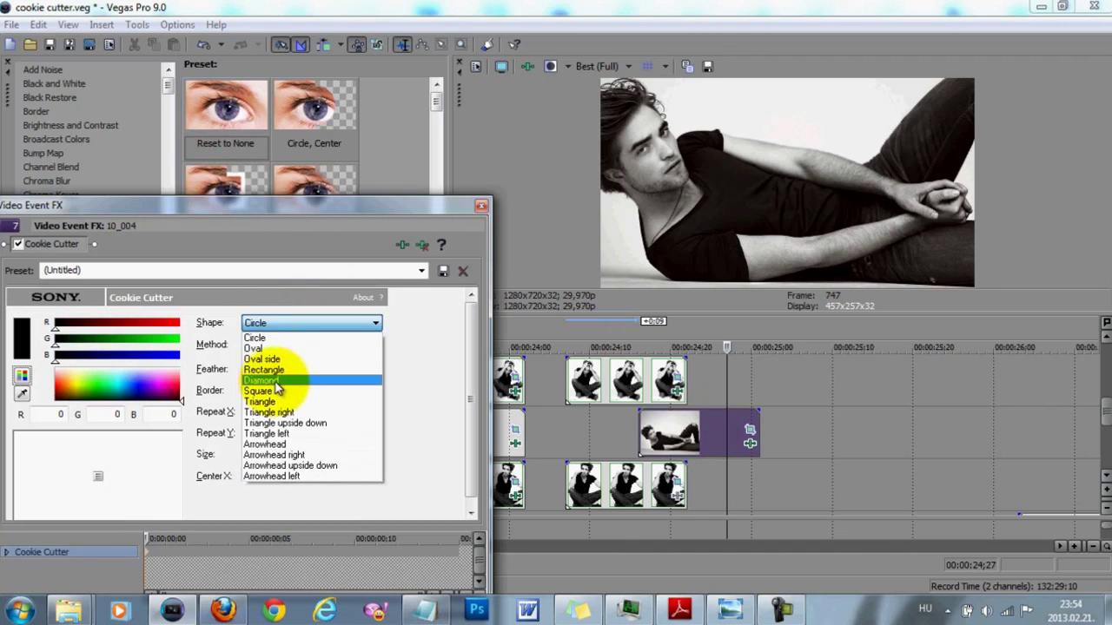
pyautogui.click(271, 381)
pyautogui.moveTo(280, 453); pyautogui.dragTo(278, 453)
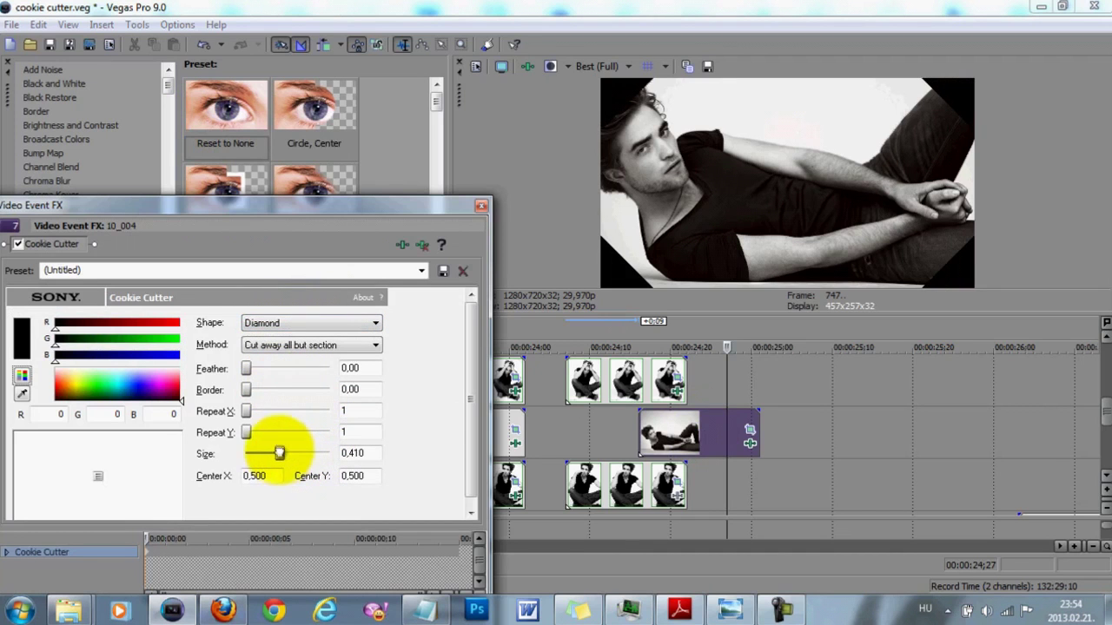
pyautogui.moveTo(100, 476); pyautogui.dragTo(154, 524)
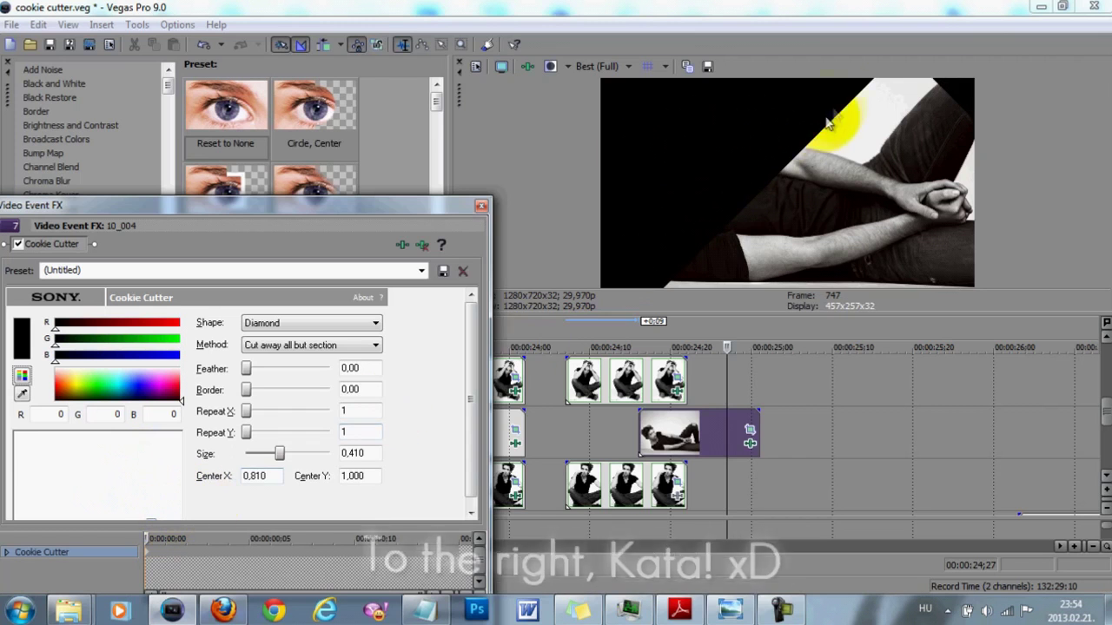
pyautogui.scroll(-1, 466, 377)
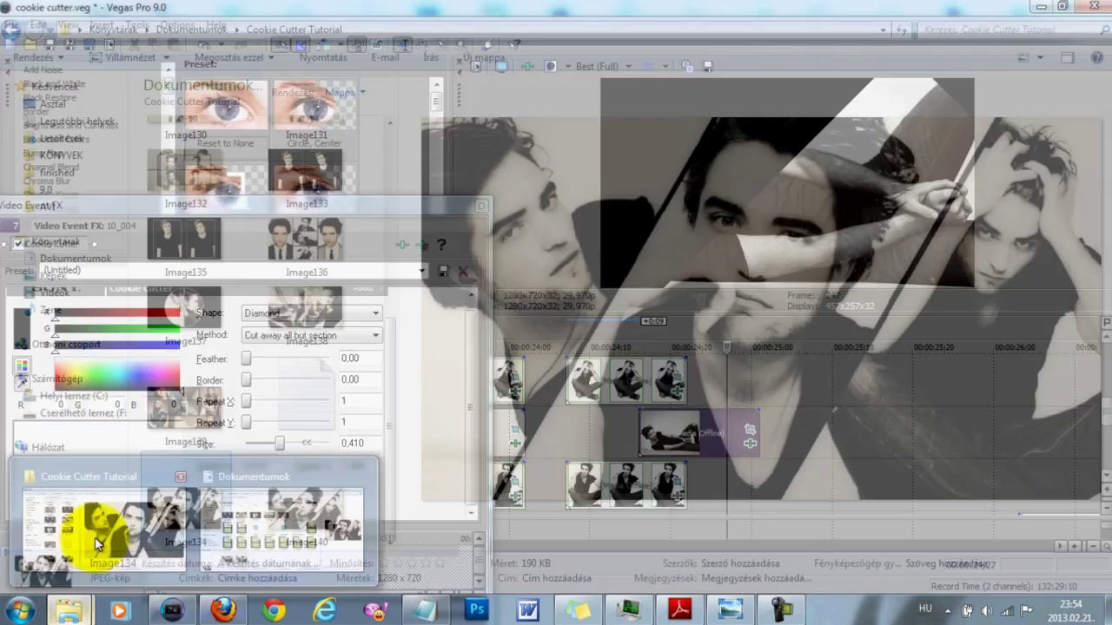
# Compare the Image134 and Image140 diagonal collage samples in the Cookie Cutter Tutorial folder in Windows Explorer
pyautogui.moveTo(84, 600)
pyautogui.click(93, 521)
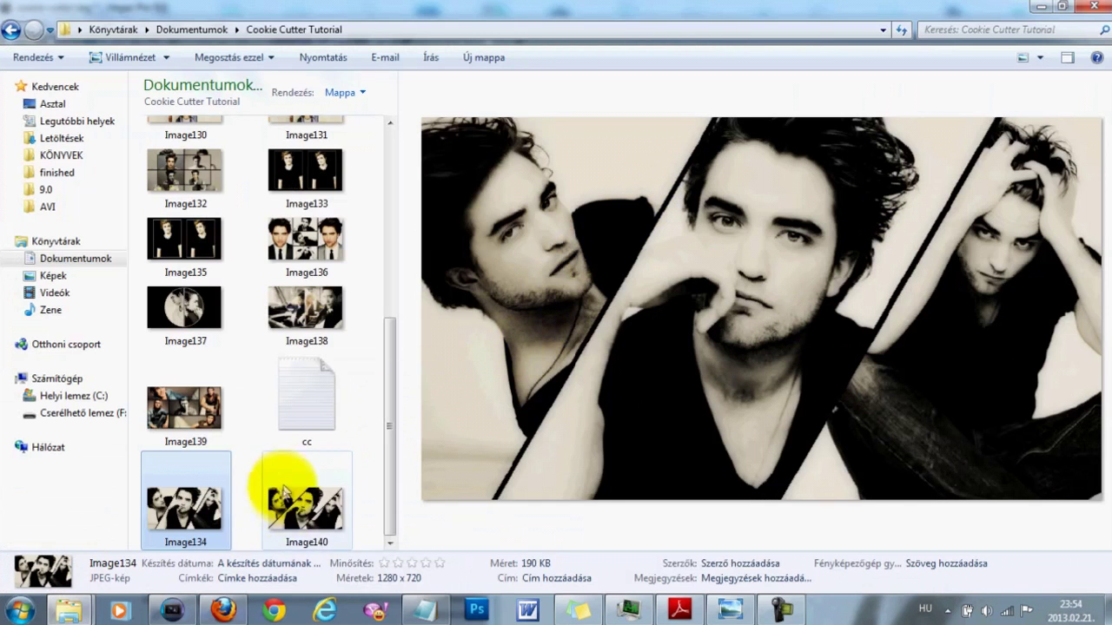
pyautogui.click(294, 511)
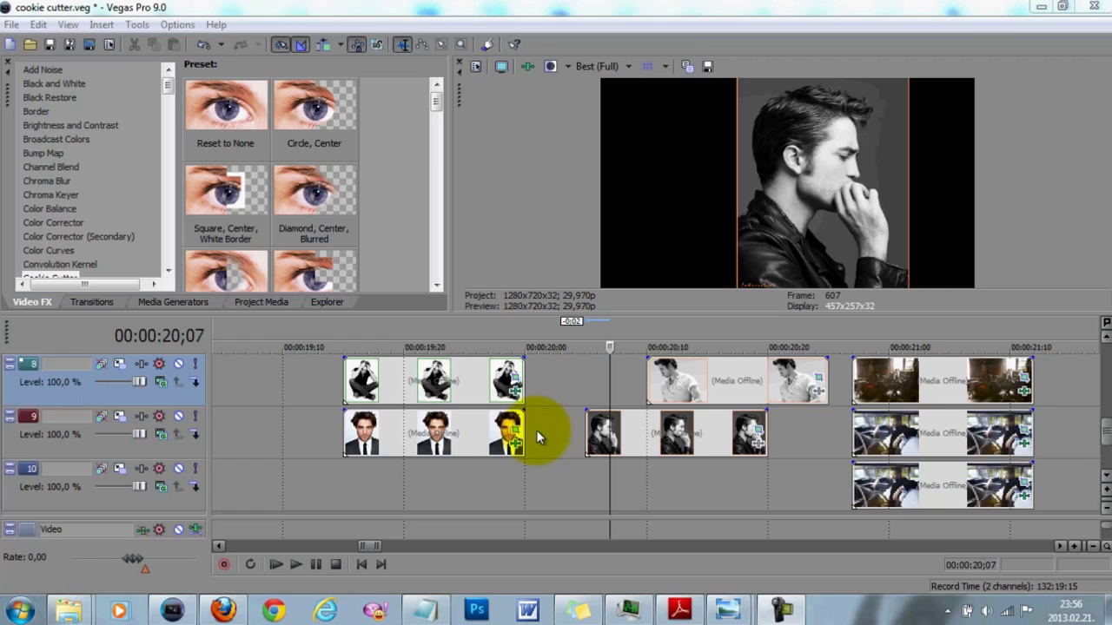
# Place ilu.jpg from the project media on track 8 and set its pan/crop to match the output aspect
pyautogui.click(265, 303)
pyautogui.click(154, 152)
pyautogui.moveTo(195, 393); pyautogui.dragTo(670, 373)
pyautogui.click(692, 382)
pyautogui.rightClick(482, 291)
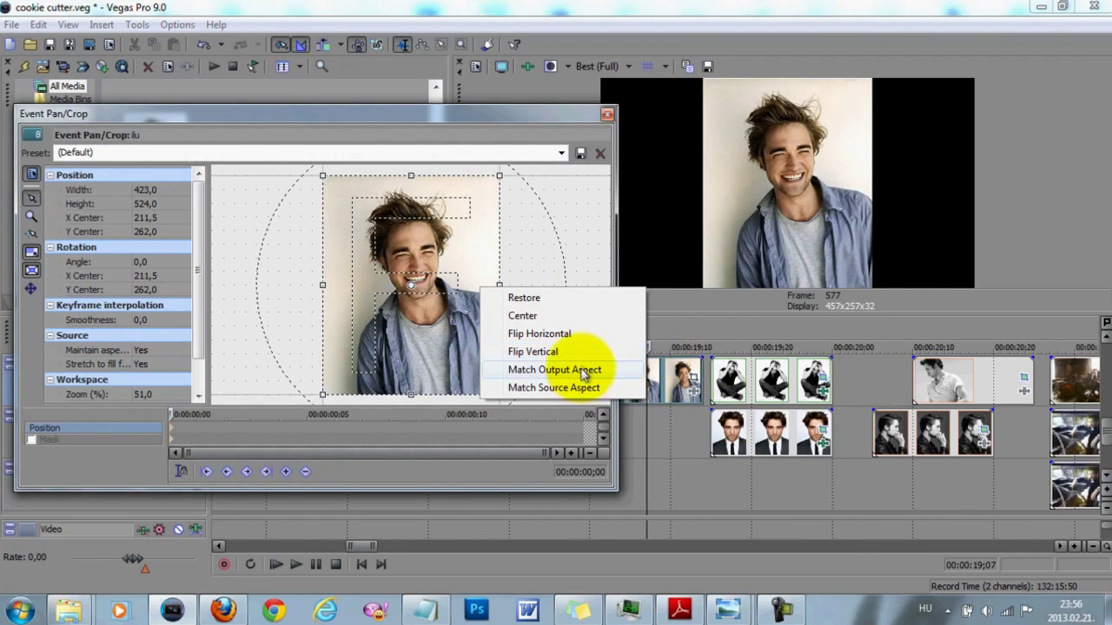
pyautogui.click(555, 370)
pyautogui.click(606, 114)
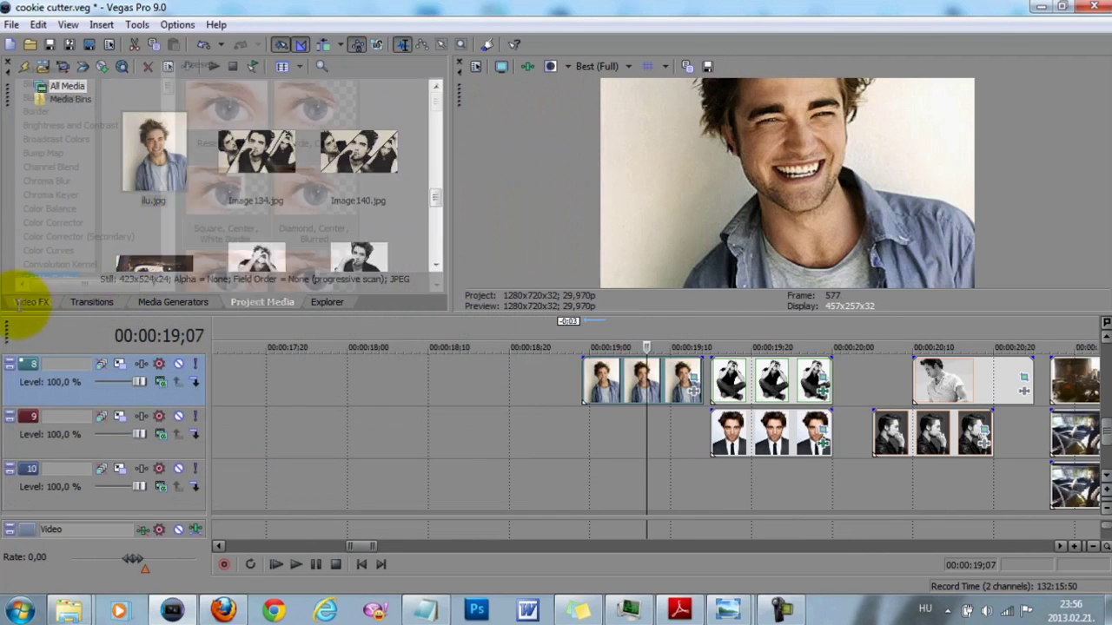
# Try the Circle, Center Cookie Cutter preset on the ilu.jpg clip with a 0,01 white border
pyautogui.moveTo(351, 100); pyautogui.dragTo(613, 378)
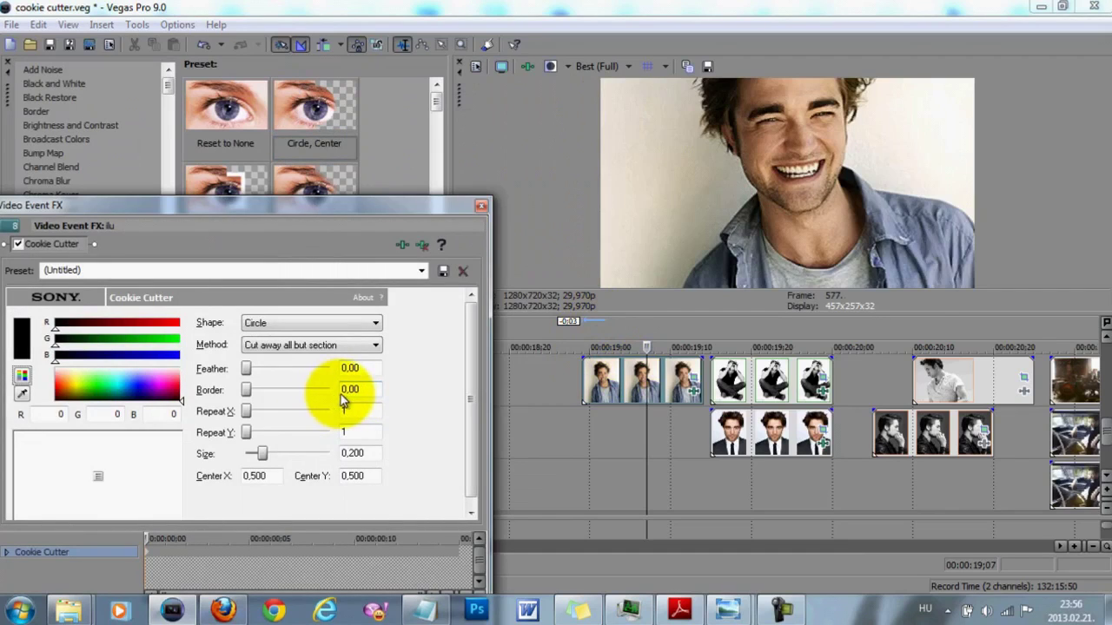
pyautogui.write('1')
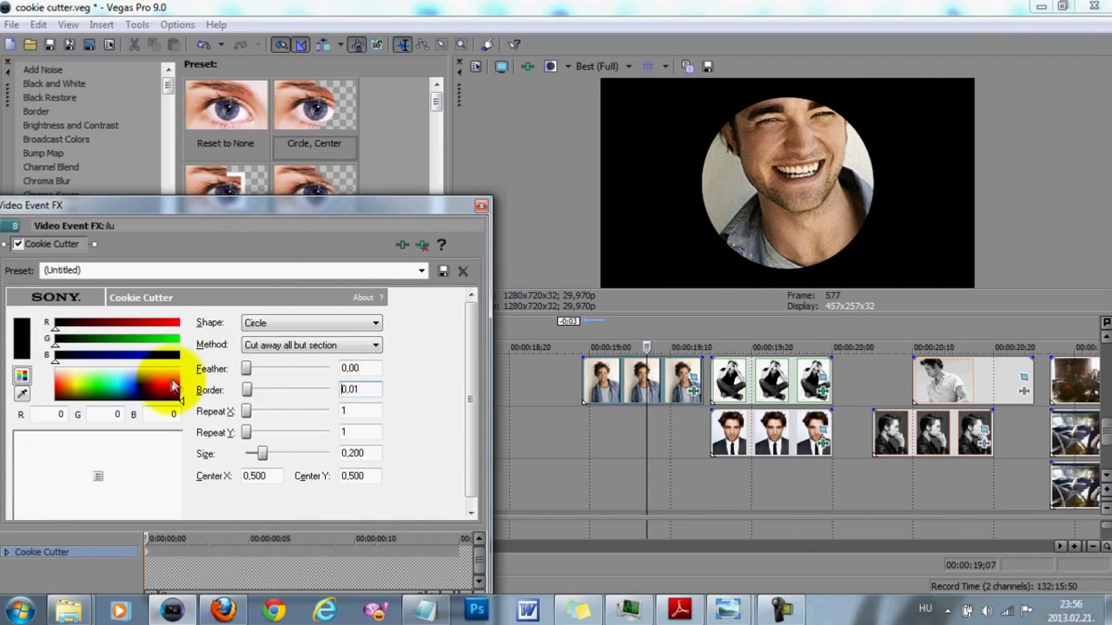
pyautogui.moveTo(174, 385); pyautogui.dragTo(173, 339)
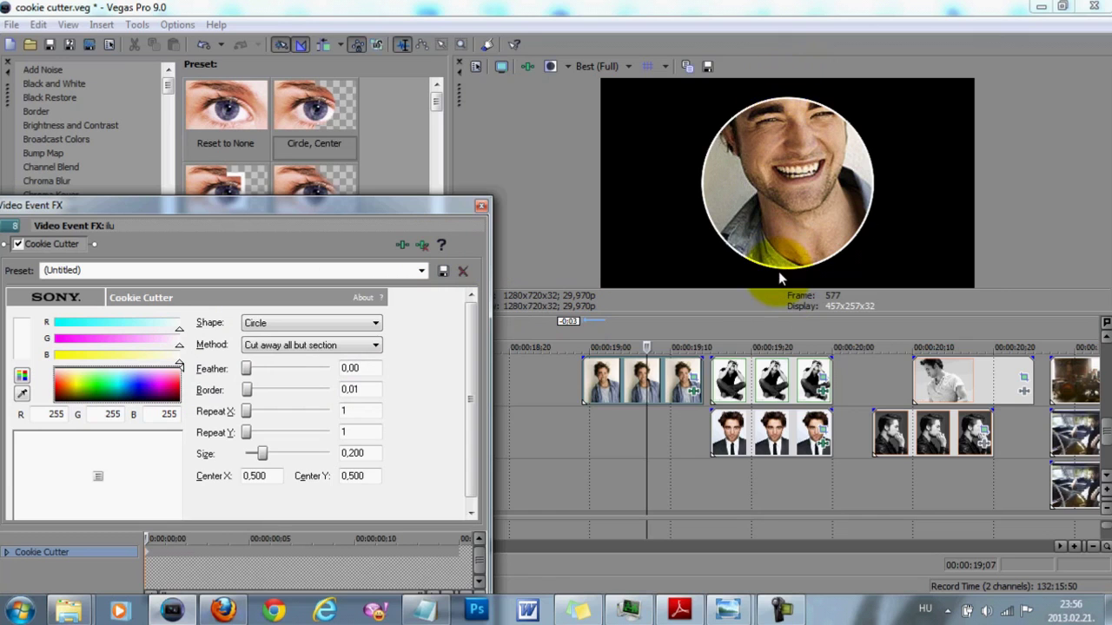
pyautogui.click(422, 247)
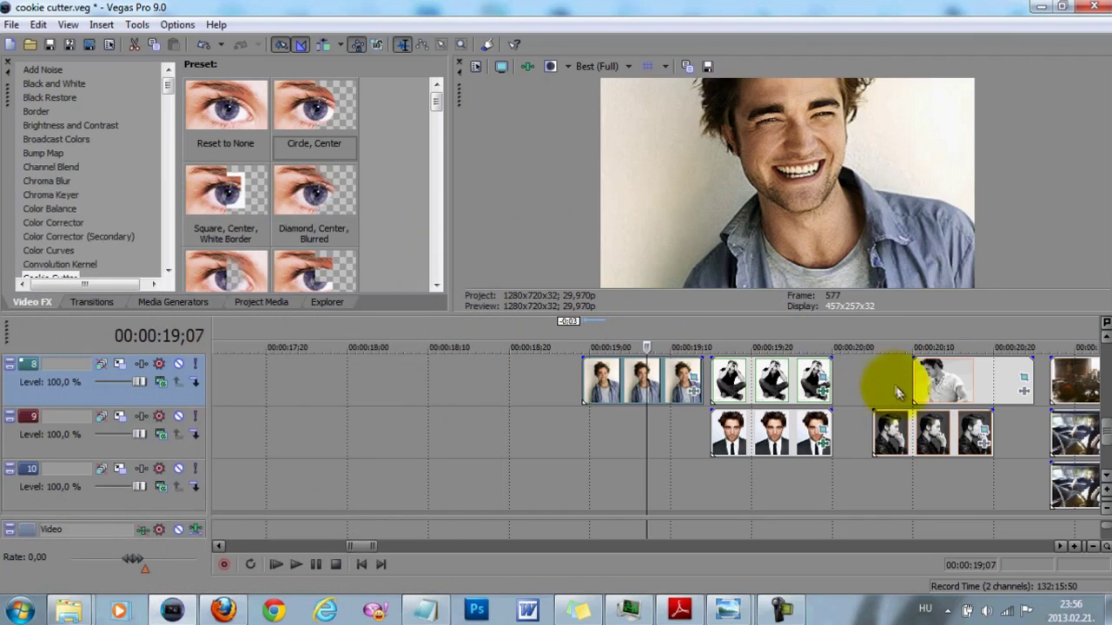
# Move the white T-shirt photo clip on track 8 earlier so it starts before the track 9 clip below it
pyautogui.moveTo(947, 385); pyautogui.dragTo(876, 388)
pyautogui.click(869, 375)
pyautogui.scroll(1, 860, 374)
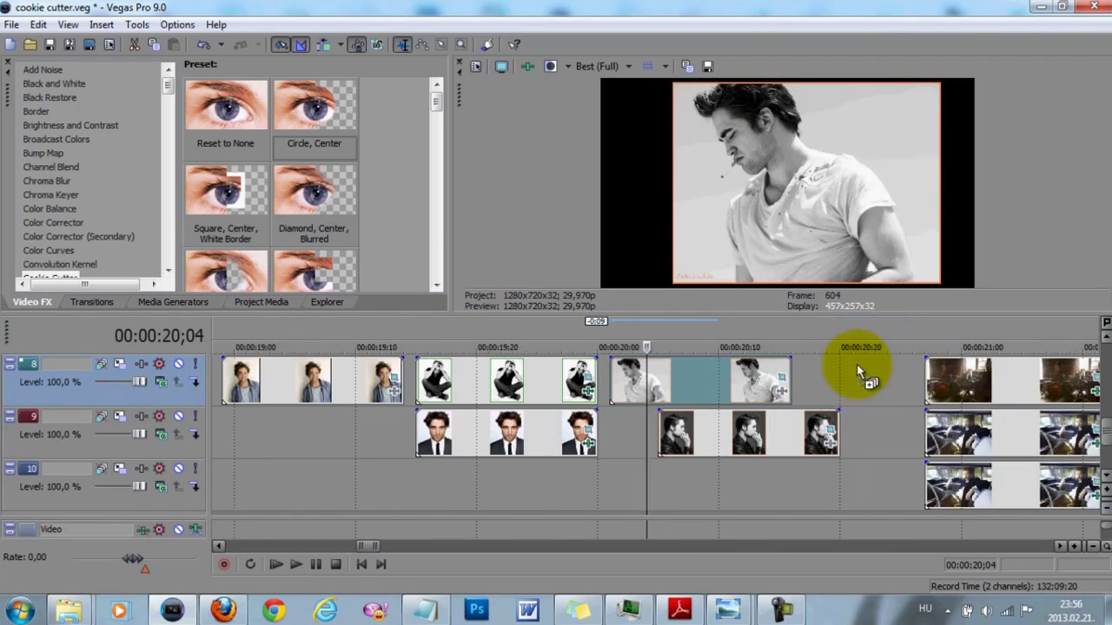
# Apply the Circle, Center Cookie Cutter preset to the white T-shirt photo on track 8 with size 0,230 and a 0,01 white border
pyautogui.moveTo(365, 152); pyautogui.dragTo(695, 387)
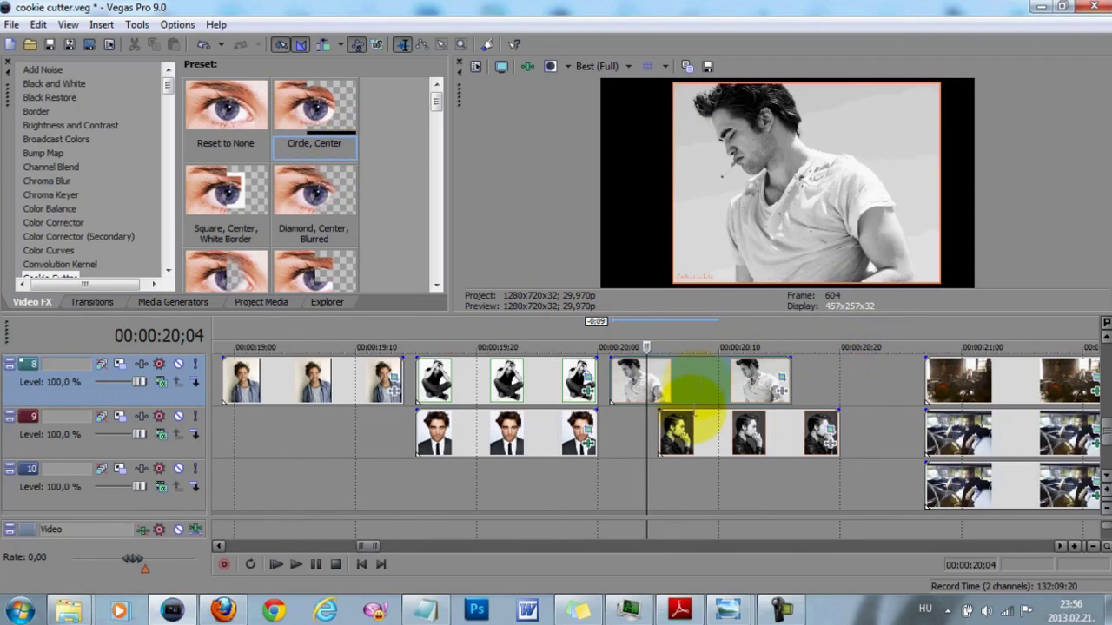
pyautogui.moveTo(353, 453); pyautogui.dragTo(381, 447)
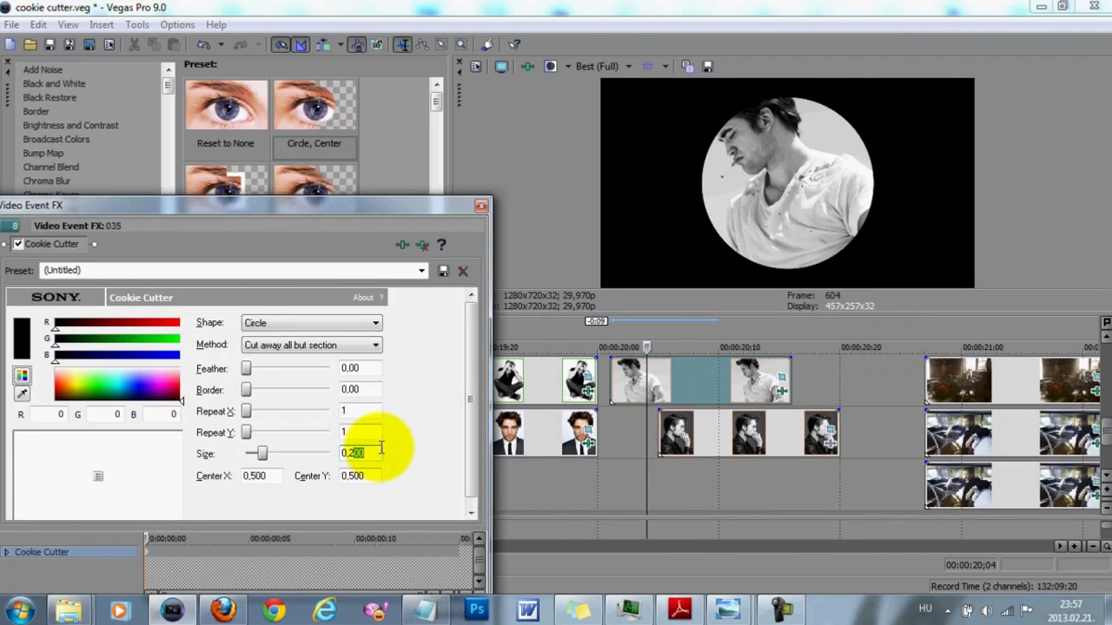
pyautogui.press('Return')
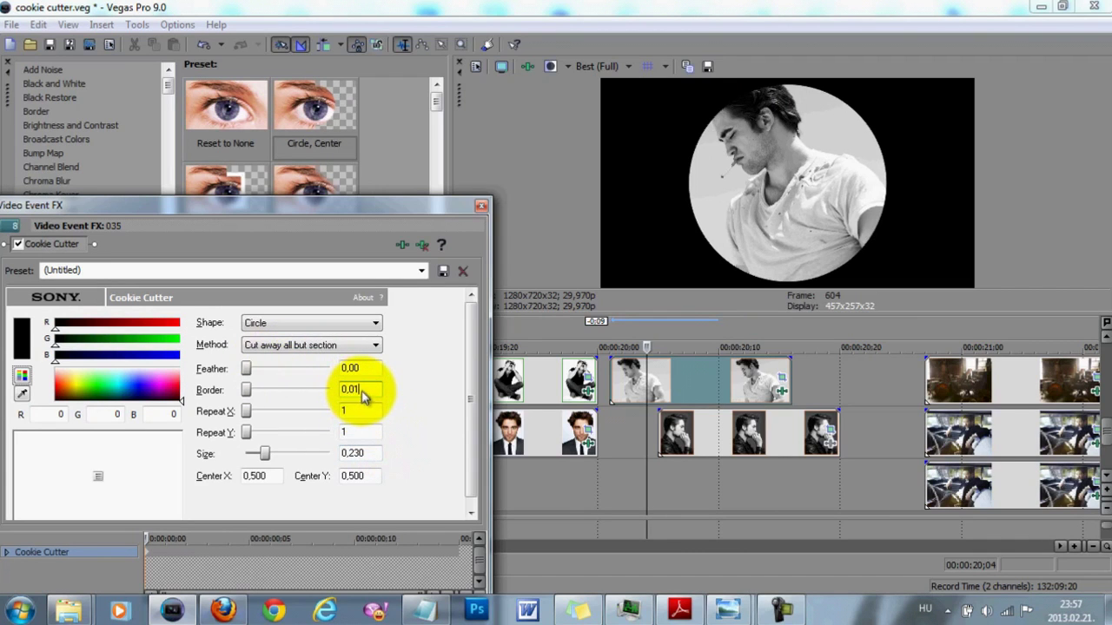
pyautogui.click(174, 361)
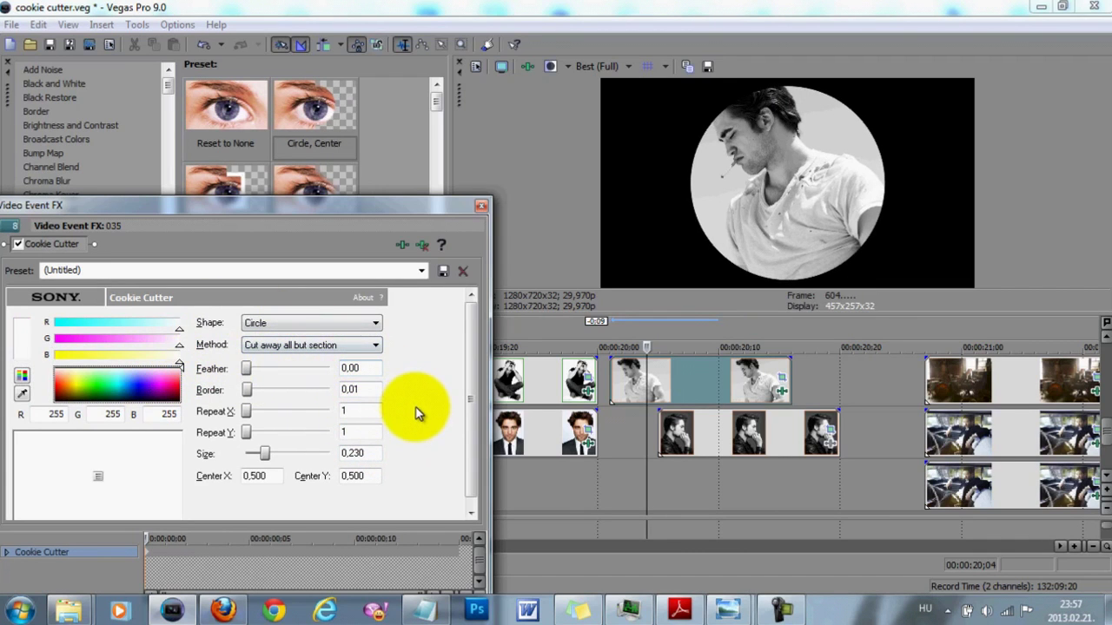
pyautogui.click(480, 208)
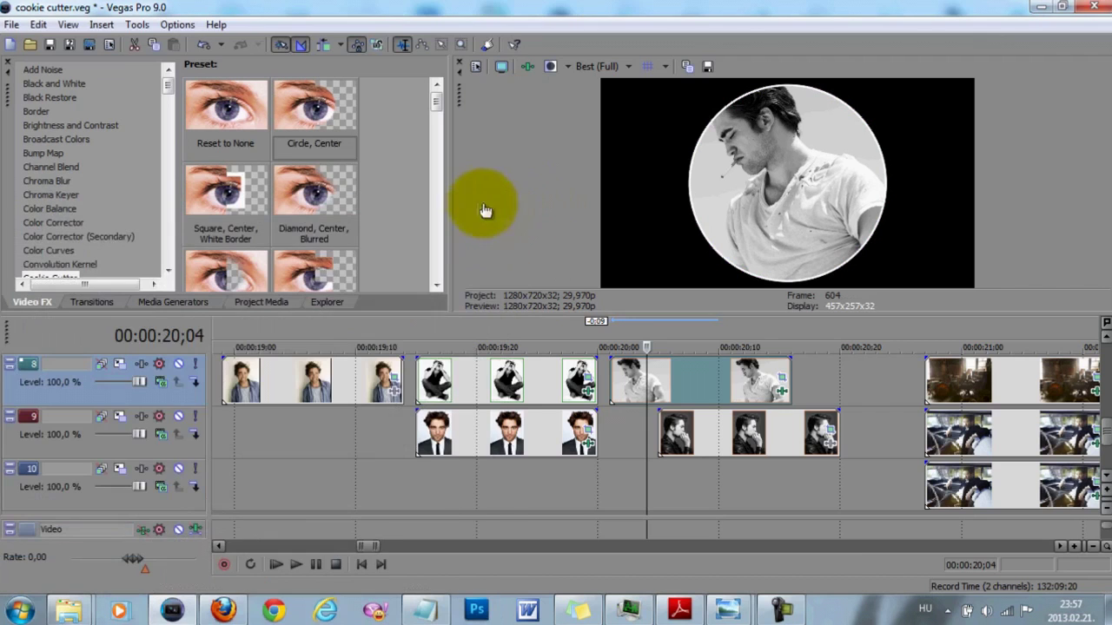
# Copy the track 8 clip's circle cutter keyframe settings and paste them into a Circle, Center Cookie Cutter on the track 9 clip below
pyautogui.click(782, 392)
pyautogui.rightClick(146, 551)
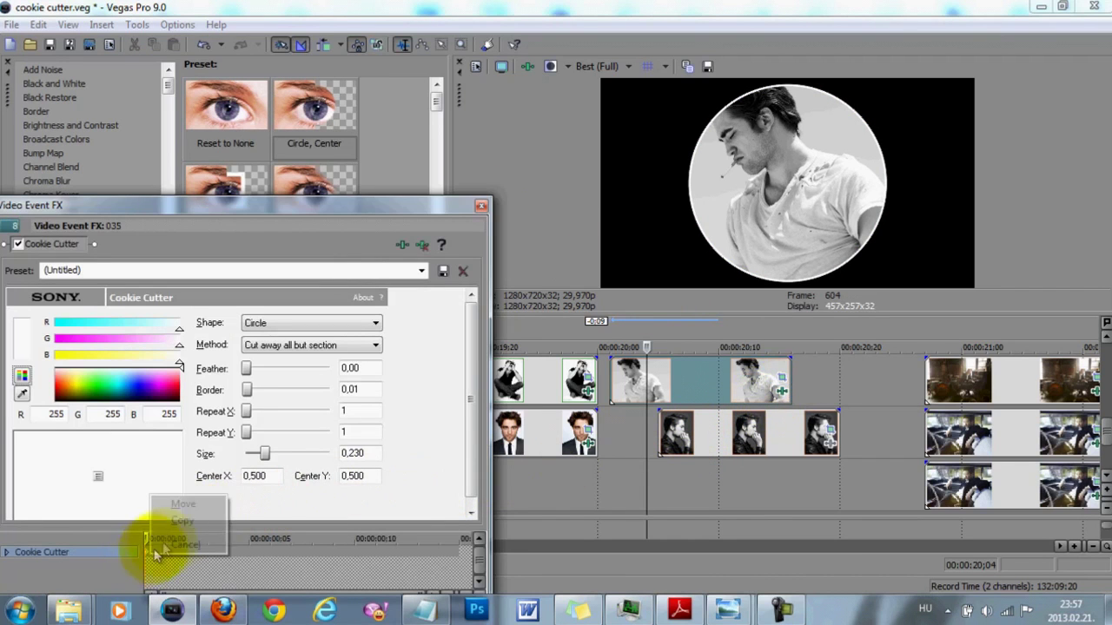
pyautogui.click(185, 521)
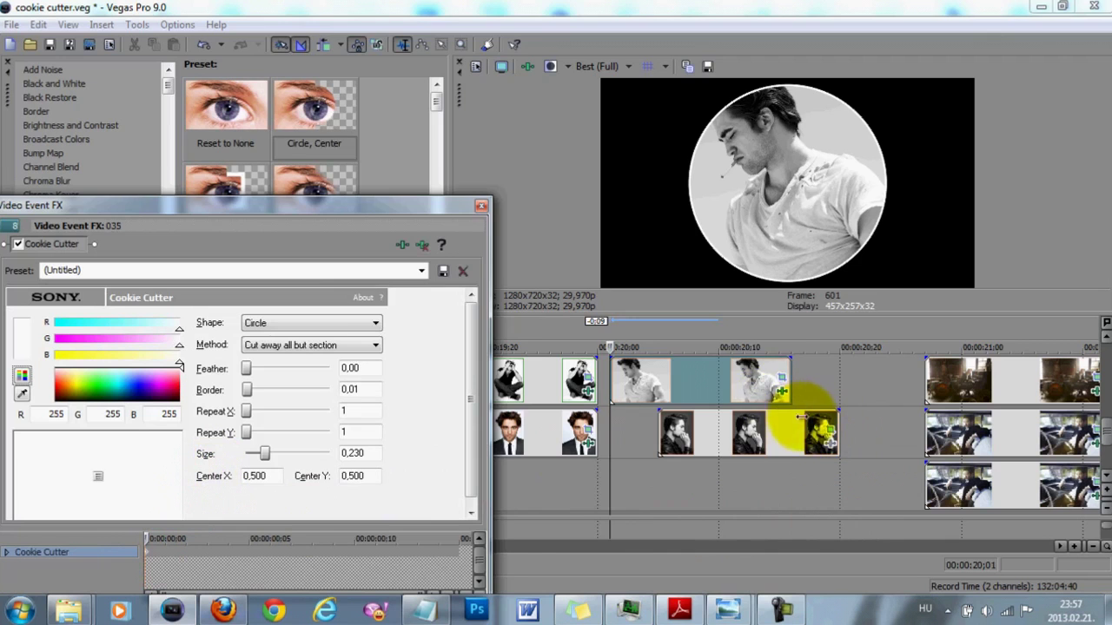
pyautogui.click(803, 430)
pyautogui.click(712, 426)
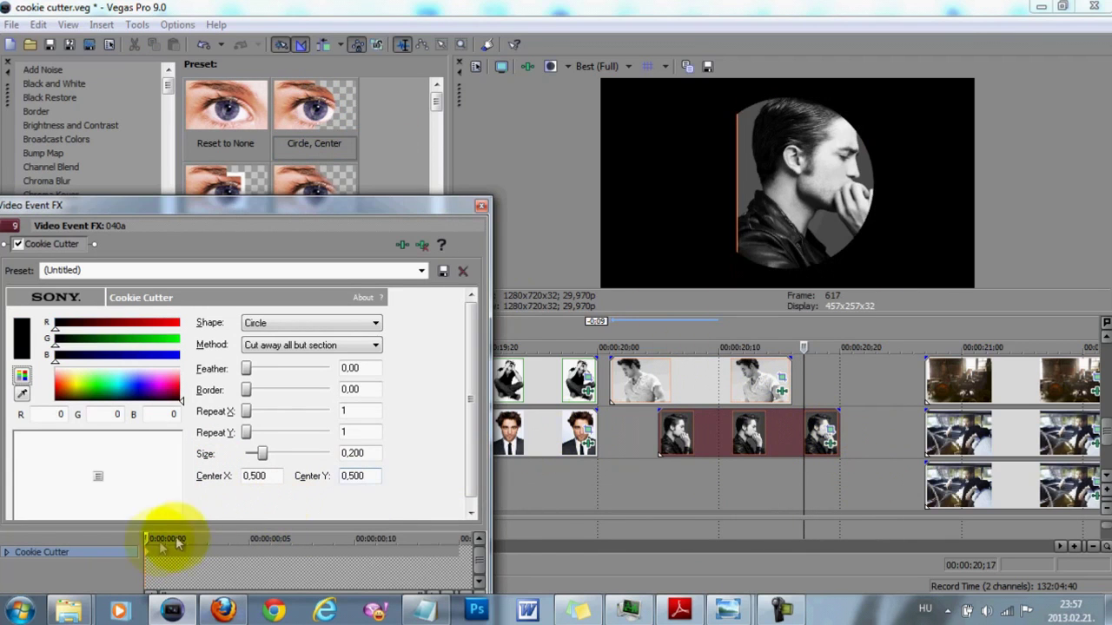
pyautogui.rightClick(145, 553)
pyautogui.click(186, 418)
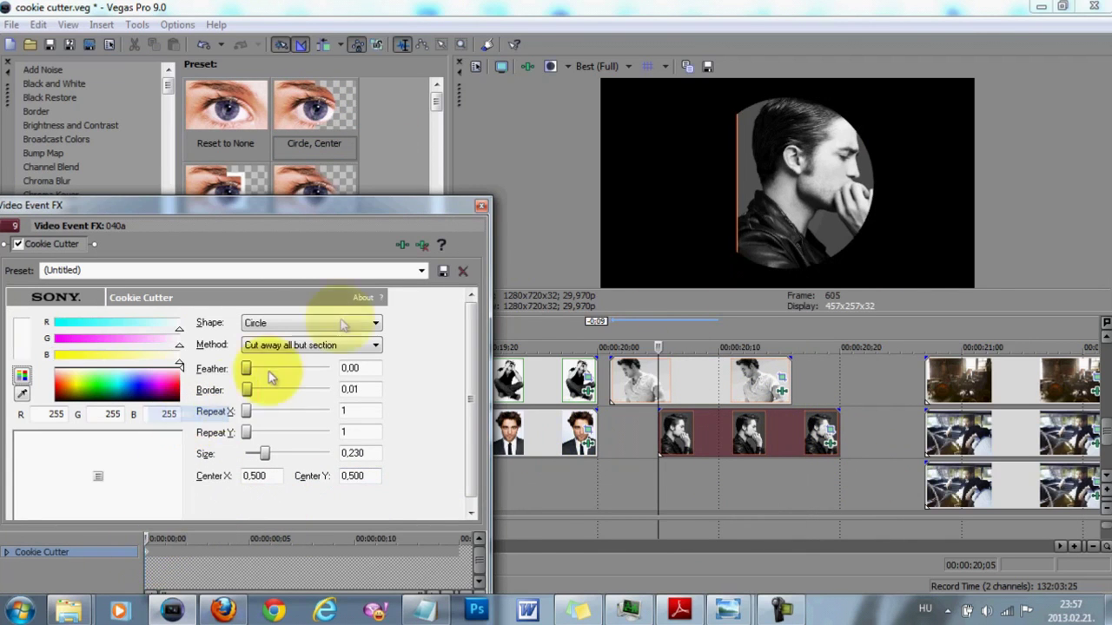
pyautogui.click(482, 209)
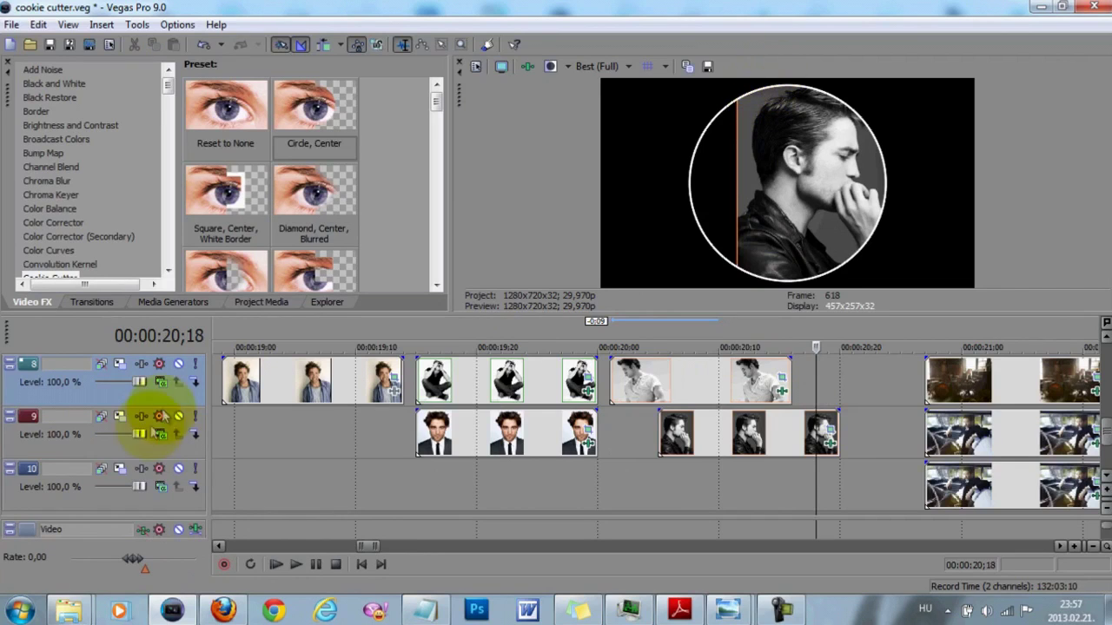
# Examine the split-circle collage sample Image137 in Windows Photo Viewer, then return to Vegas Pro
pyautogui.moveTo(727, 611)
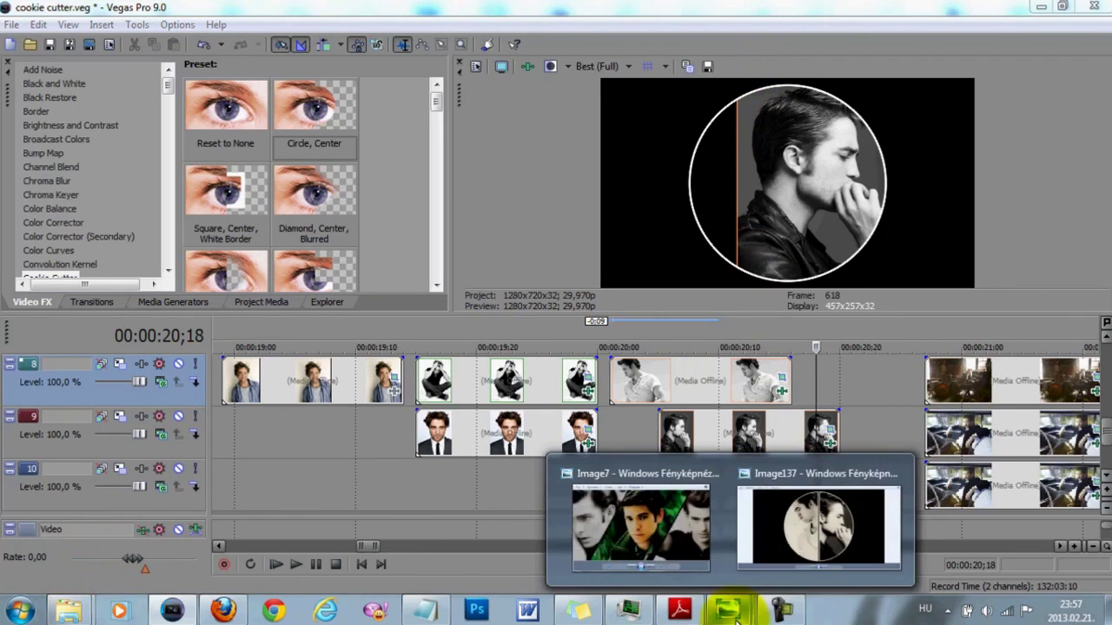
pyautogui.click(838, 545)
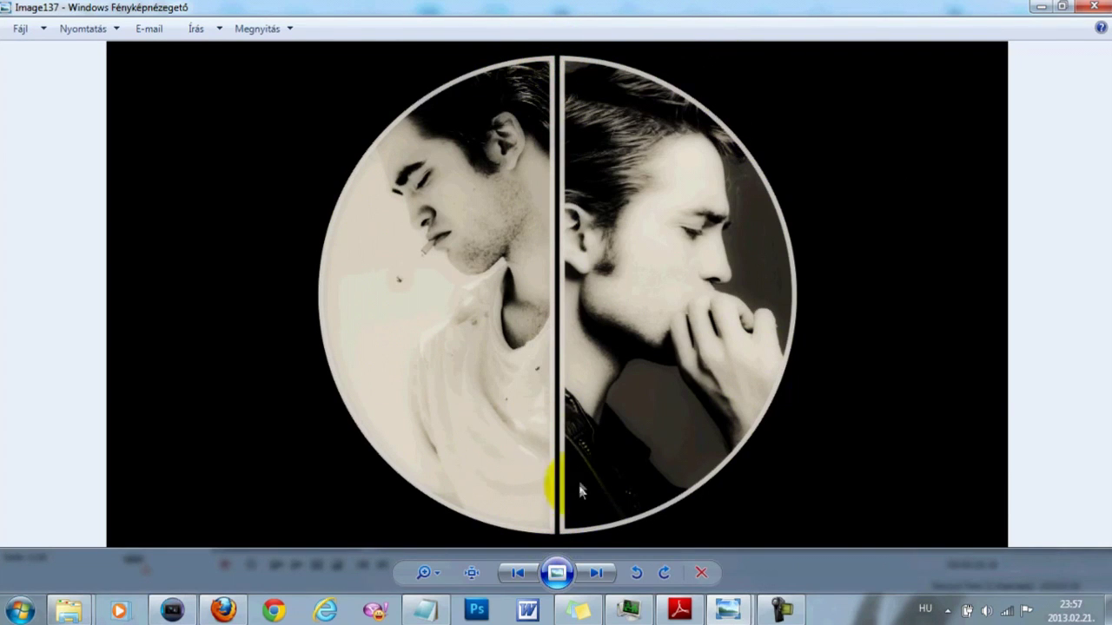
pyautogui.click(1040, 9)
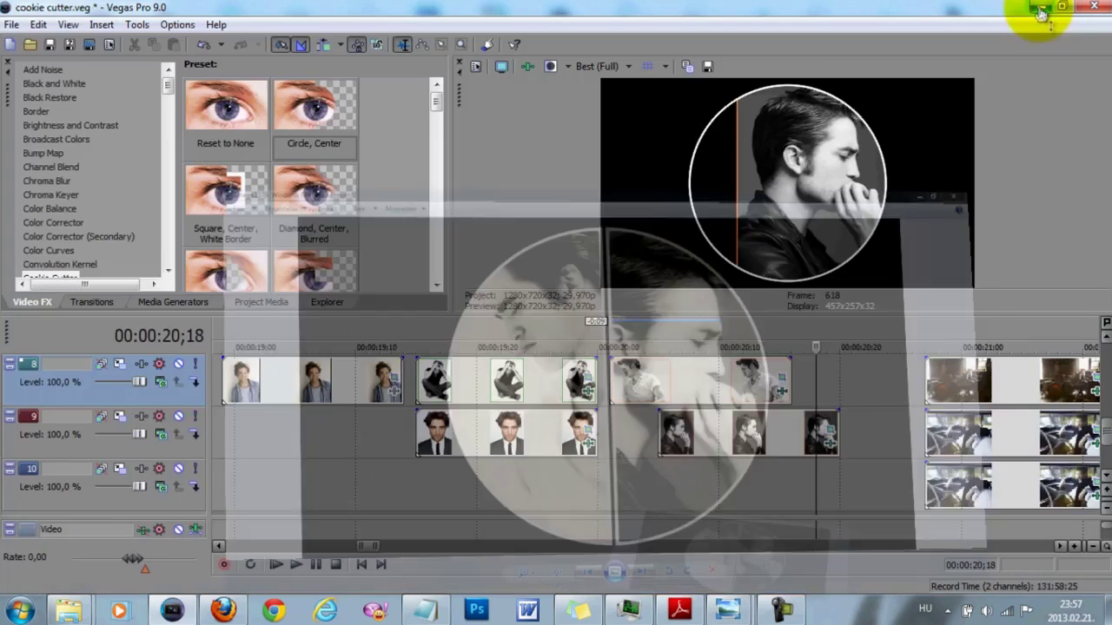
# Move the leather-jacket photo clip on track 9 earlier so it lines up exactly beneath the white T-shirt clip
pyautogui.hotkey('ctrl', 'z')
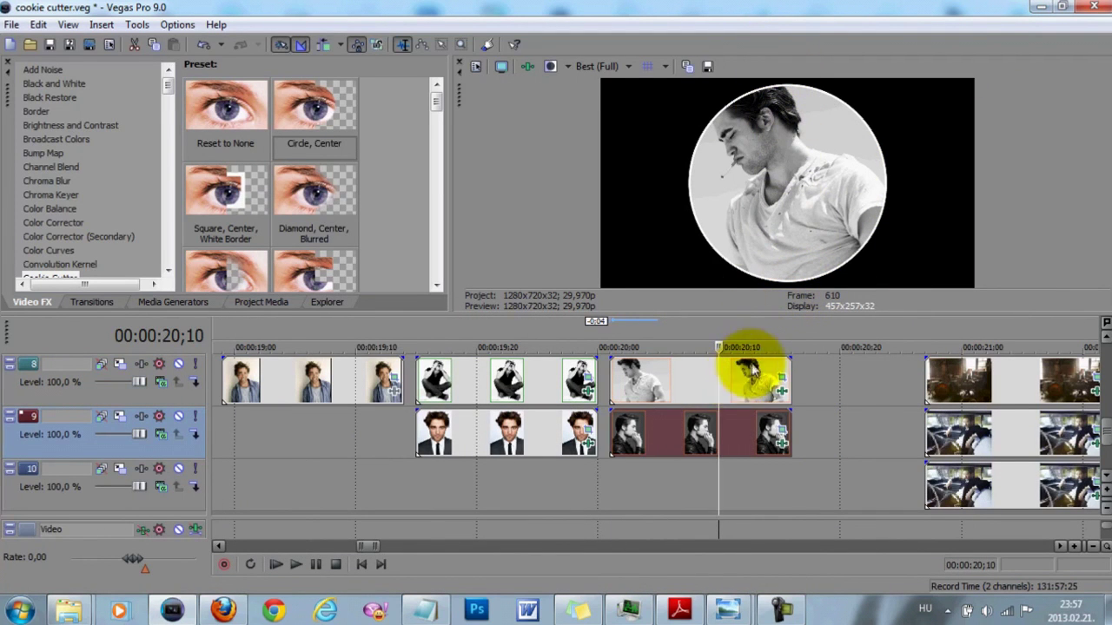
pyautogui.hotkey('ctrl', 'z')
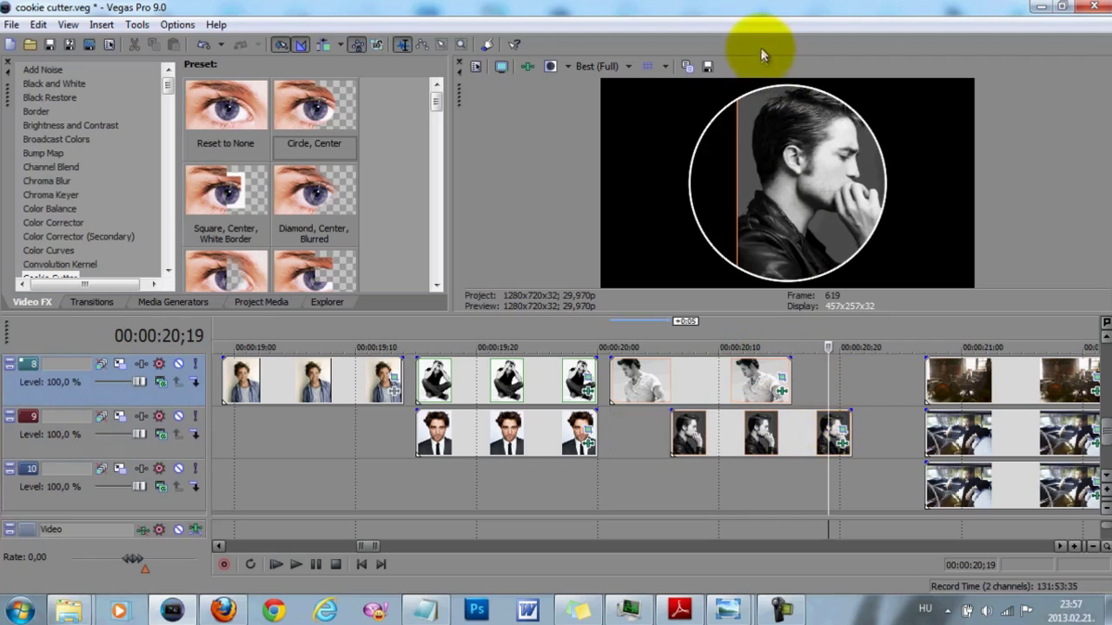
pyautogui.moveTo(805, 436); pyautogui.dragTo(742, 430)
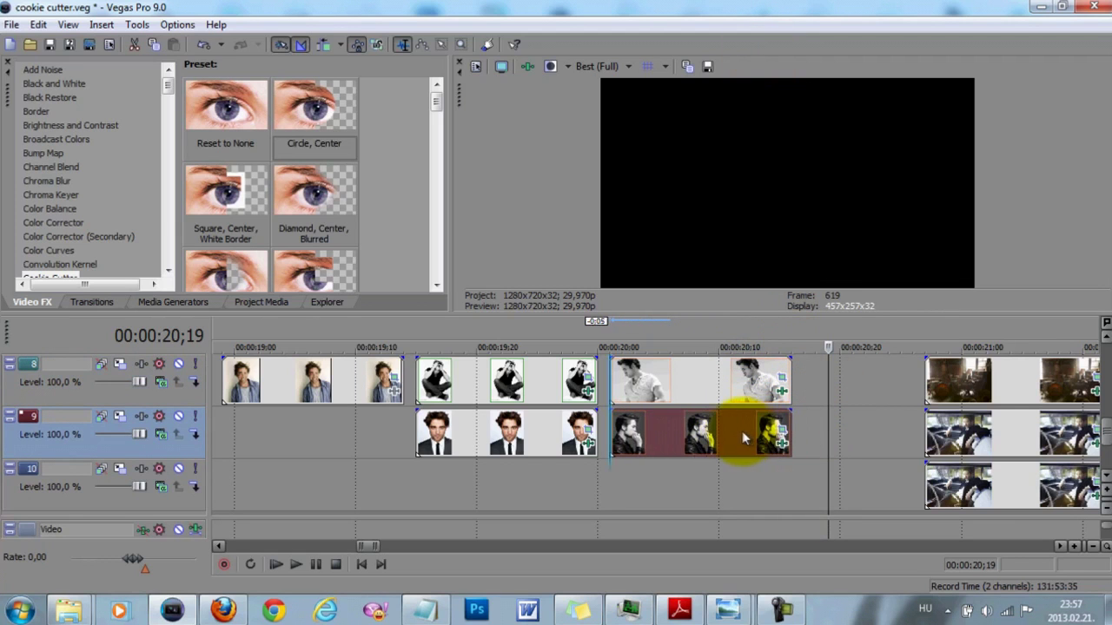
# Add the half-left Cookie Cutter preset to the track 8 clip and half-right to the track 9 clip to split the circle
pyautogui.click(728, 390)
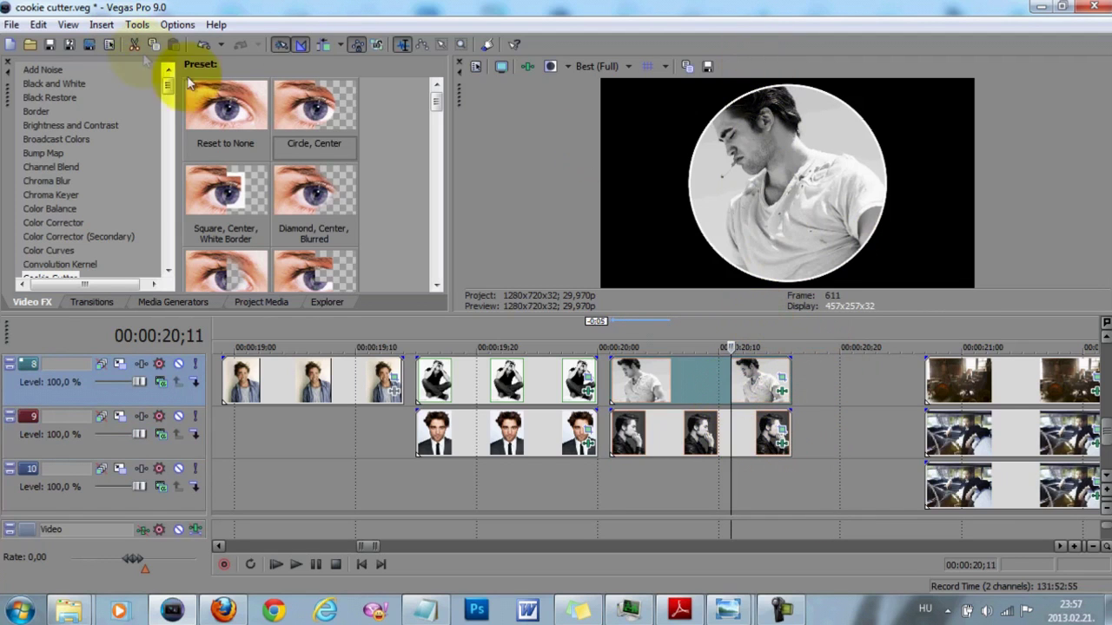
pyautogui.scroll(-5, 268, 208)
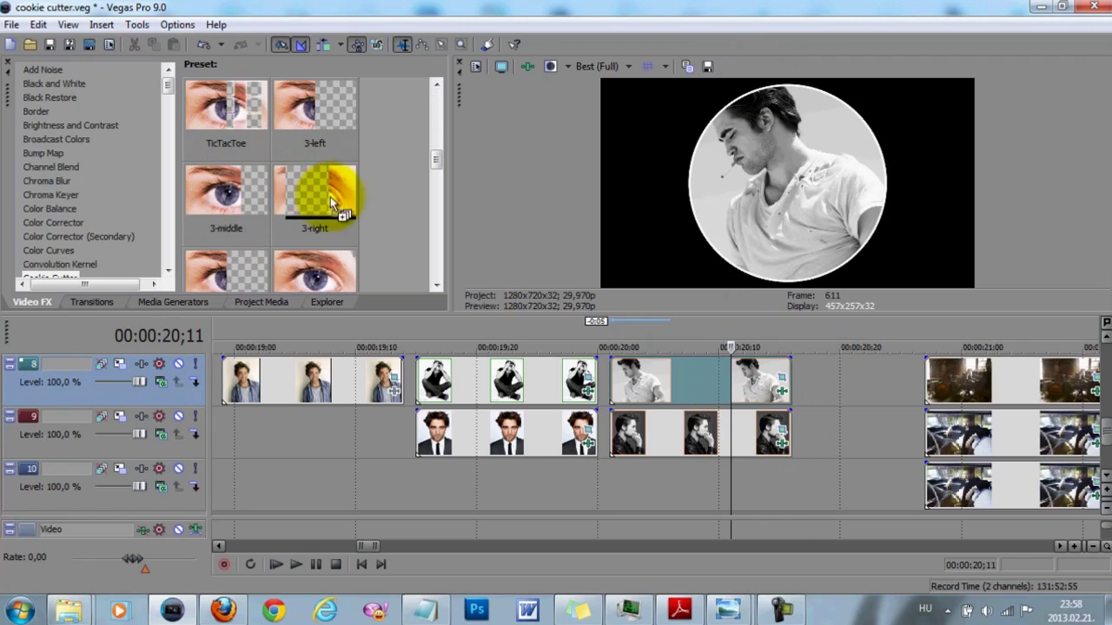
pyautogui.moveTo(298, 185); pyautogui.dragTo(667, 374)
pyautogui.click(477, 206)
pyautogui.moveTo(218, 264); pyautogui.dragTo(727, 436)
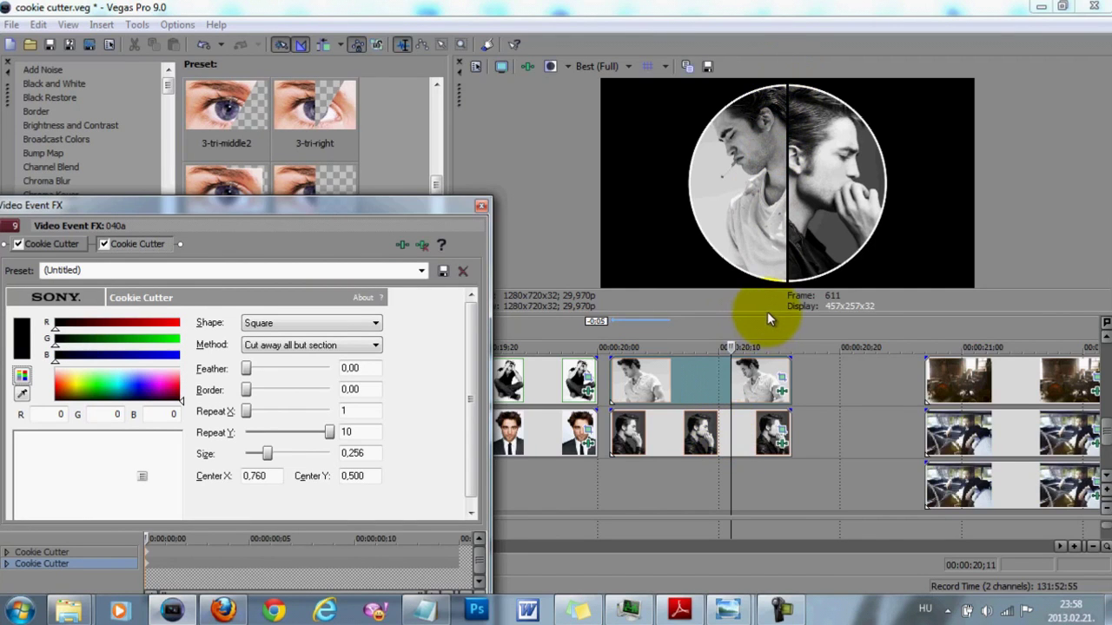
# Enlarge the video preview and give the half-right cutter on the track 9 clip a 0,01 white border
pyautogui.moveTo(767, 315); pyautogui.dragTo(769, 389)
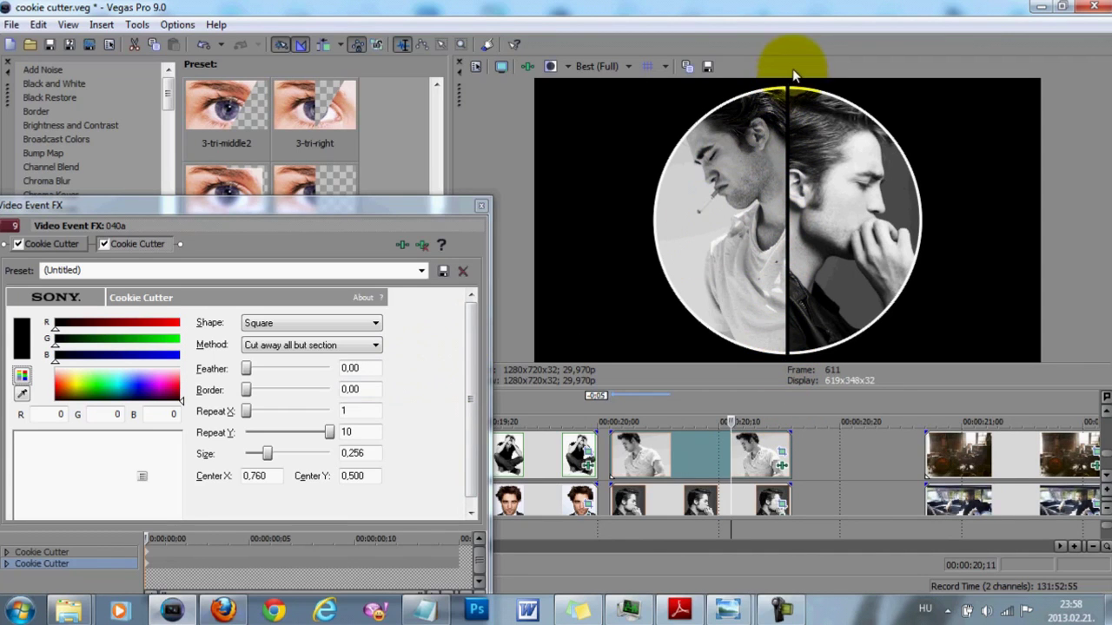
pyautogui.click(378, 389)
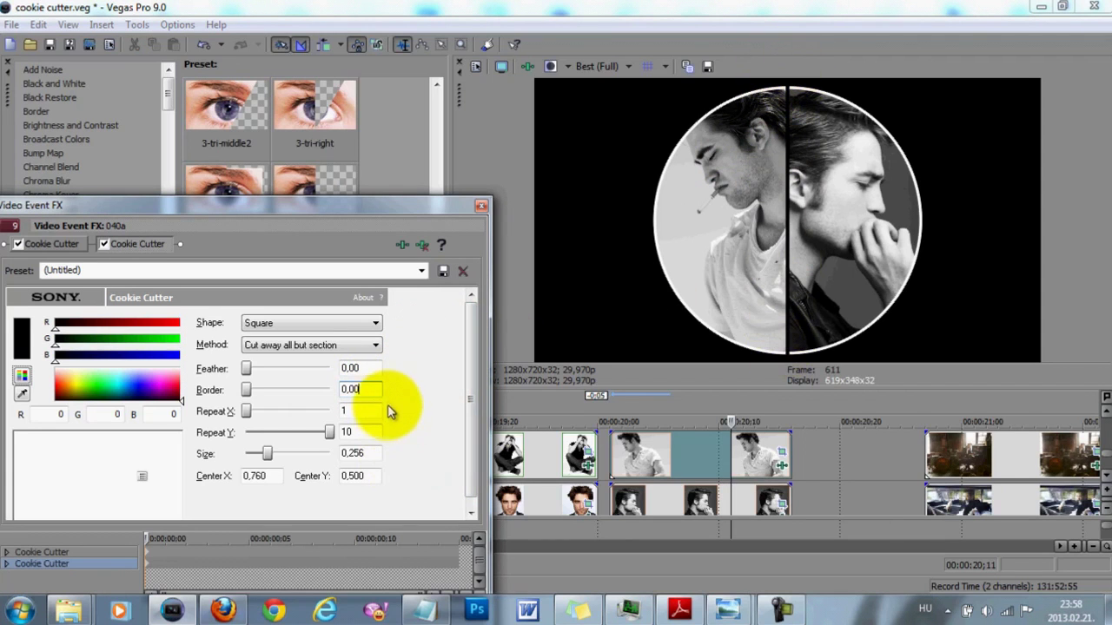
pyautogui.press('Return')
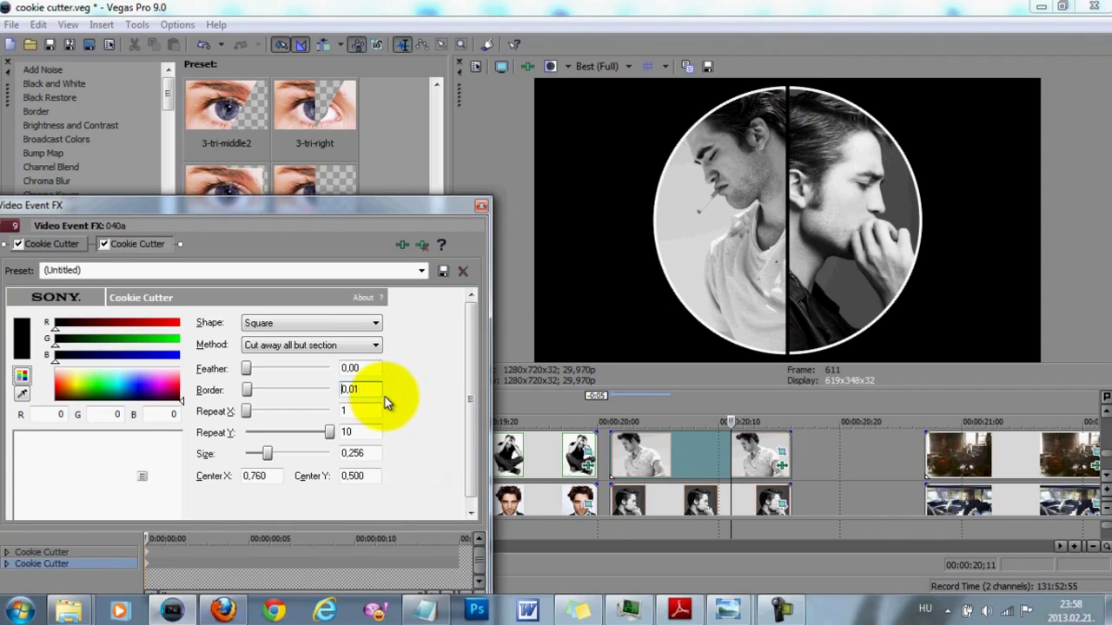
pyautogui.moveTo(150, 396); pyautogui.dragTo(167, 306)
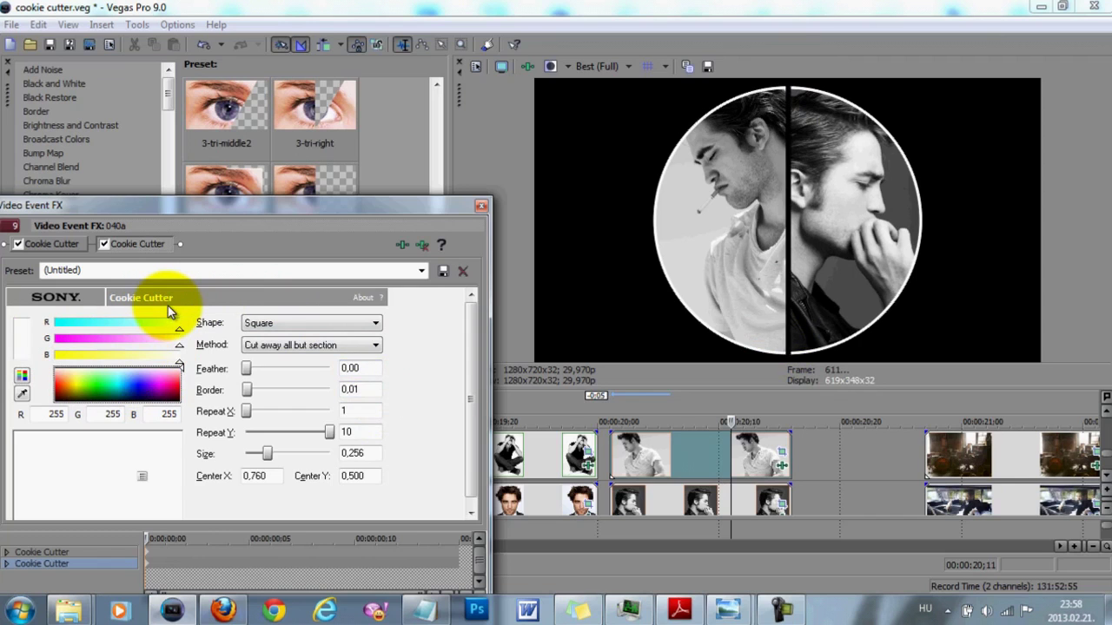
# Give the half-left cutter on the track 8 clip a 0,01 white border
pyautogui.click(768, 465)
pyautogui.click(375, 393)
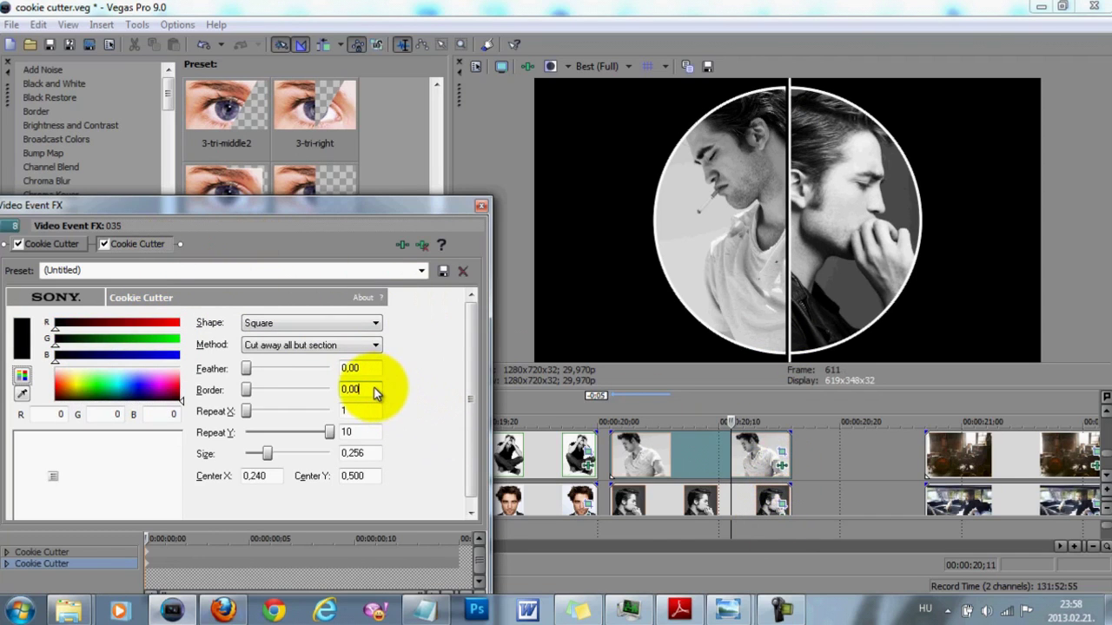
pyautogui.write('1')
pyautogui.moveTo(139, 387); pyautogui.dragTo(164, 317)
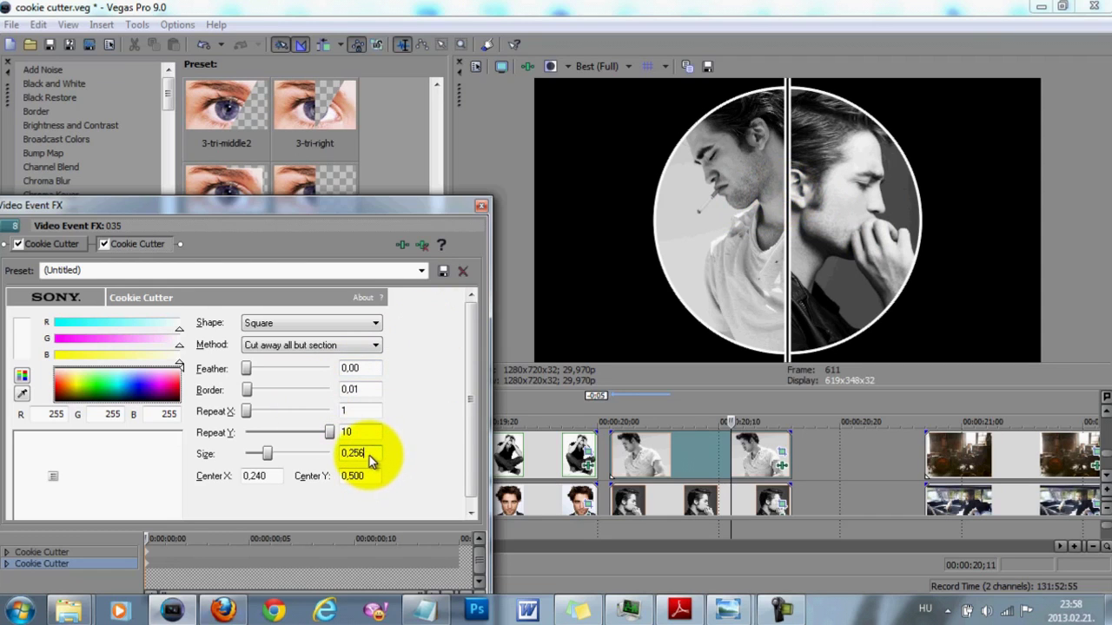
# Set the Size of the square half cutters on both the track 8 and track 9 clips to 0,253
pyautogui.press('BackSpace')
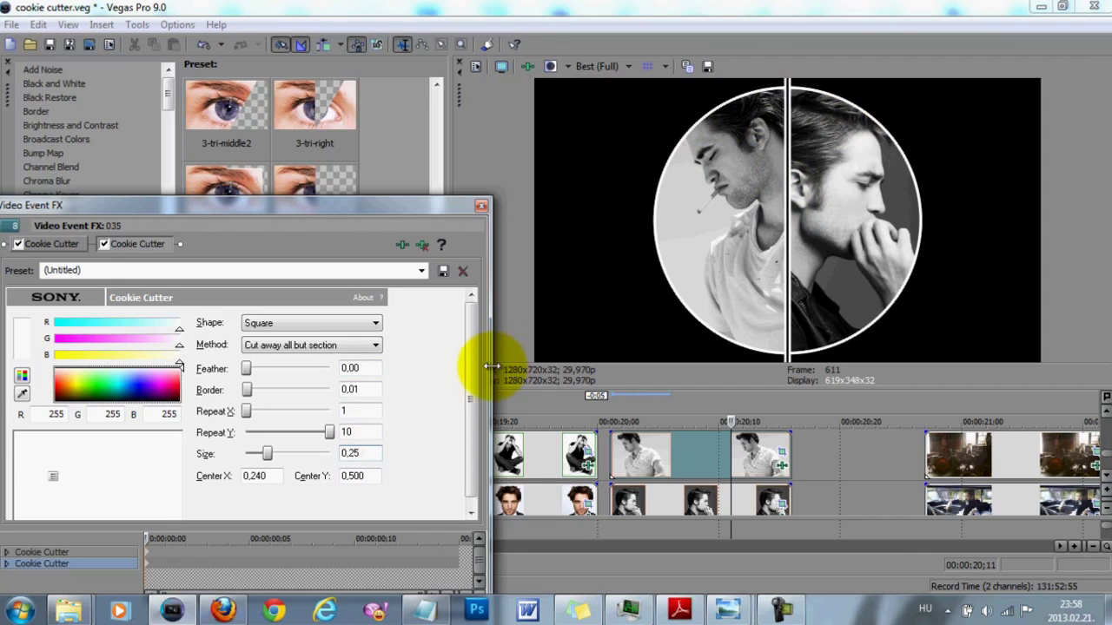
pyautogui.click(774, 513)
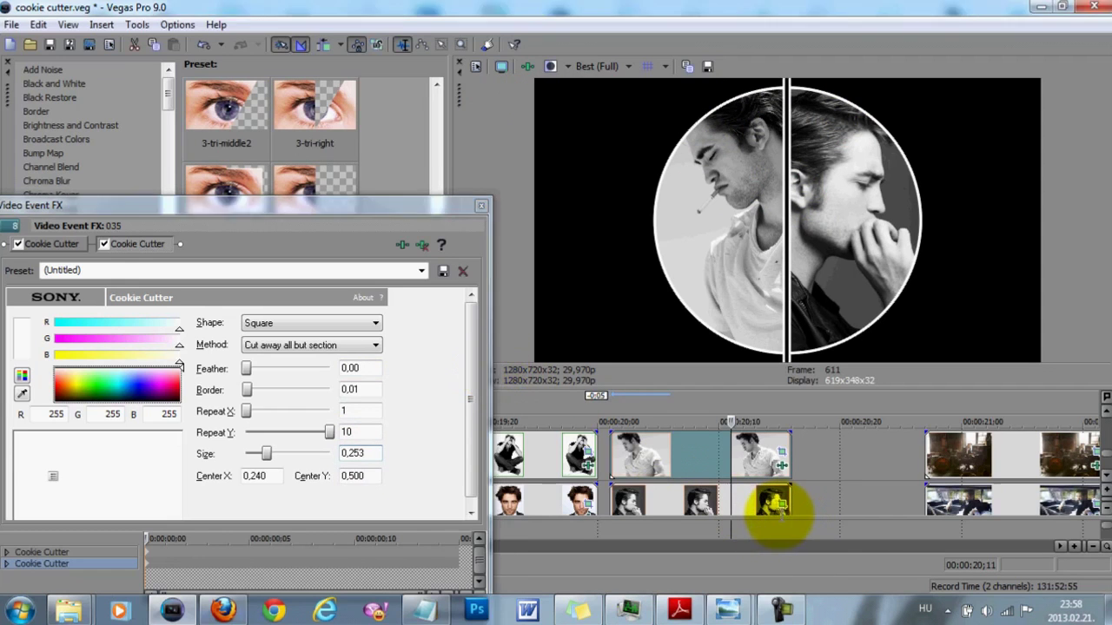
pyautogui.click(367, 452)
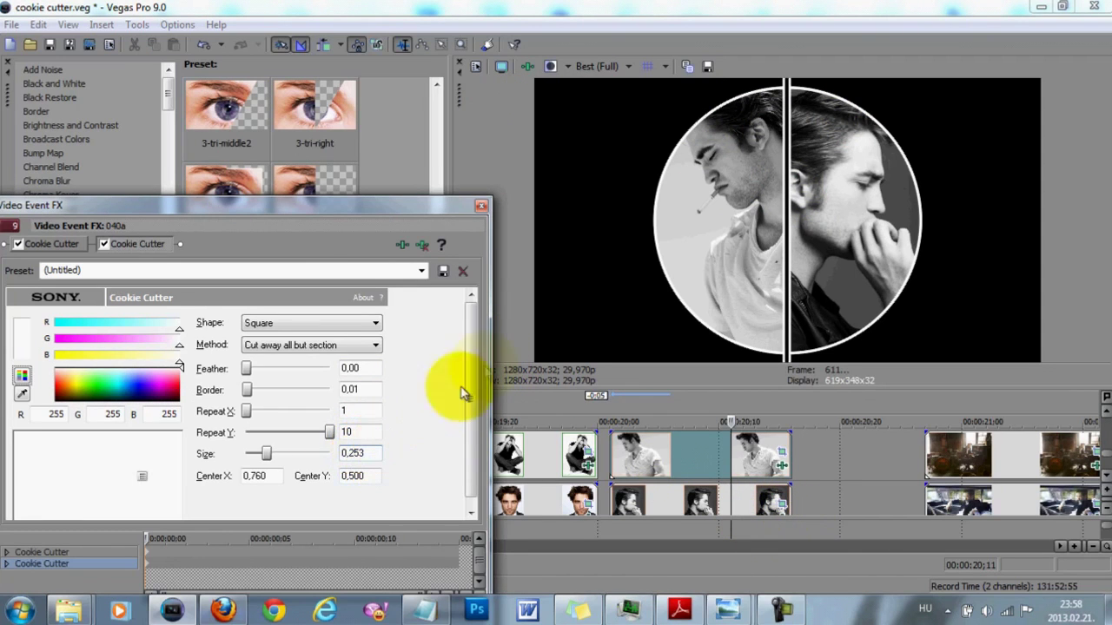
pyautogui.click(481, 208)
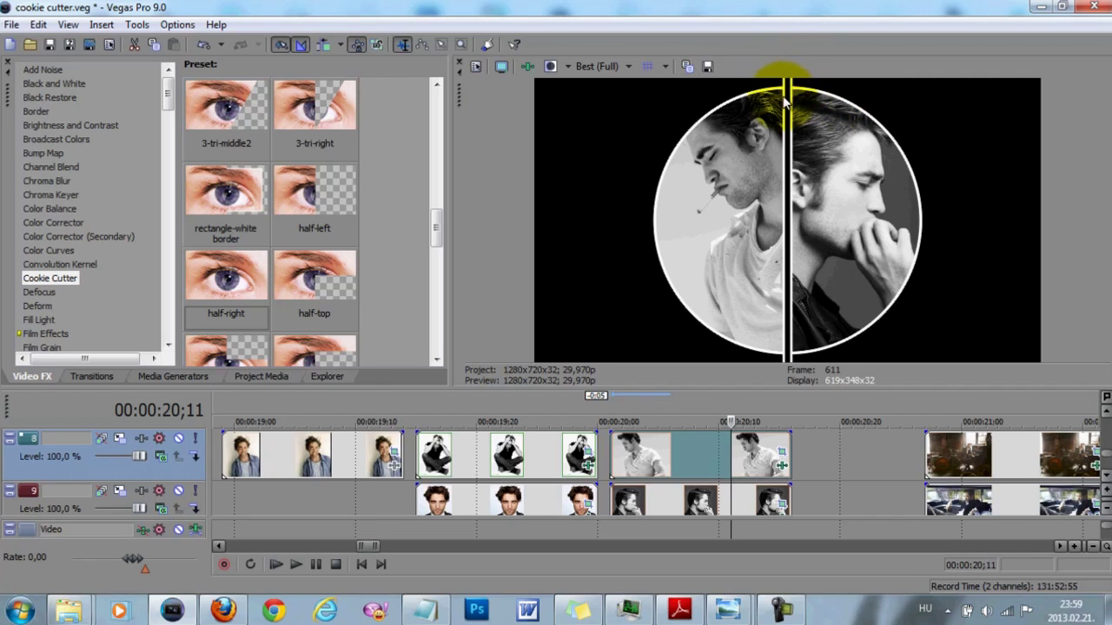
# Append a 3-tri-middle2 Cookie Cutter to the track 8 clip's effect chain and paste the circle cutter's copied keyframe settings into it
pyautogui.click(780, 465)
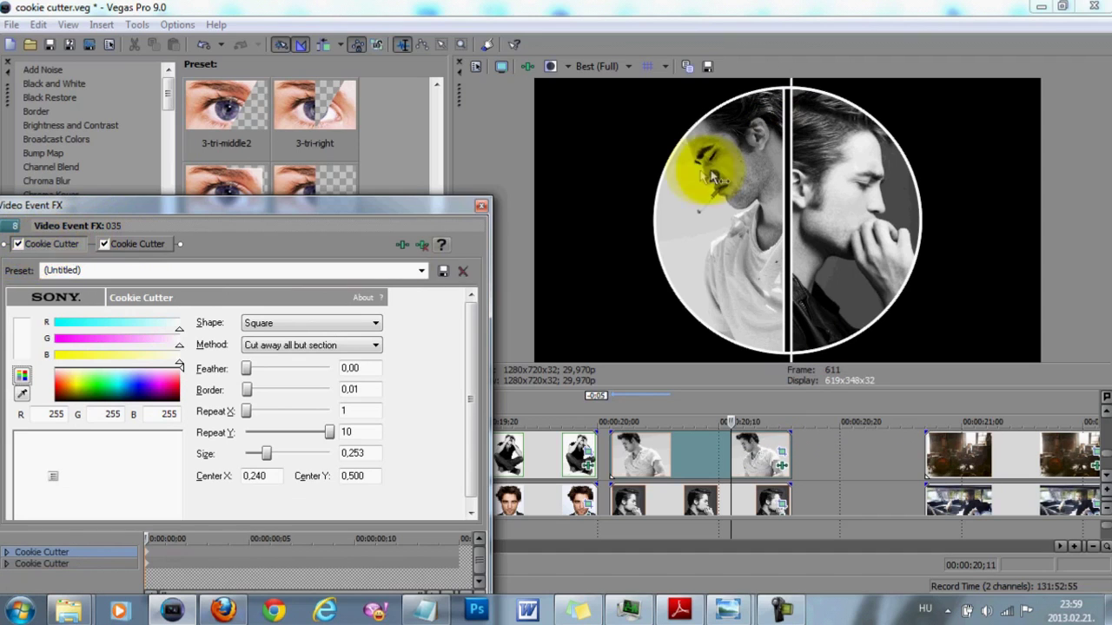
pyautogui.click(136, 244)
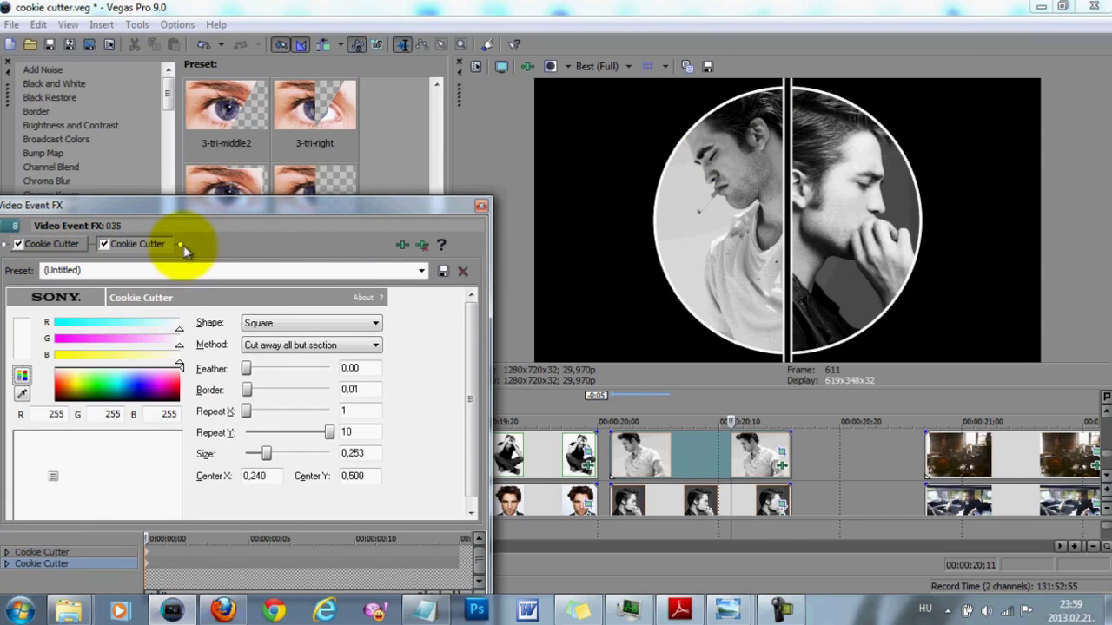
pyautogui.click(56, 245)
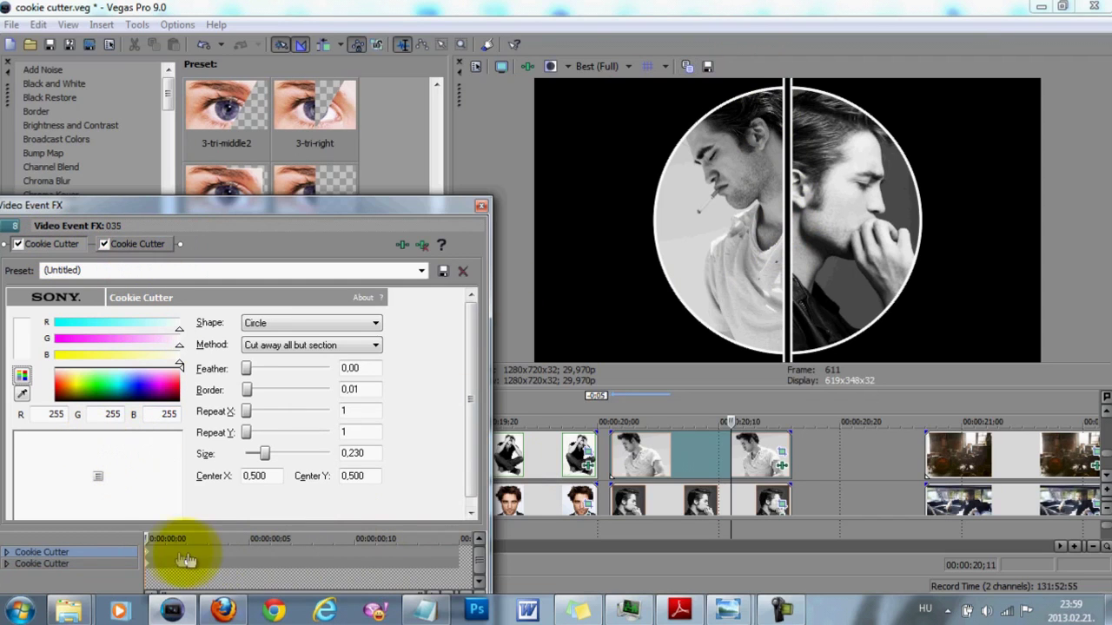
pyautogui.rightClick(147, 554)
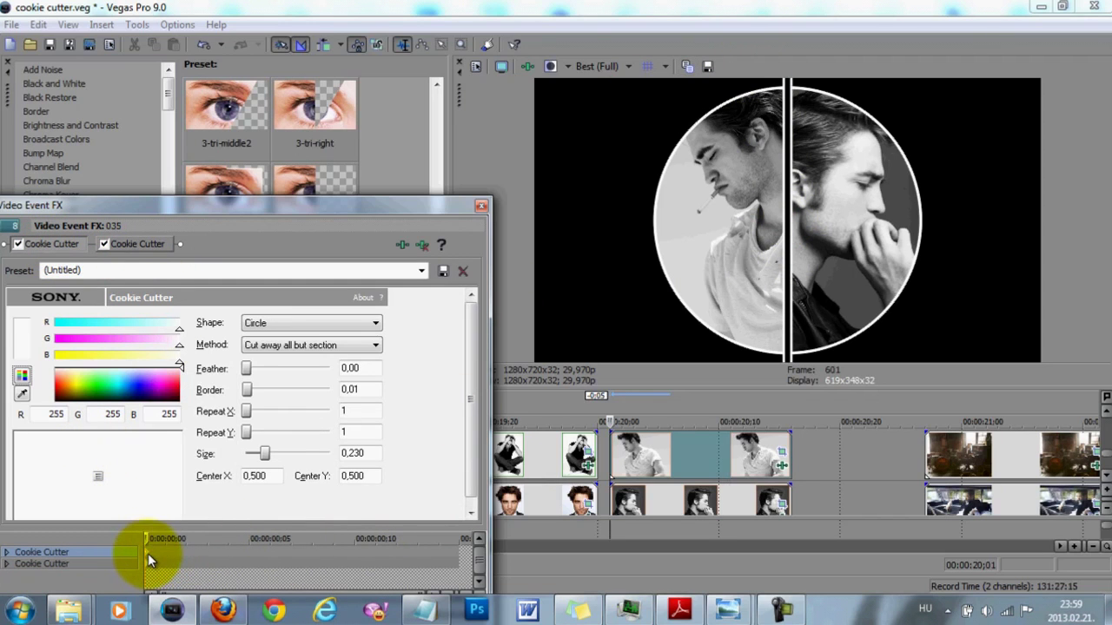
pyautogui.click(199, 401)
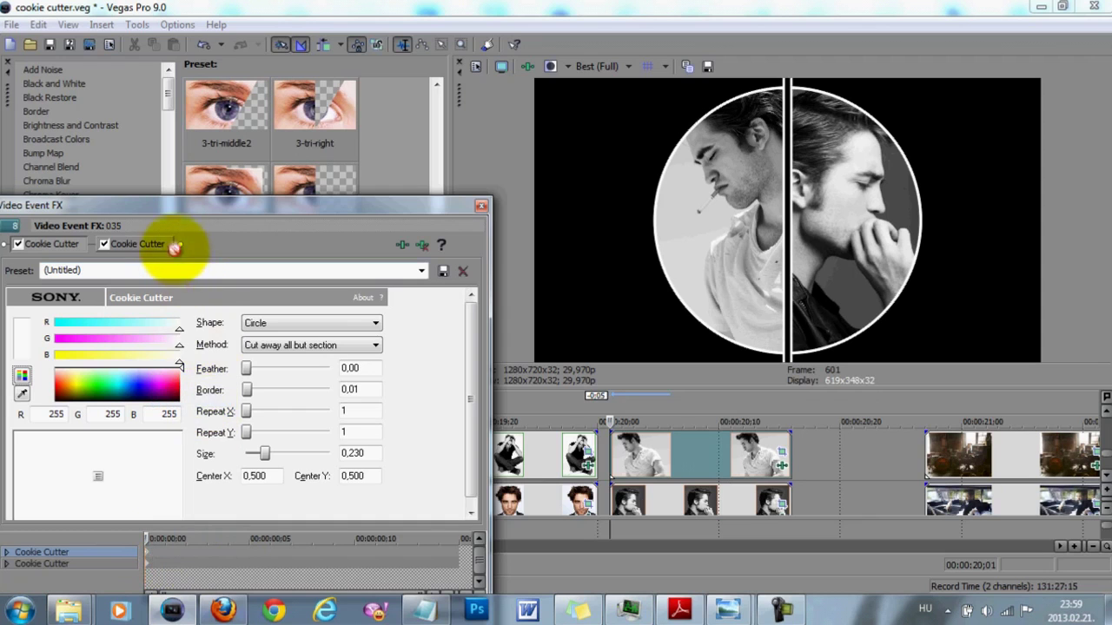
pyautogui.moveTo(181, 242)
pyautogui.mouseDown()
pyautogui.moveTo(219, 97)
pyautogui.moveTo(201, 234)
pyautogui.moveTo(243, 140)
pyautogui.moveTo(199, 252)
pyautogui.mouseUp()
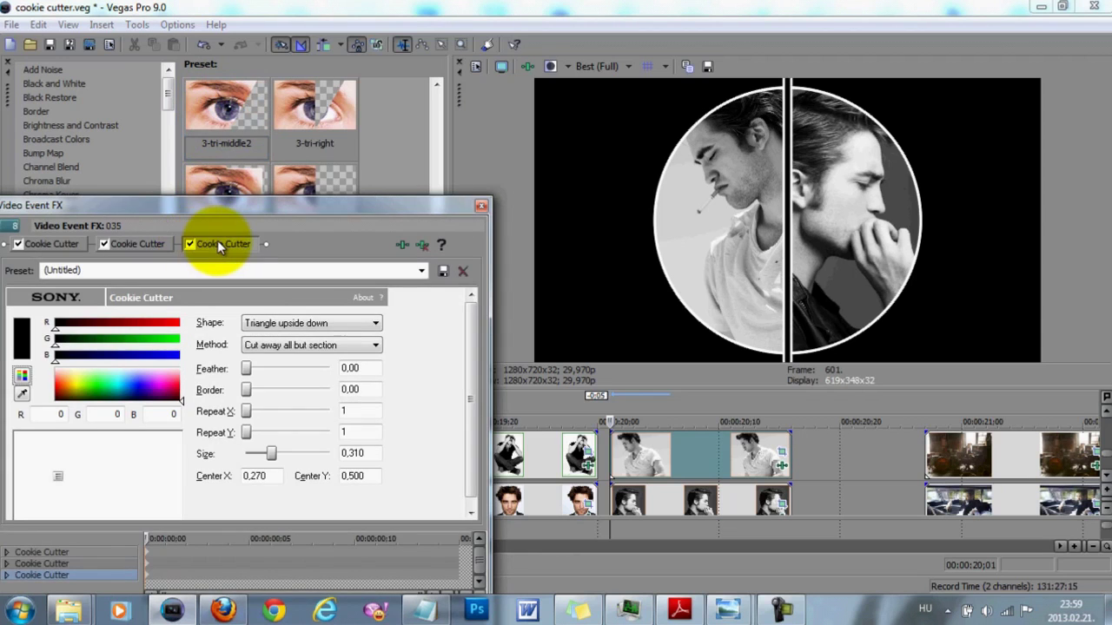
pyautogui.rightClick(145, 576)
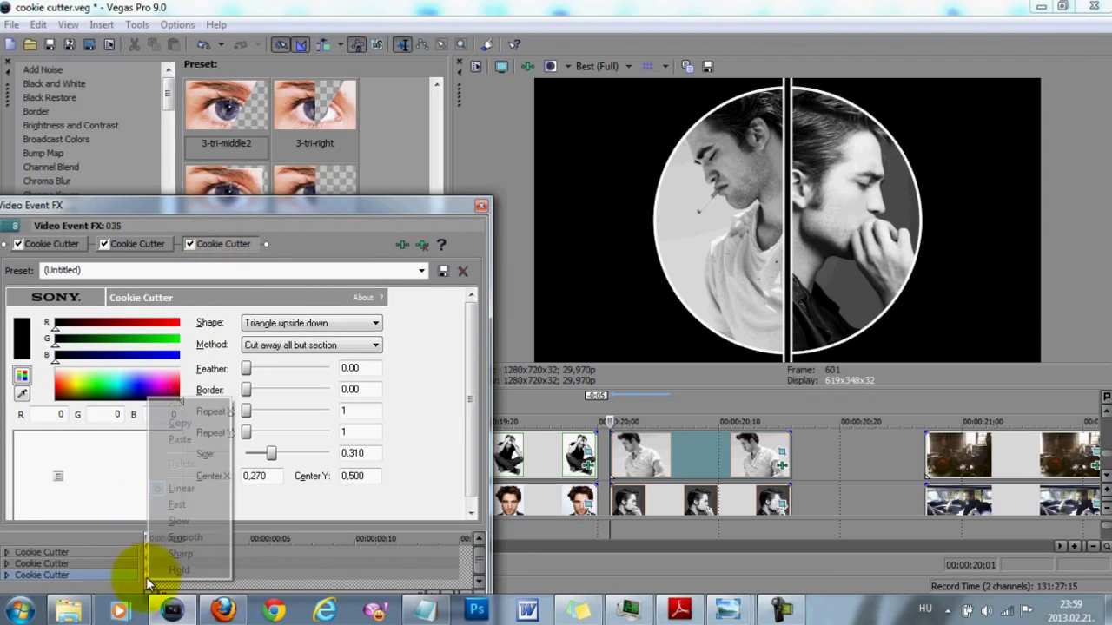
pyautogui.click(201, 442)
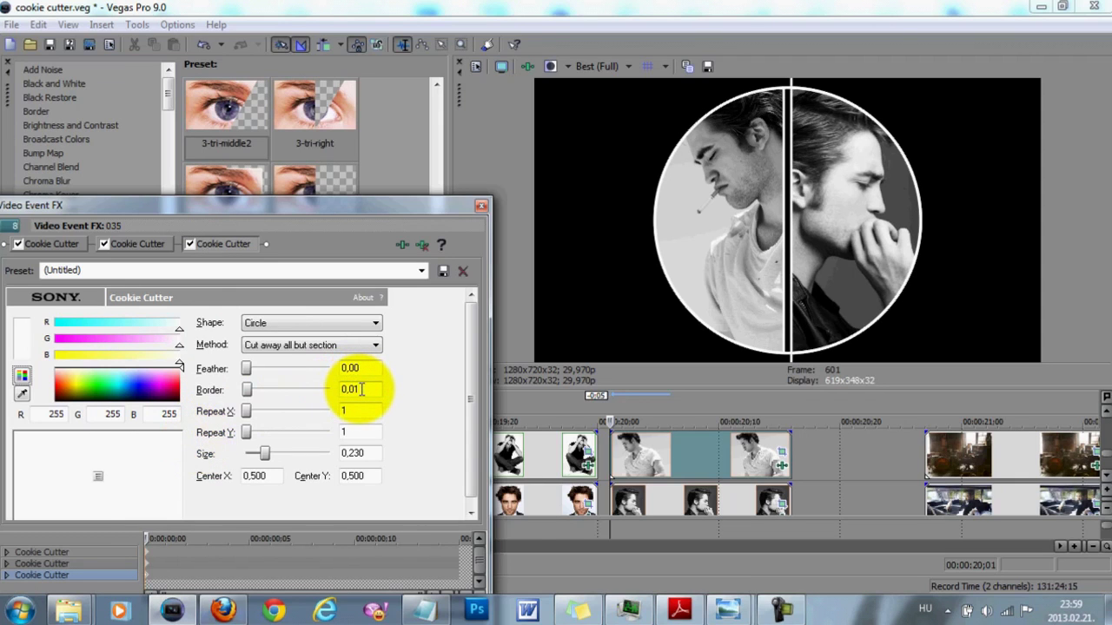
# Set the Border of the track 8 clip's third Cookie Cutter to 0,00 and check the result in full-screen preview
pyautogui.moveTo(366, 389); pyautogui.dragTo(318, 395)
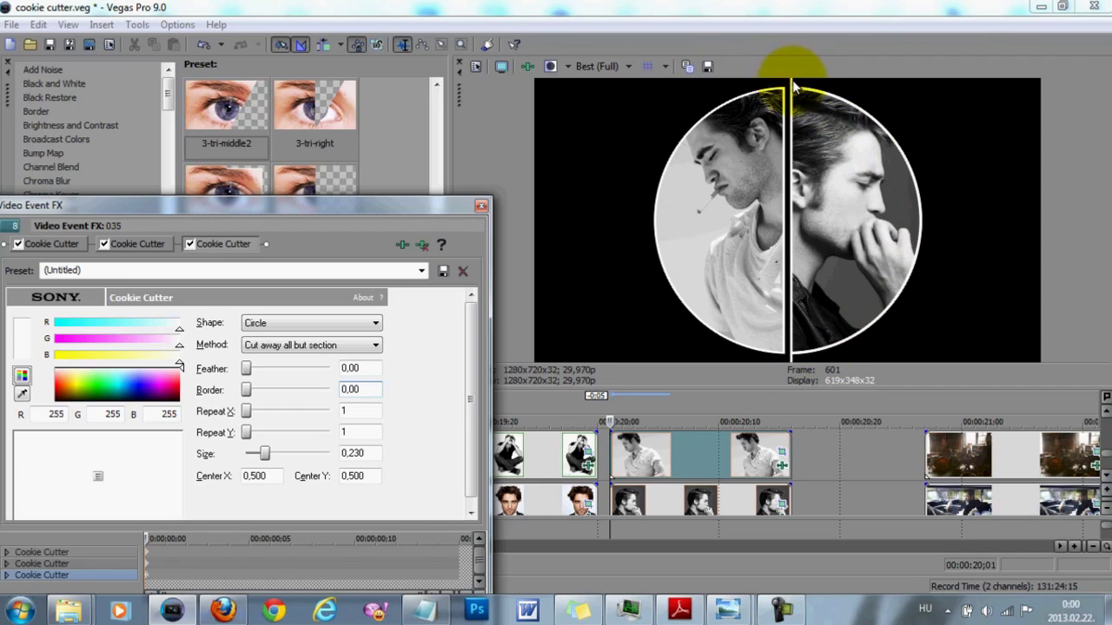
pyautogui.click(503, 67)
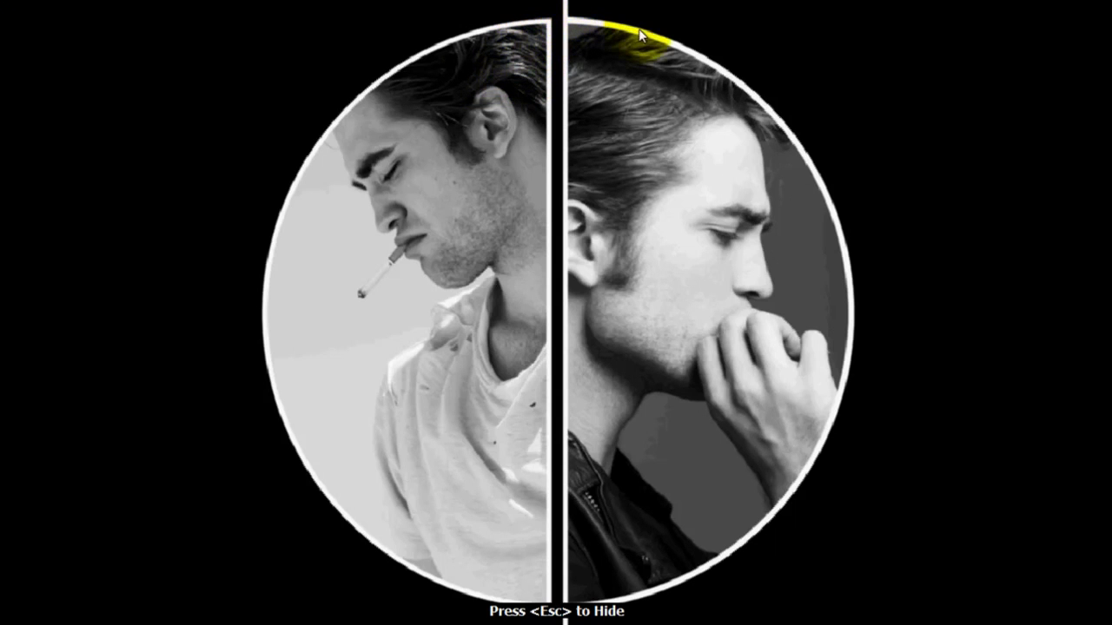
pyautogui.press('Escape')
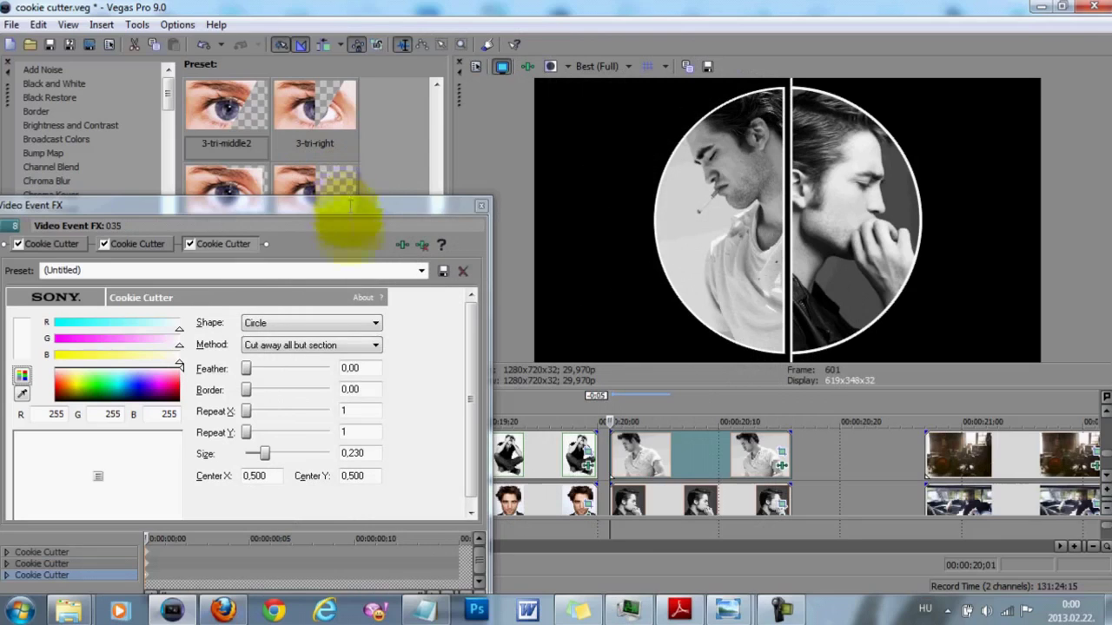
# Set the Size of the track 8 clip's third circle cutter to 0,231 and check it in full-screen preview
pyautogui.click(372, 454)
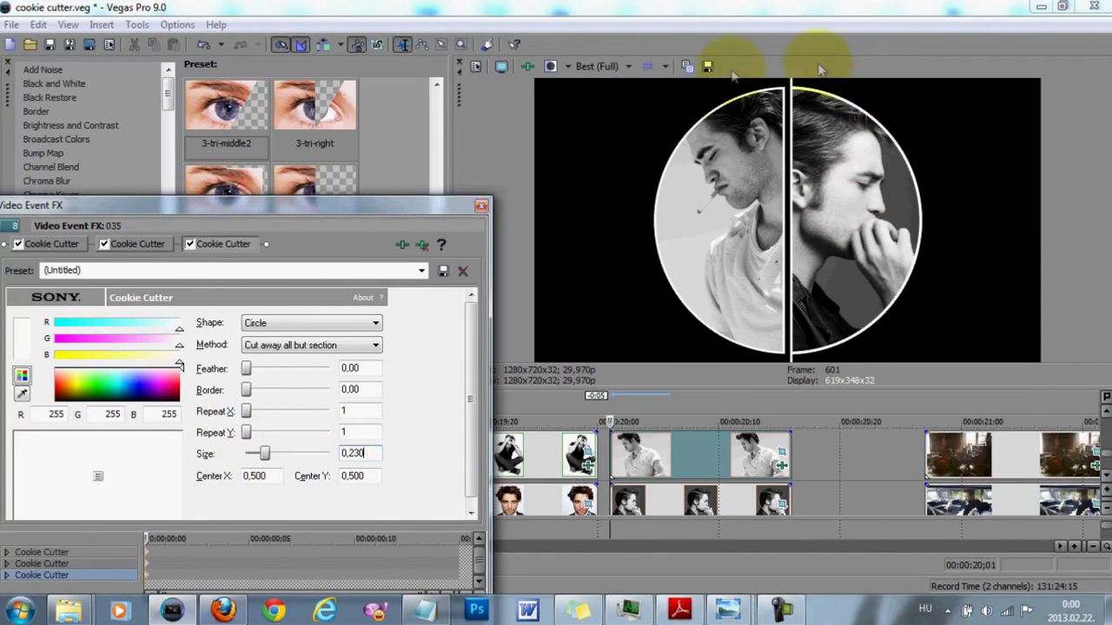
pyautogui.press('BackSpace')
pyautogui.write('1')
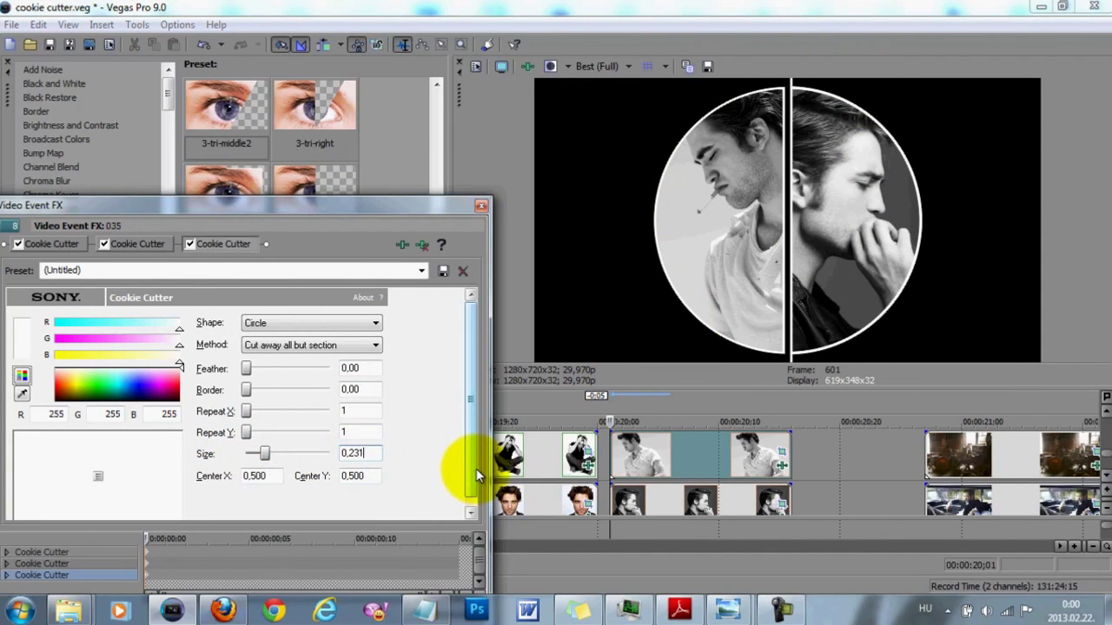
pyautogui.click(501, 66)
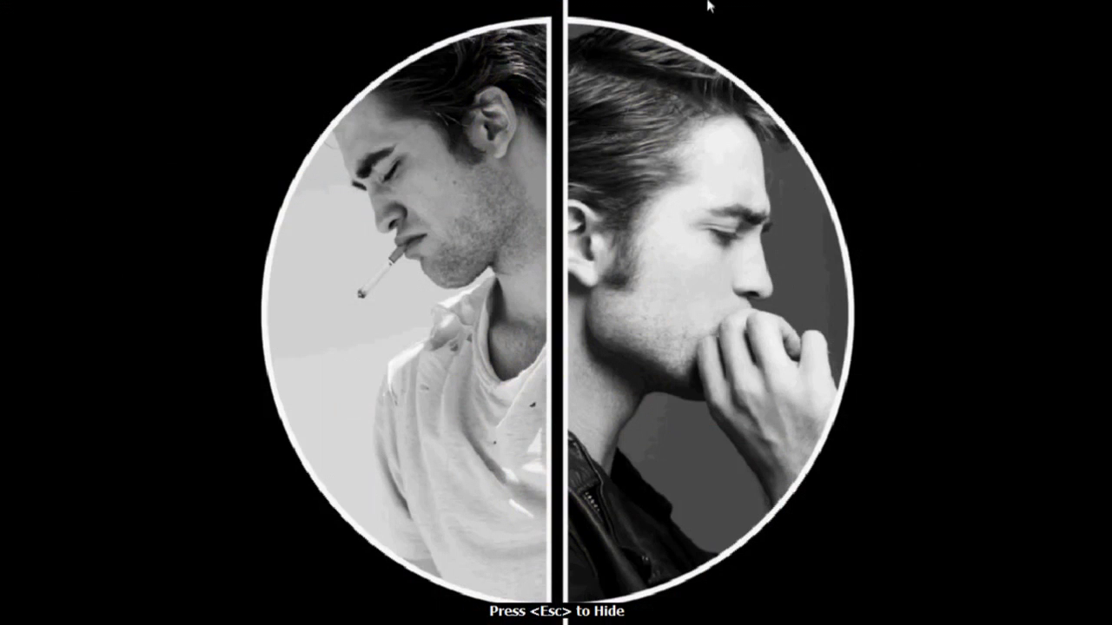
pyautogui.press('Escape')
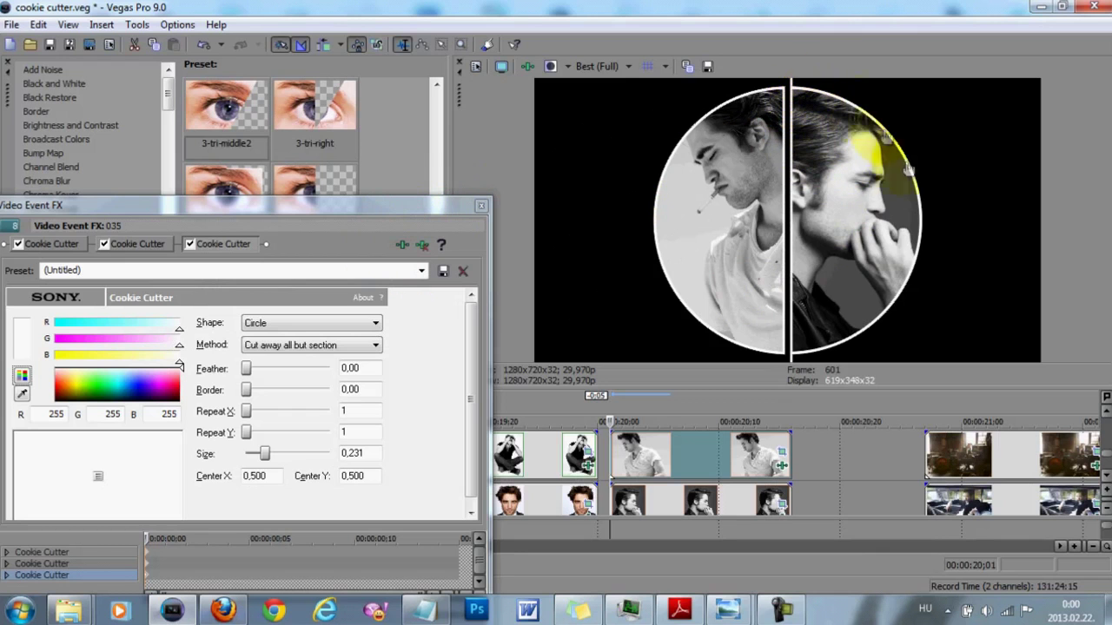
# Append a 3-tri-middle2 Cookie Cutter to the track 9 clip's effect chain and paste the circle cutter's copied keyframe settings into it
pyautogui.click(779, 513)
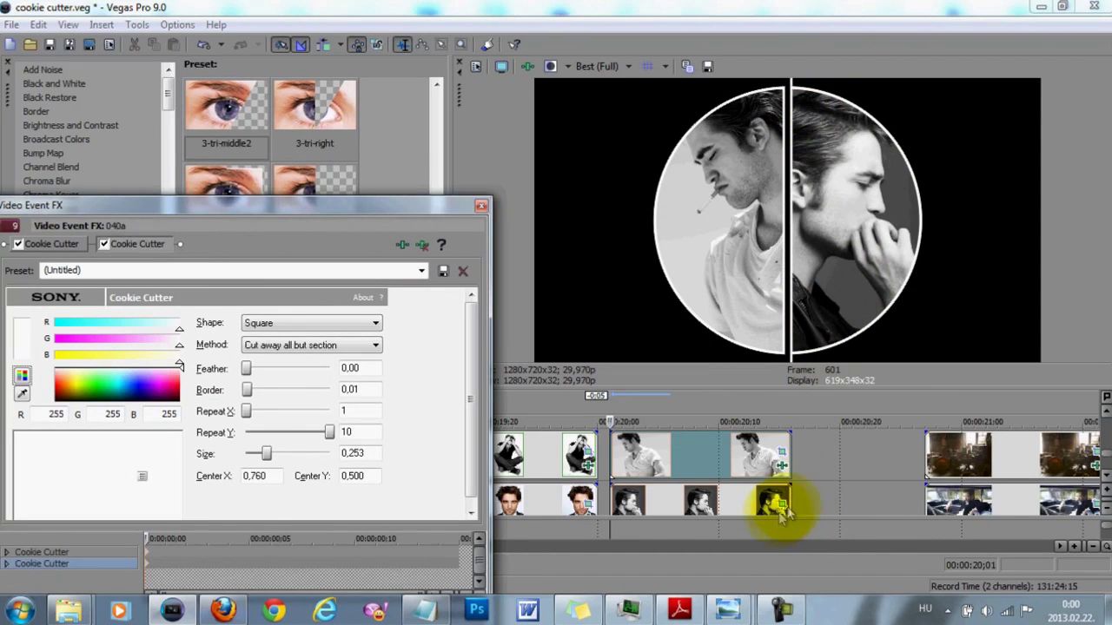
pyautogui.click(67, 249)
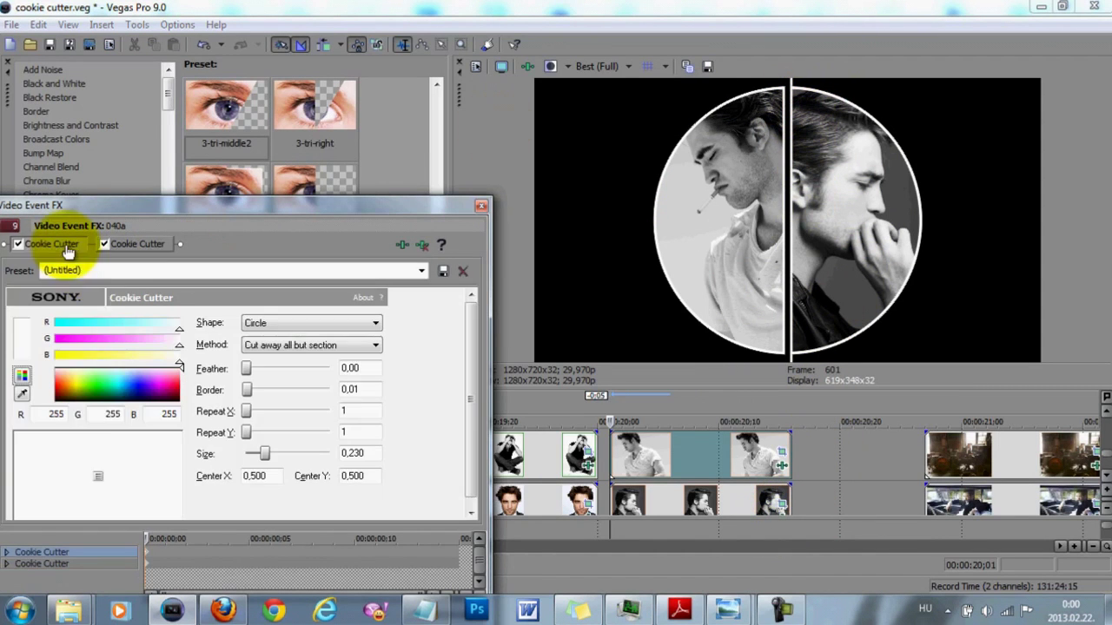
pyautogui.rightClick(148, 553)
pyautogui.click(184, 397)
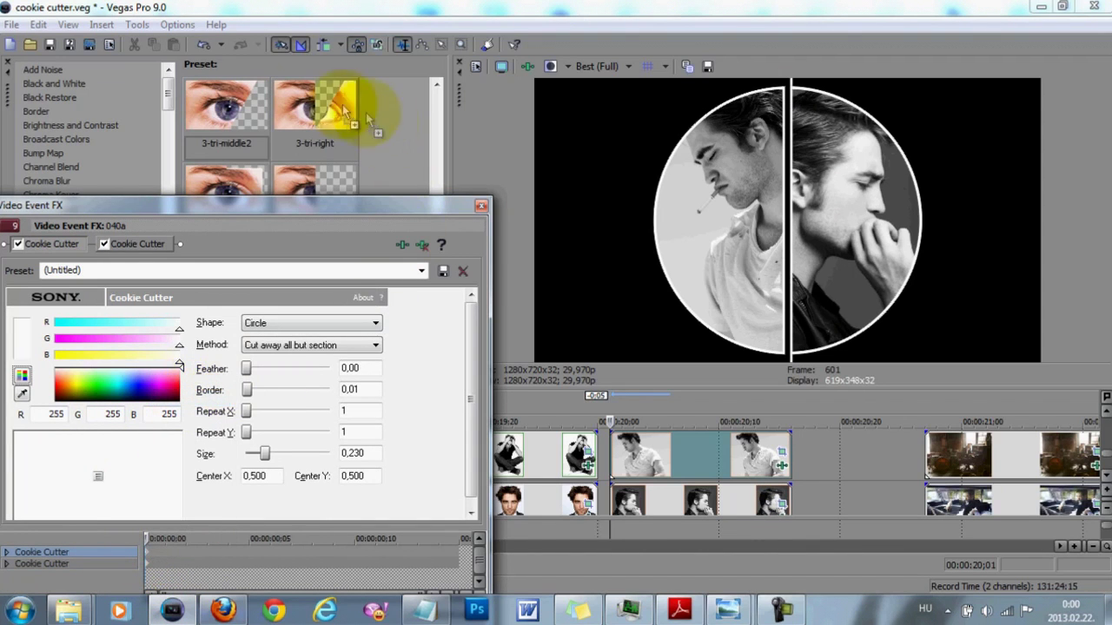
pyautogui.click(224, 106)
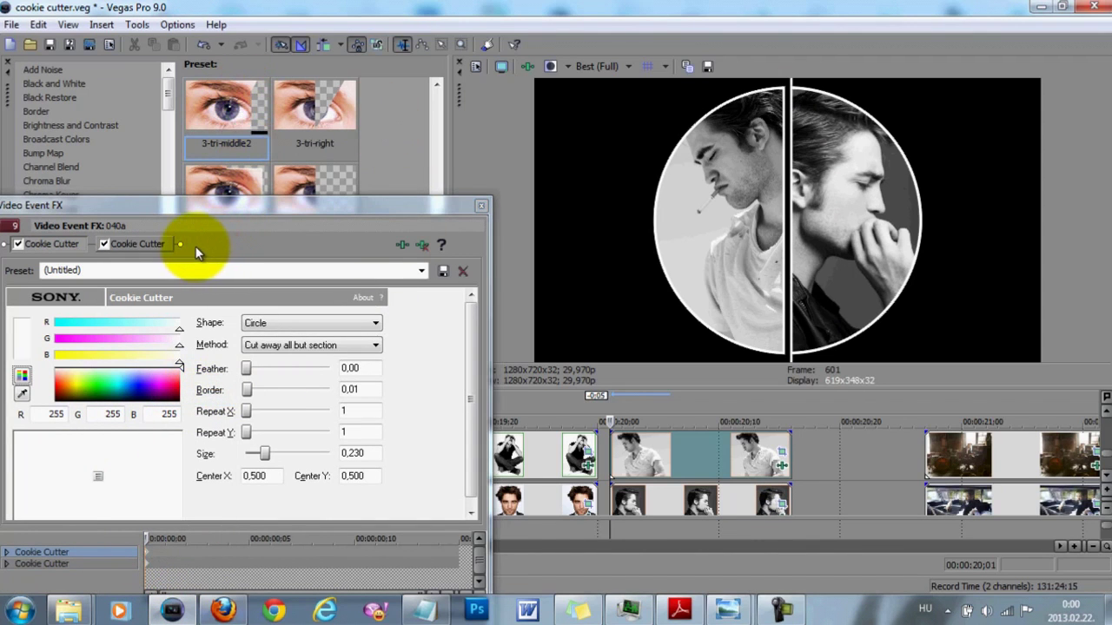
pyautogui.moveTo(196, 252); pyautogui.dragTo(196, 250)
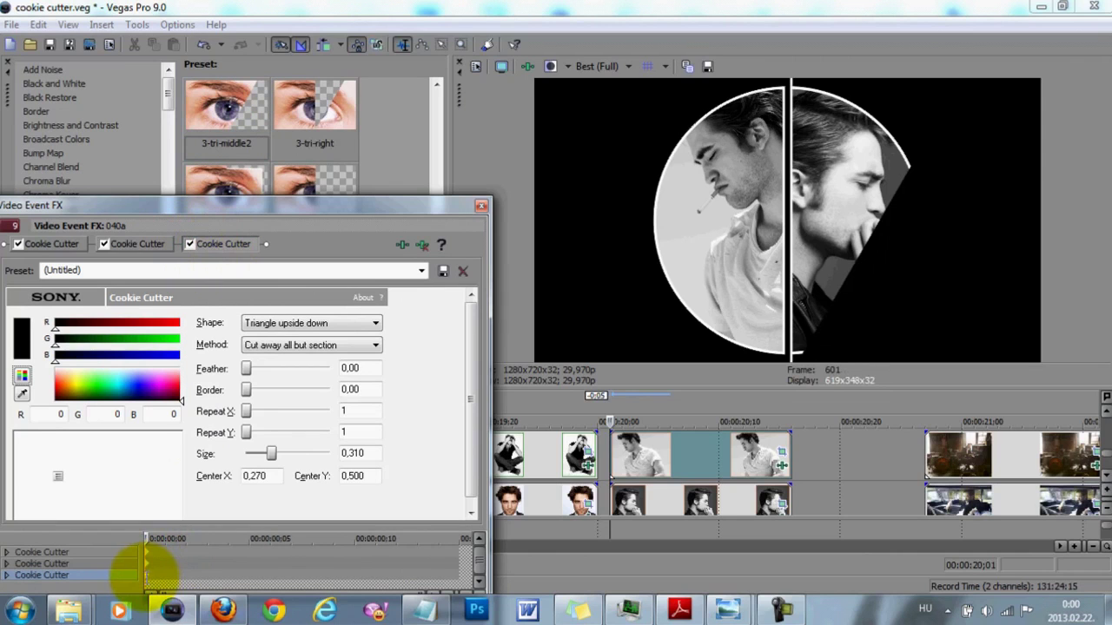
pyautogui.rightClick(148, 574)
pyautogui.click(199, 453)
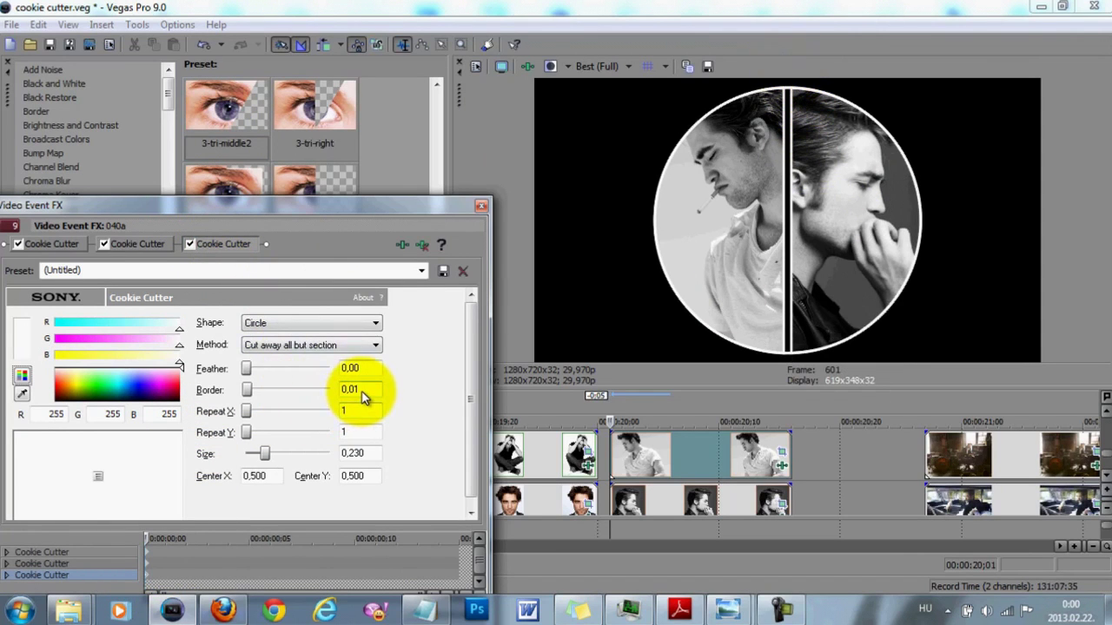
# Set the track 9 clip's third circle cutter to Border 0,00 and Size 0,231, and check it in full-screen preview
pyautogui.press('BackSpace')
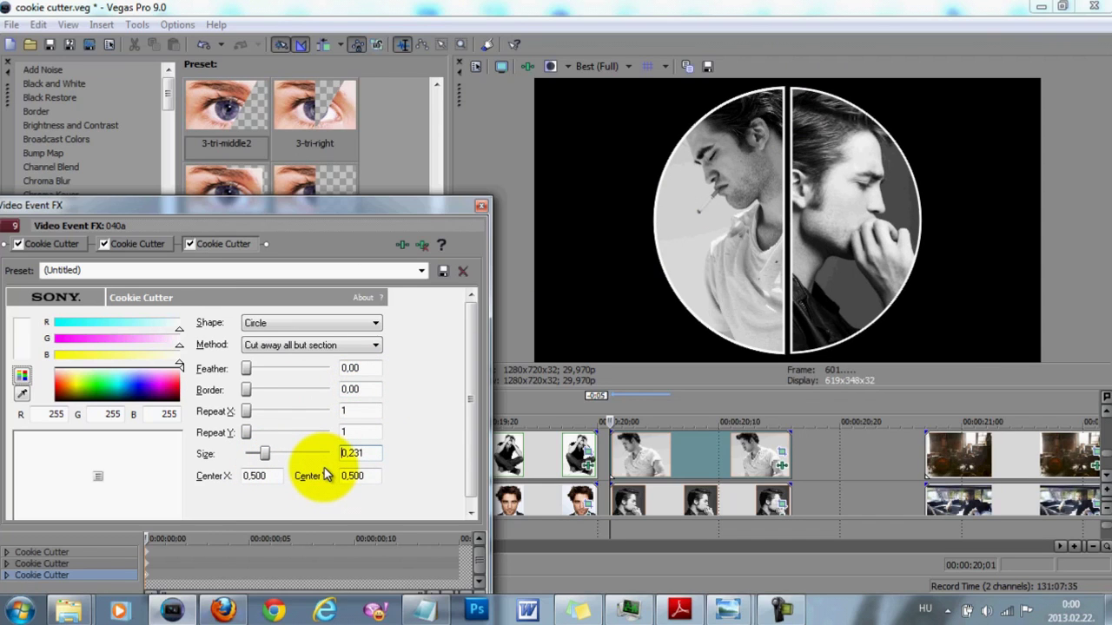
pyautogui.click(502, 67)
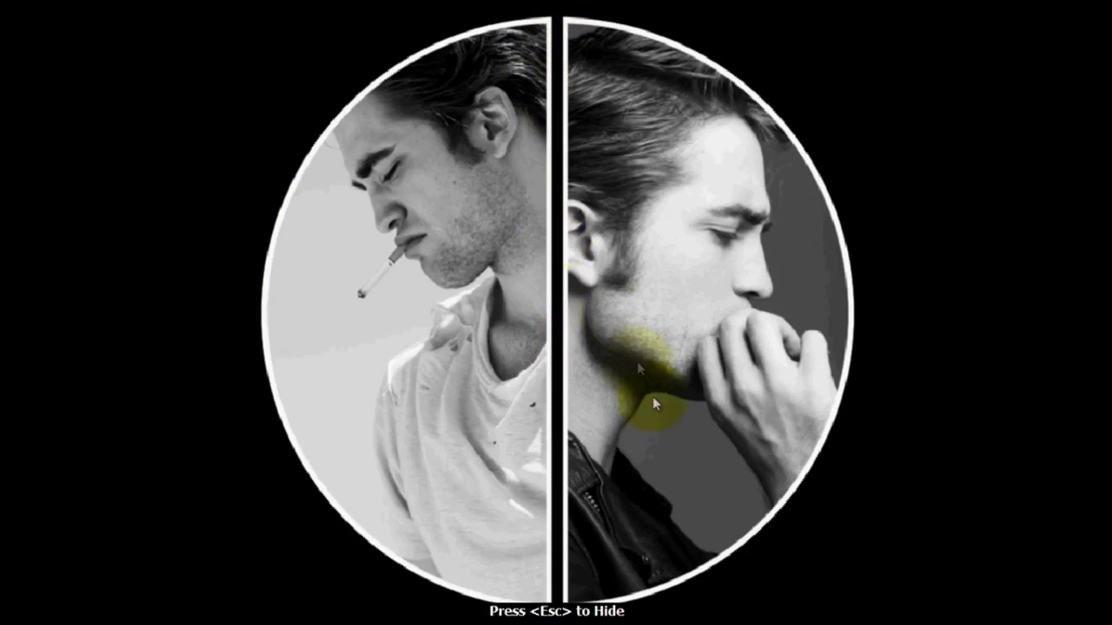
pyautogui.press('Escape')
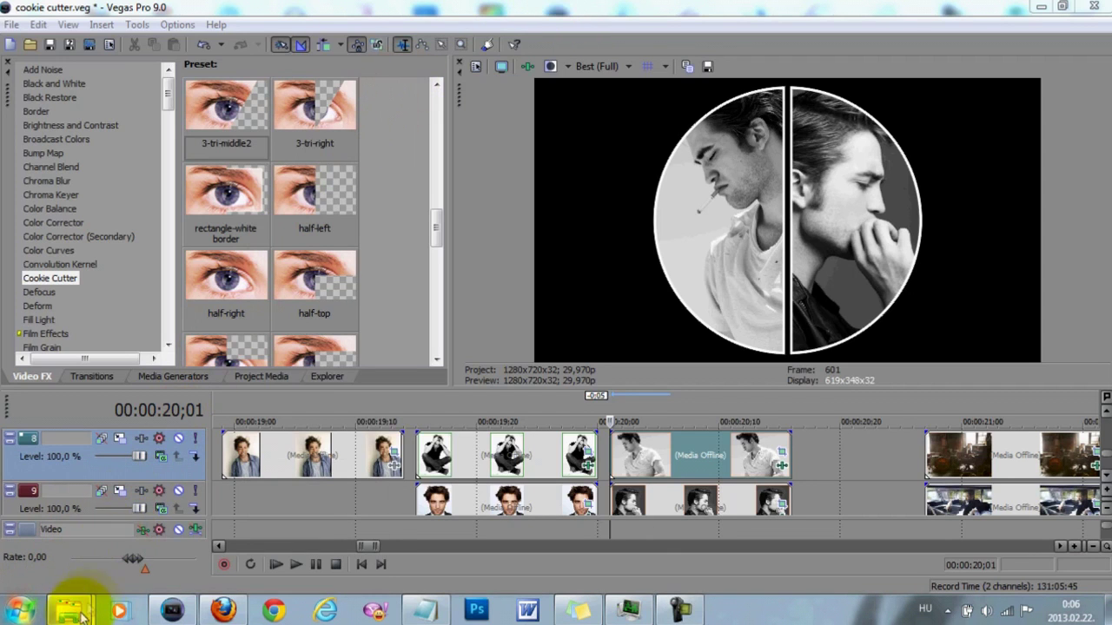
# Open the scanned page beolvasás0003 from the Cookie Cutter Tutorial folder and examine its hand-drawn collage layouts
pyautogui.moveTo(80, 615)
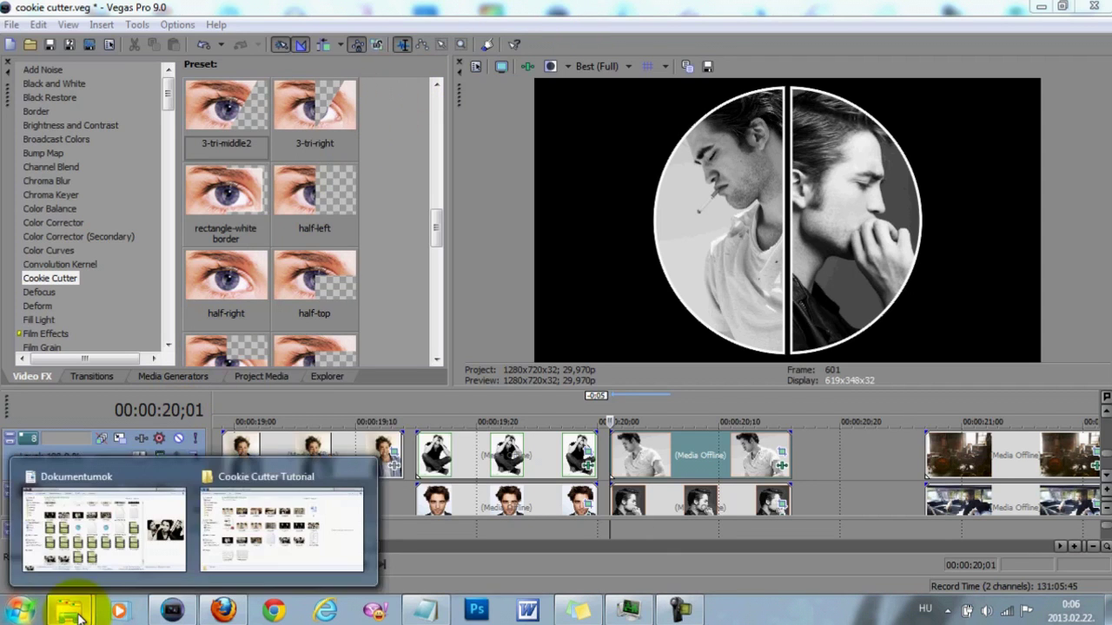
pyautogui.click(222, 512)
pyautogui.click(751, 391)
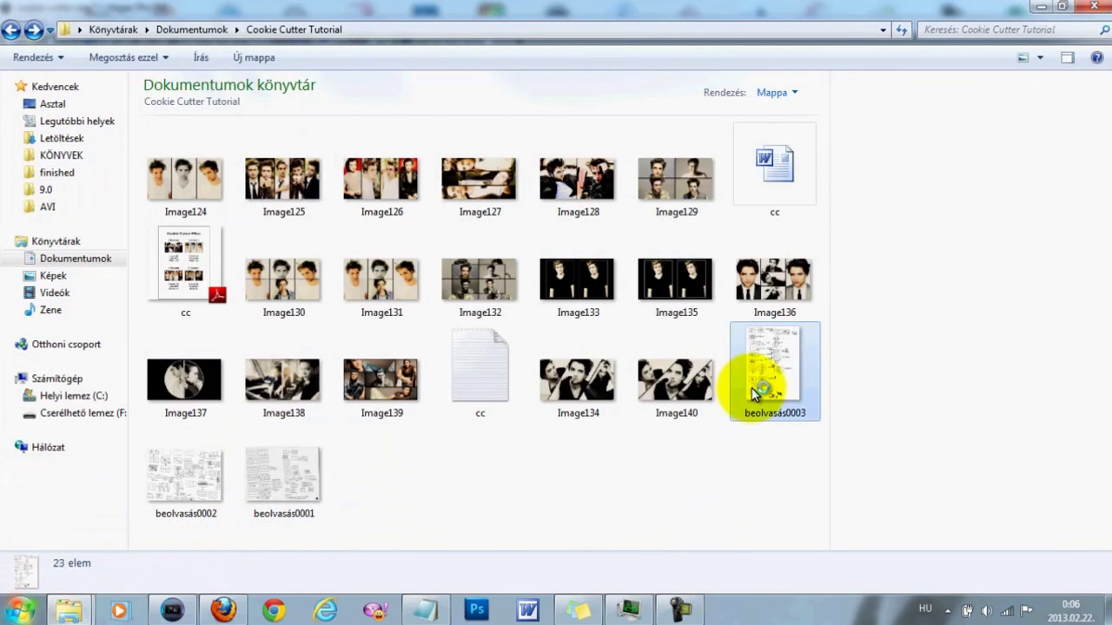
pyautogui.doubleClick(756, 398)
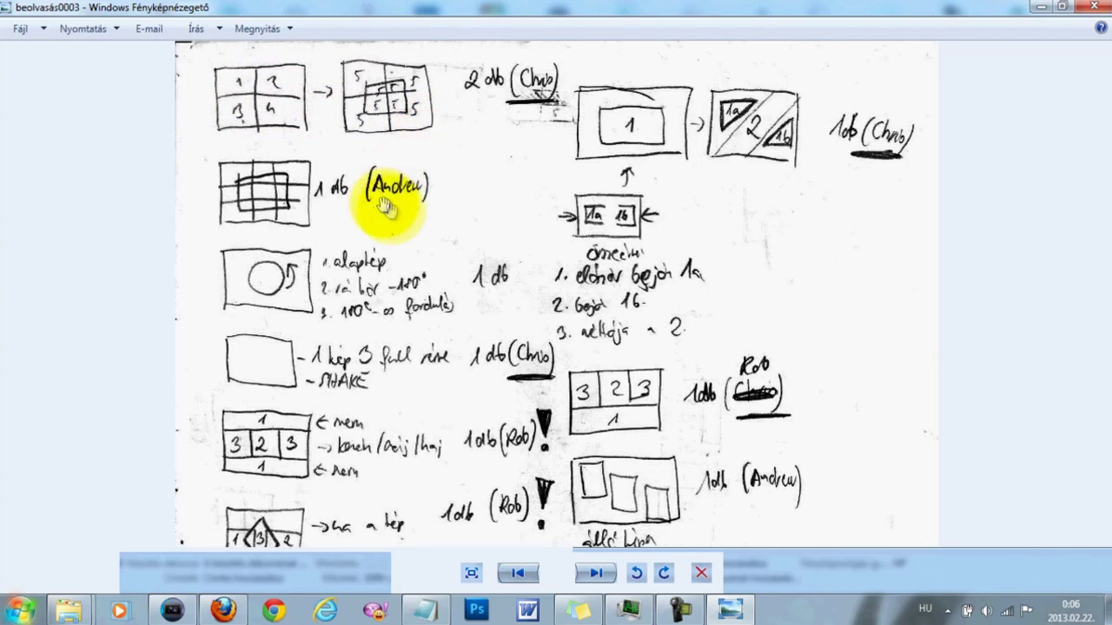
pyautogui.scroll(-2, 501, 345)
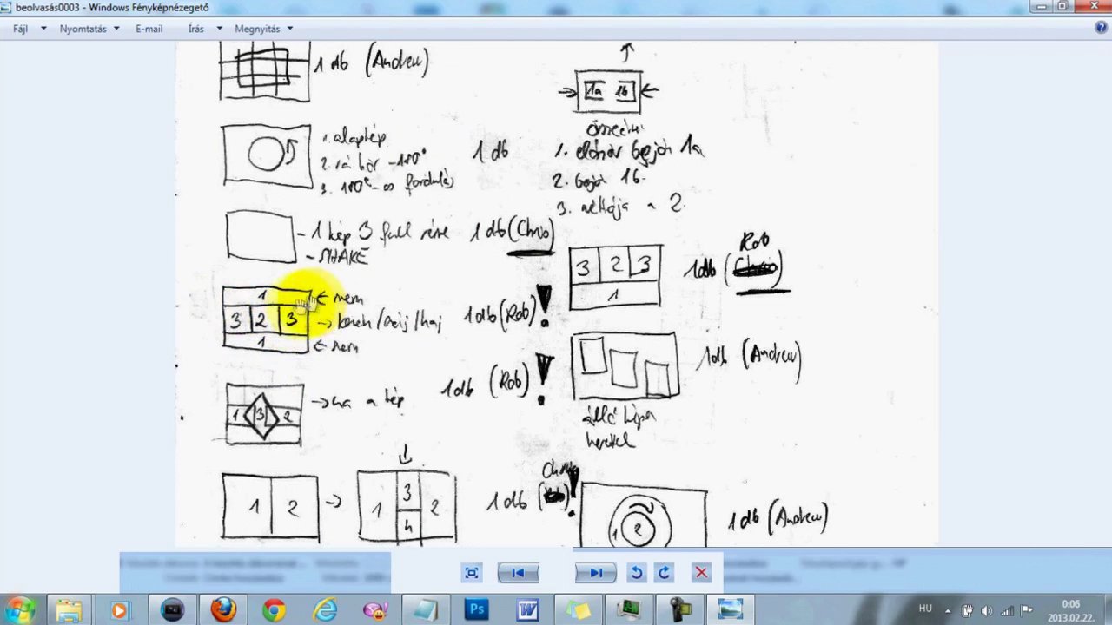
pyautogui.moveTo(199, 318); pyautogui.dragTo(422, 117)
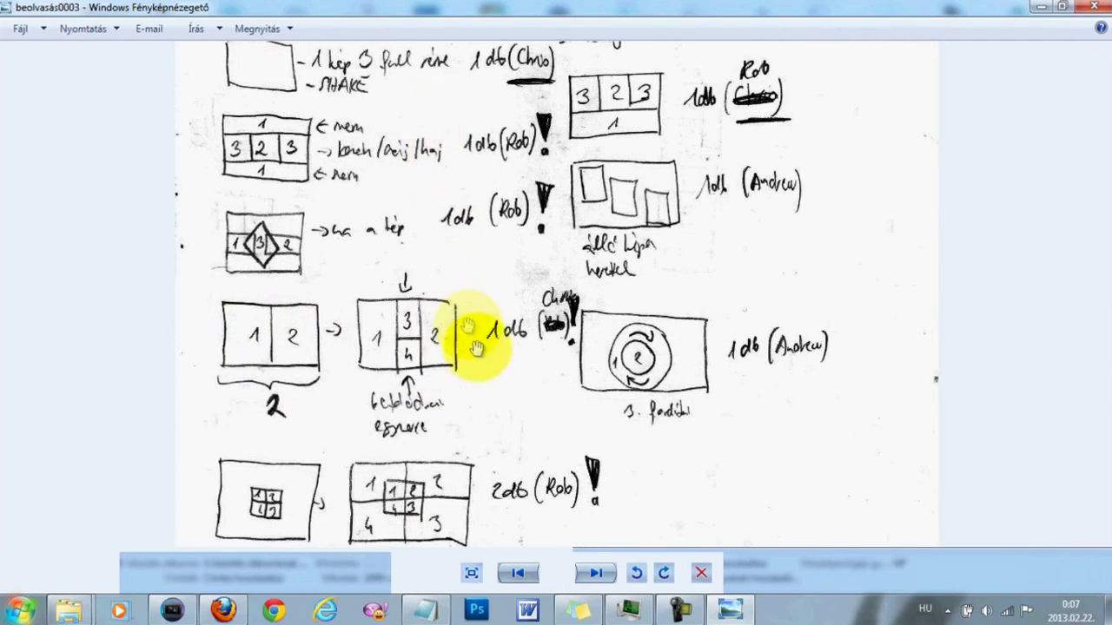
pyautogui.moveTo(489, 405); pyautogui.dragTo(504, 214)
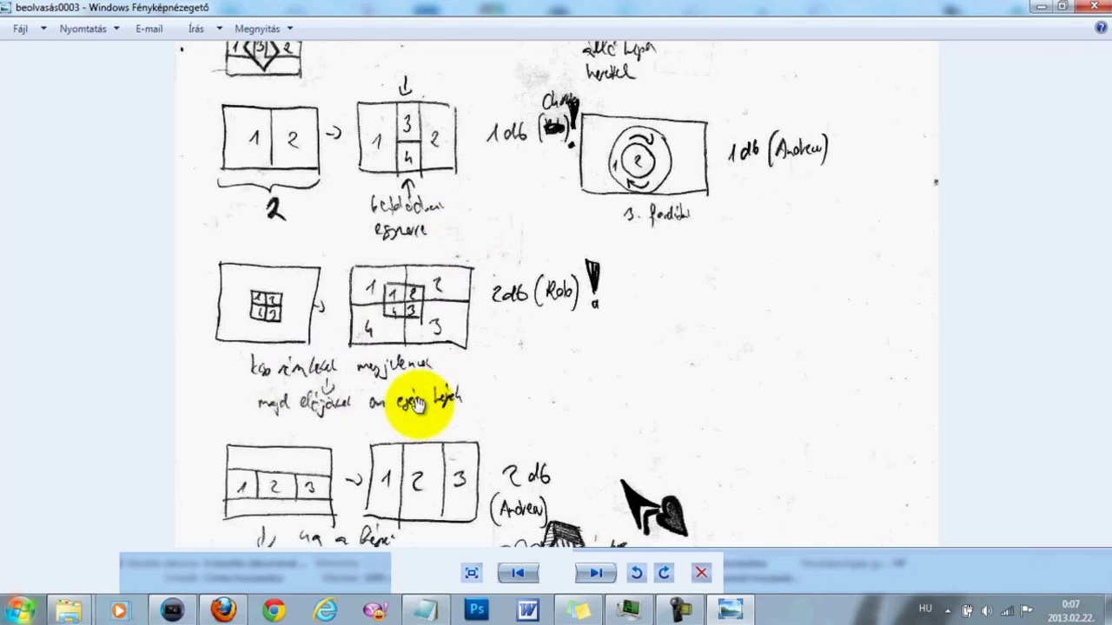
pyautogui.moveTo(478, 377); pyautogui.dragTo(520, 341)
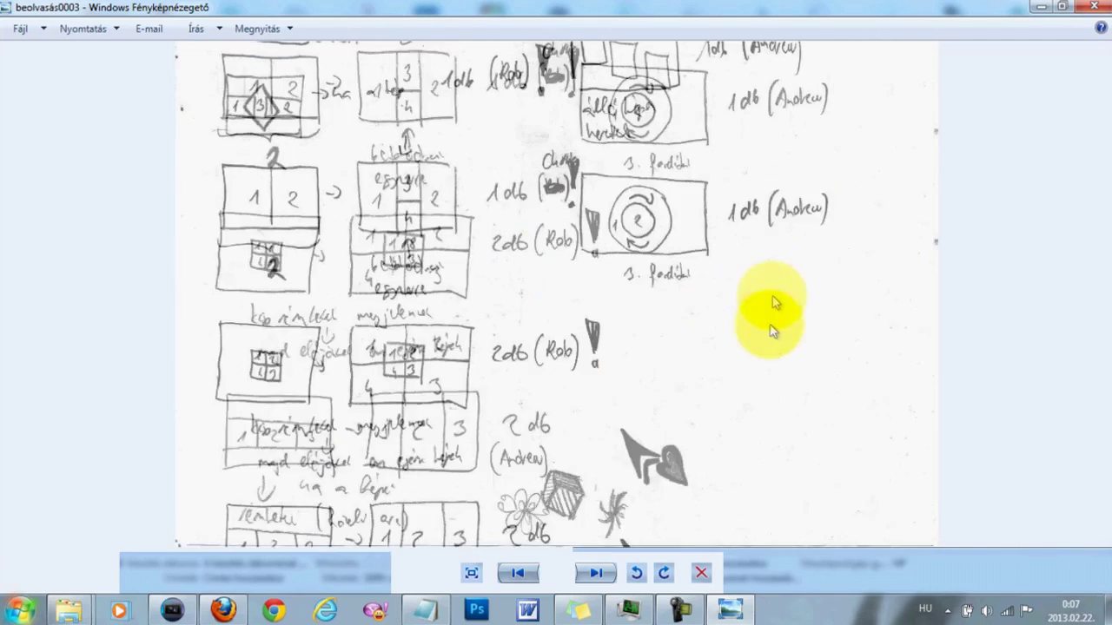
# Examine the collage layout sketches on the scanned pages beolvasás0002 and beolvasás0001
pyautogui.click(591, 574)
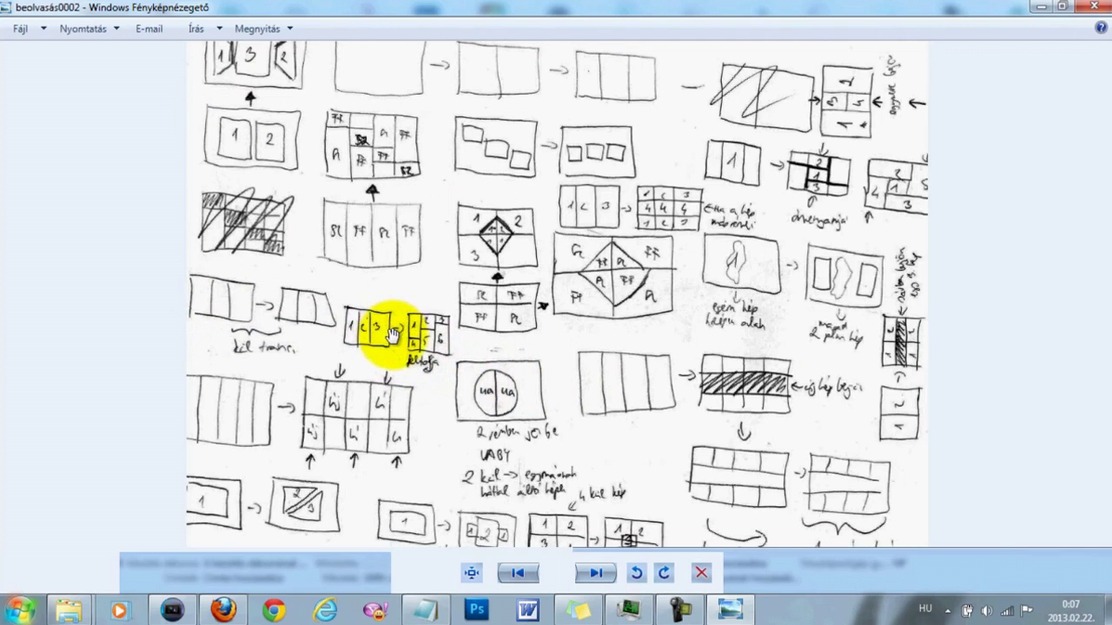
pyautogui.scroll(1, 412, 332)
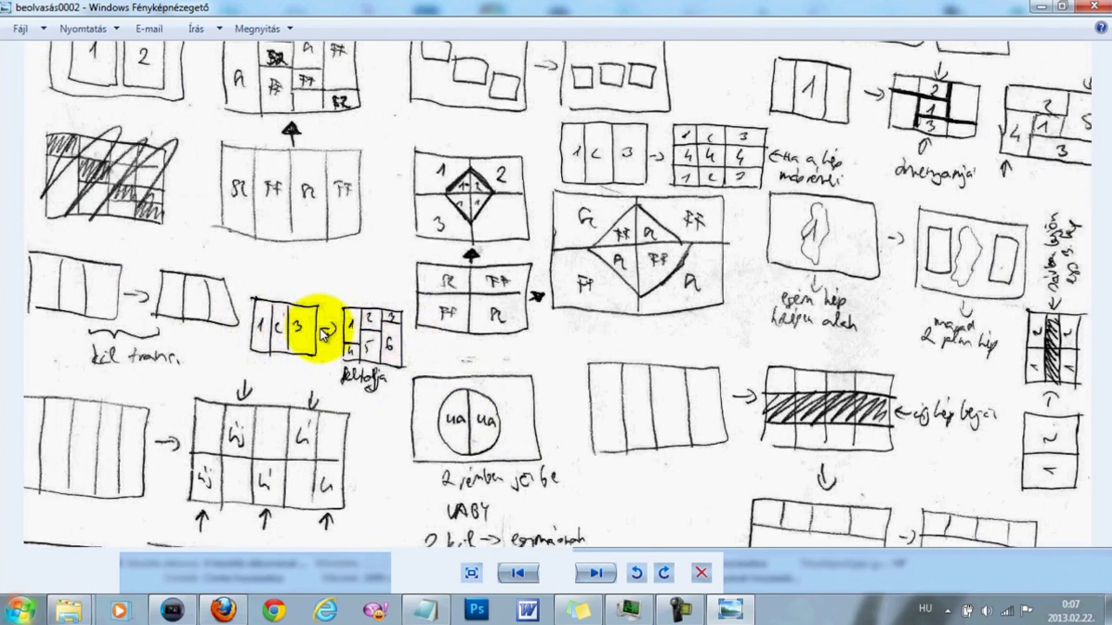
pyautogui.scroll(-1, 787, 293)
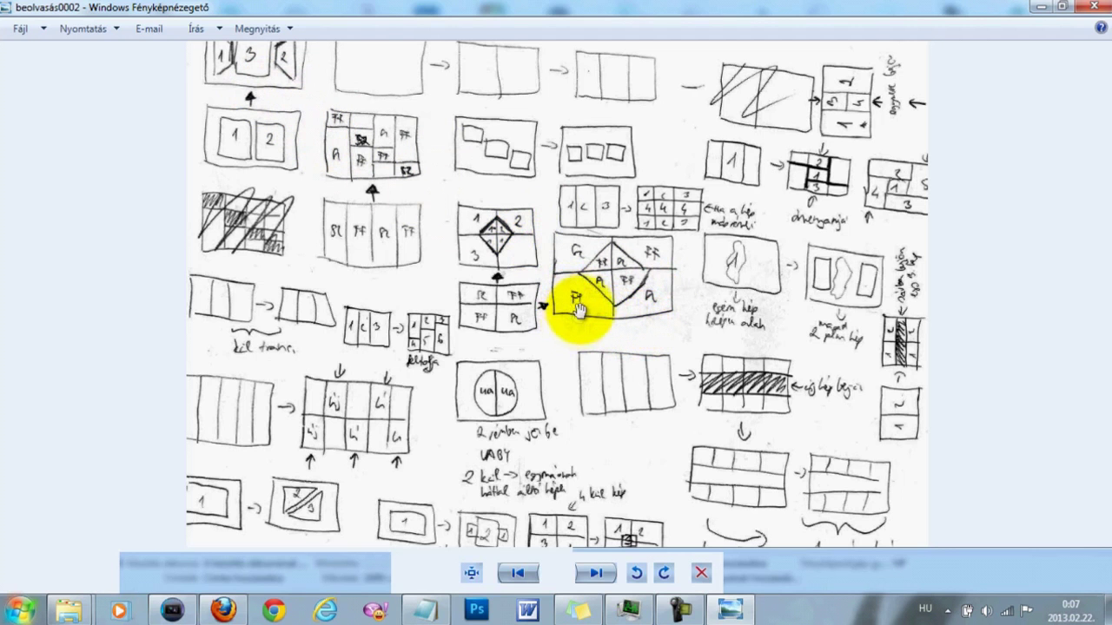
pyautogui.scroll(2, 590, 276)
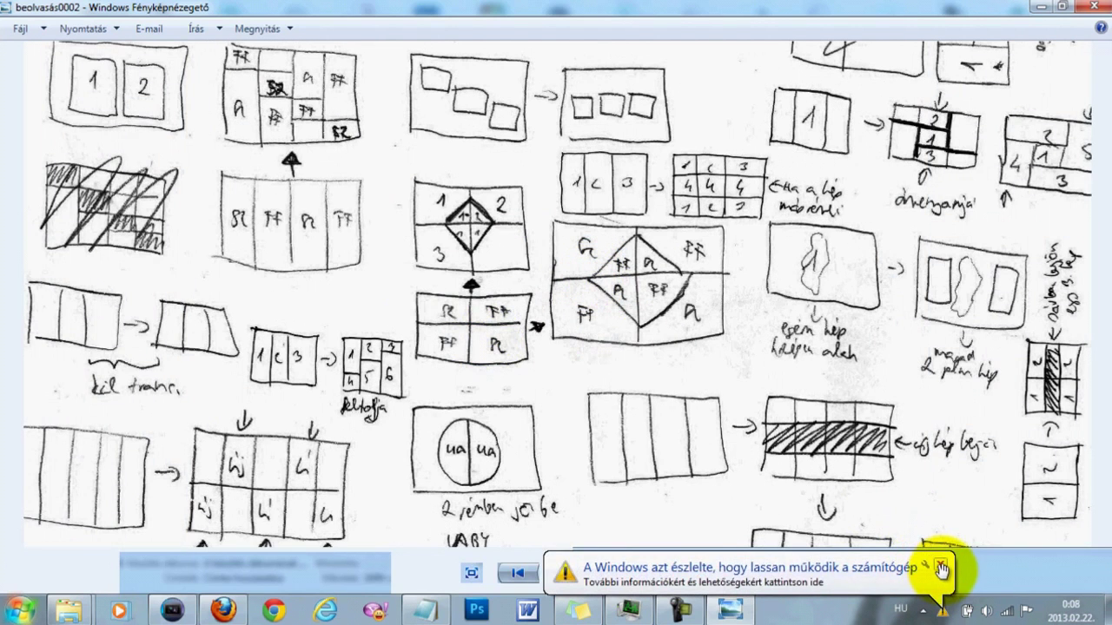
pyautogui.click(940, 562)
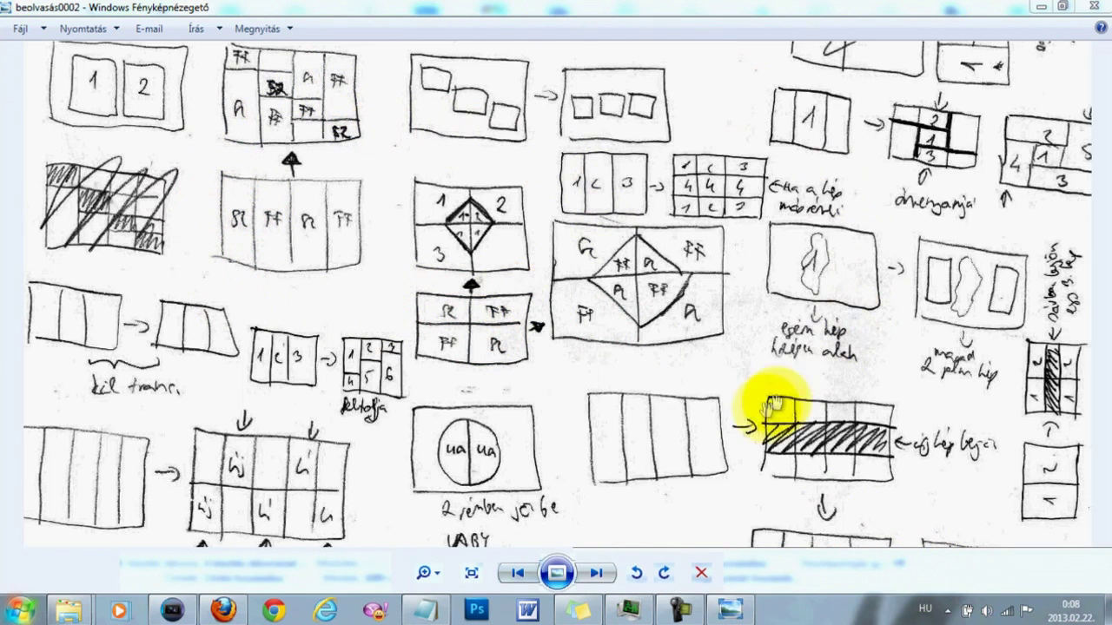
pyautogui.moveTo(652, 375); pyautogui.dragTo(654, 246)
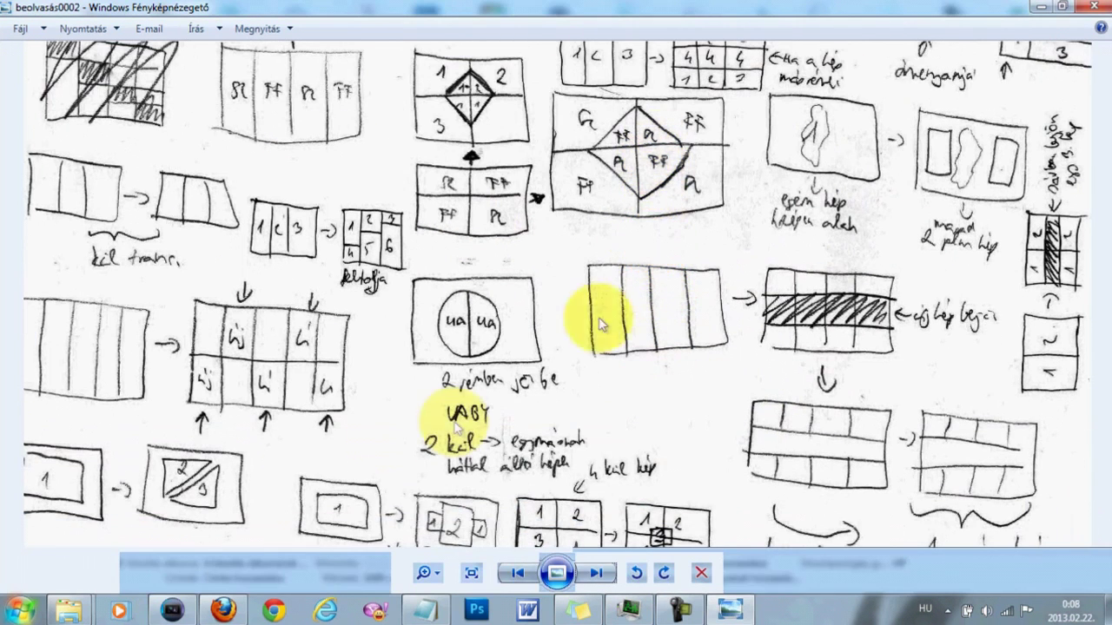
pyautogui.click(596, 575)
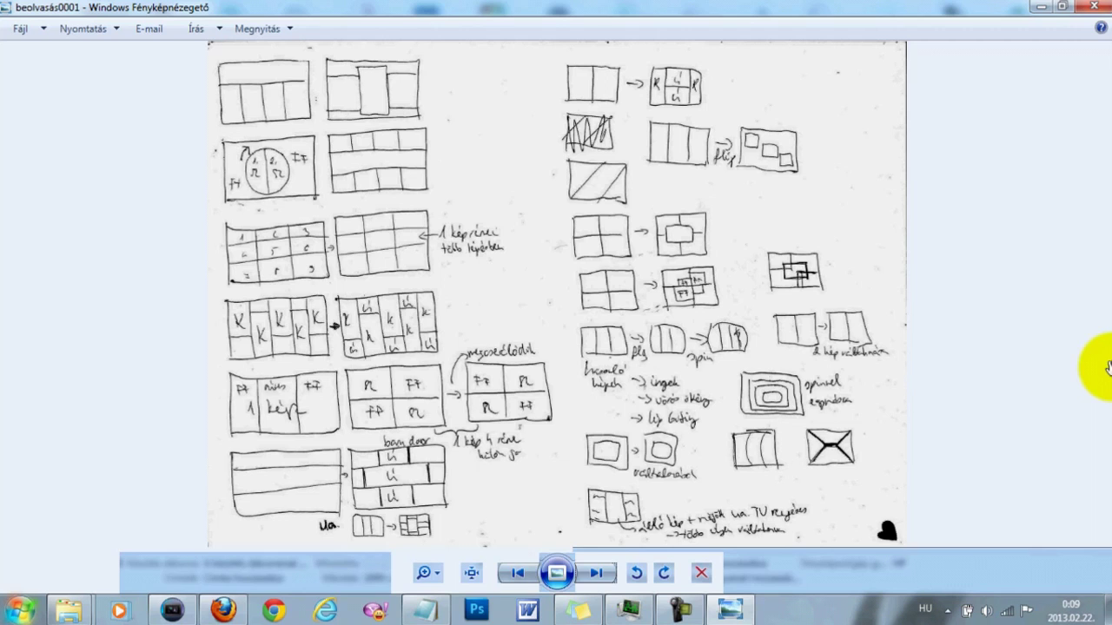
pyautogui.scroll(1, 1108, 367)
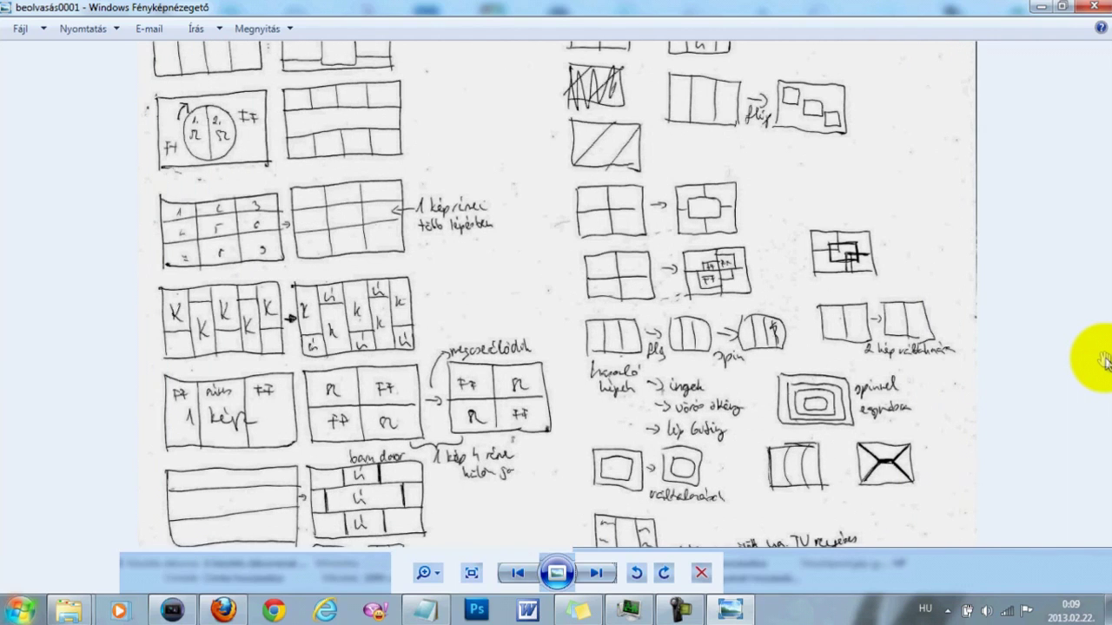